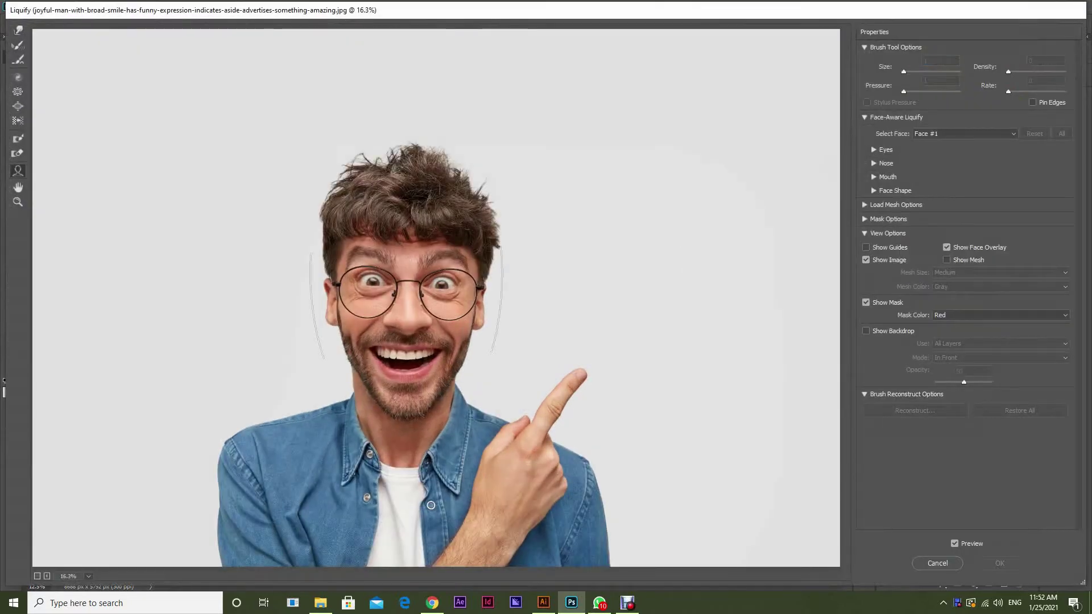
# Set the size of both eyes to 100 and the nose height to -100 in Face-Aware Liquify
pyautogui.click(874, 150)
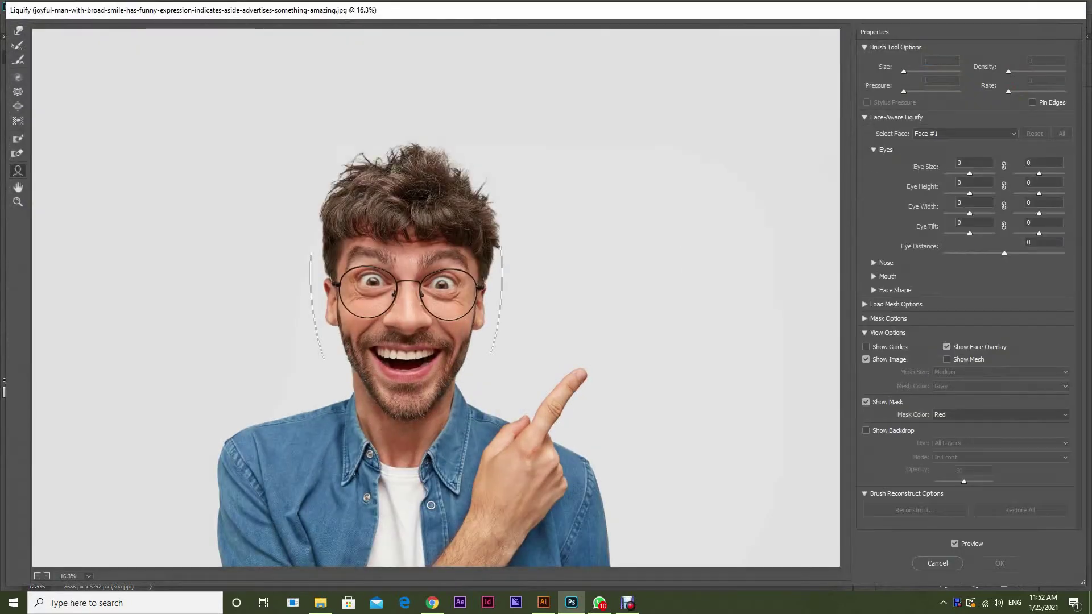
pyautogui.moveTo(969, 174); pyautogui.dragTo(1064, 173)
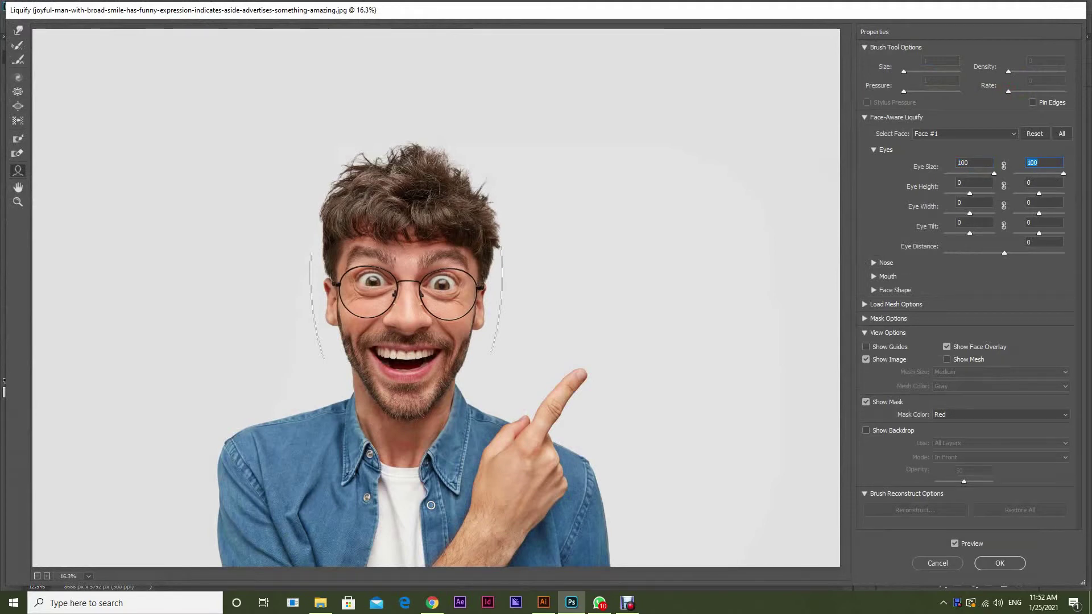
pyautogui.click(873, 263)
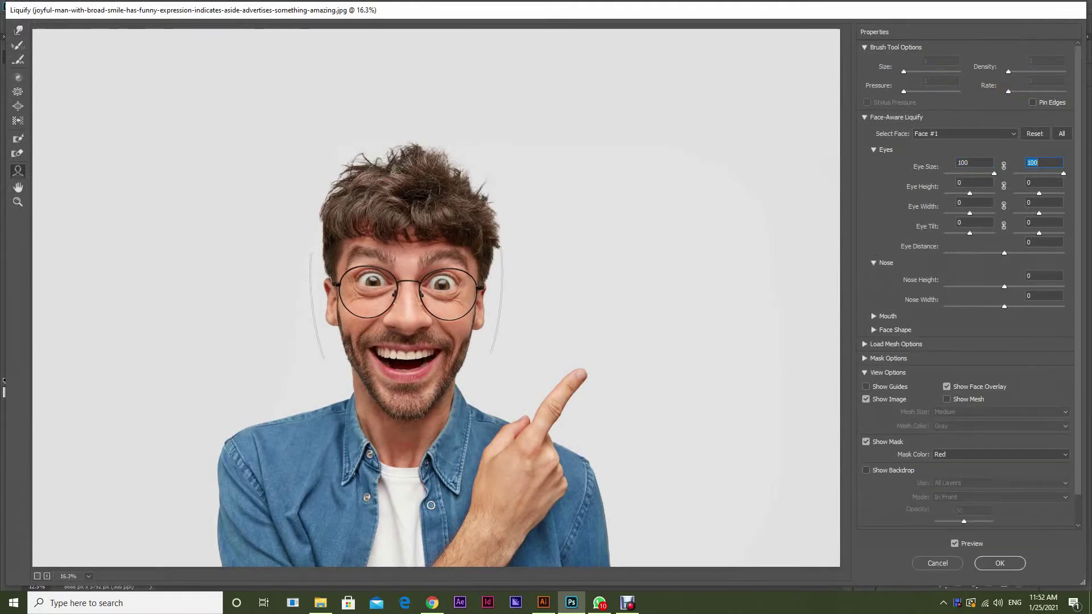
pyautogui.moveTo(1005, 287); pyautogui.dragTo(944, 287)
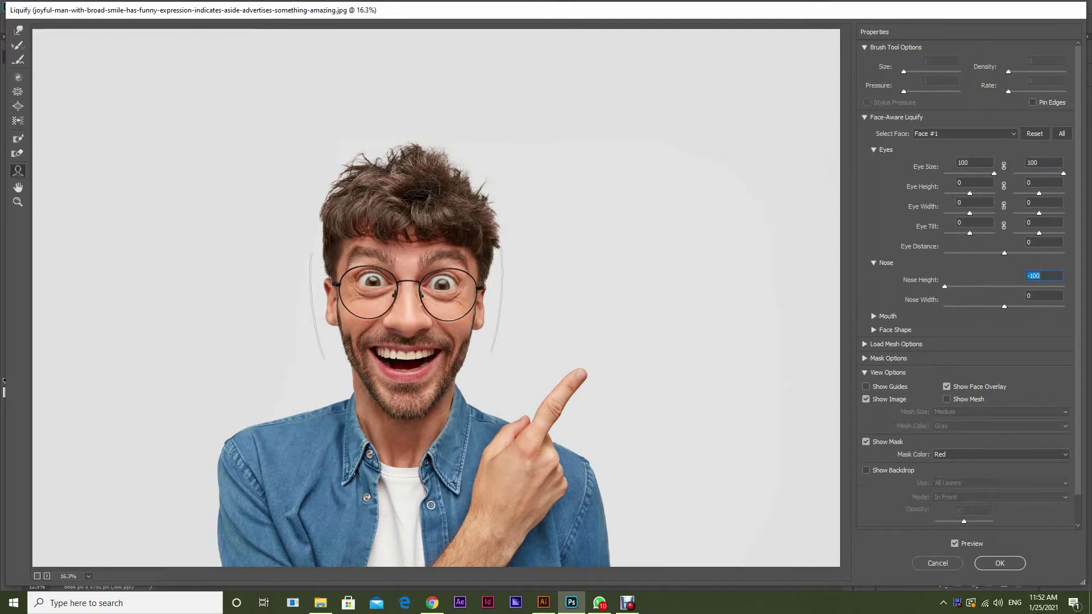
# Try narrower and wider nose widths on the man's face and settle on -100
pyautogui.moveTo(1005, 307); pyautogui.dragTo(945, 306)
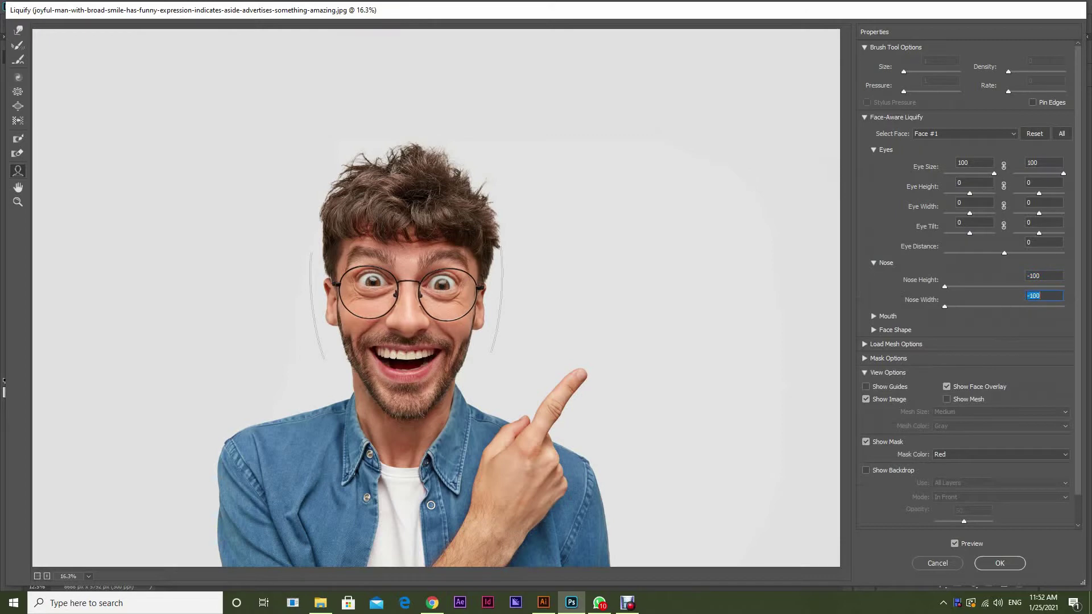
pyautogui.write('0')
pyautogui.press('Return')
pyautogui.write('-86')
pyautogui.press('Return')
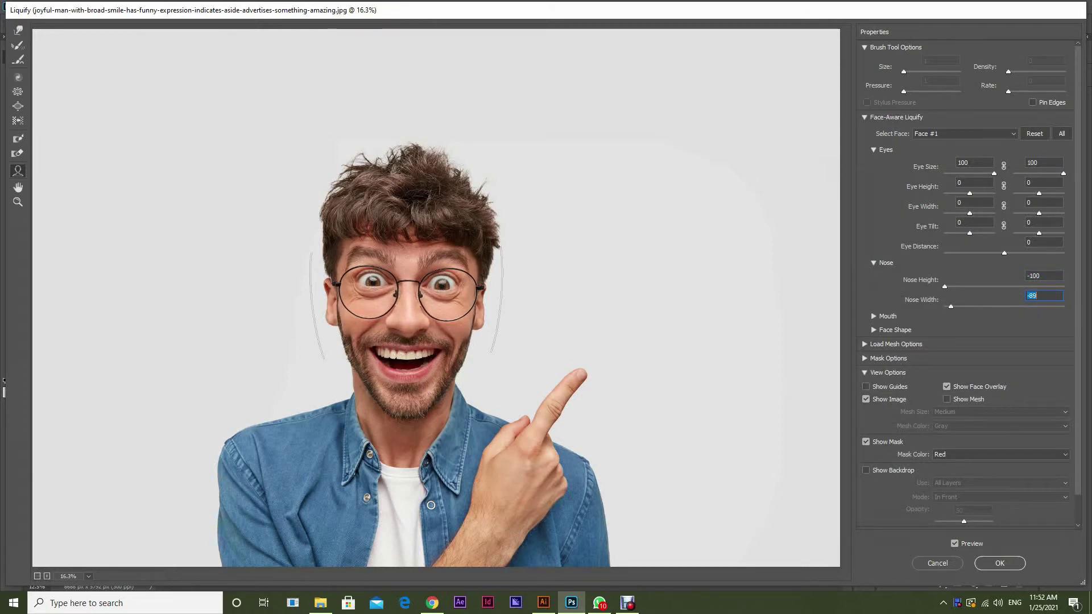
pyautogui.write('89')
pyautogui.press('Return')
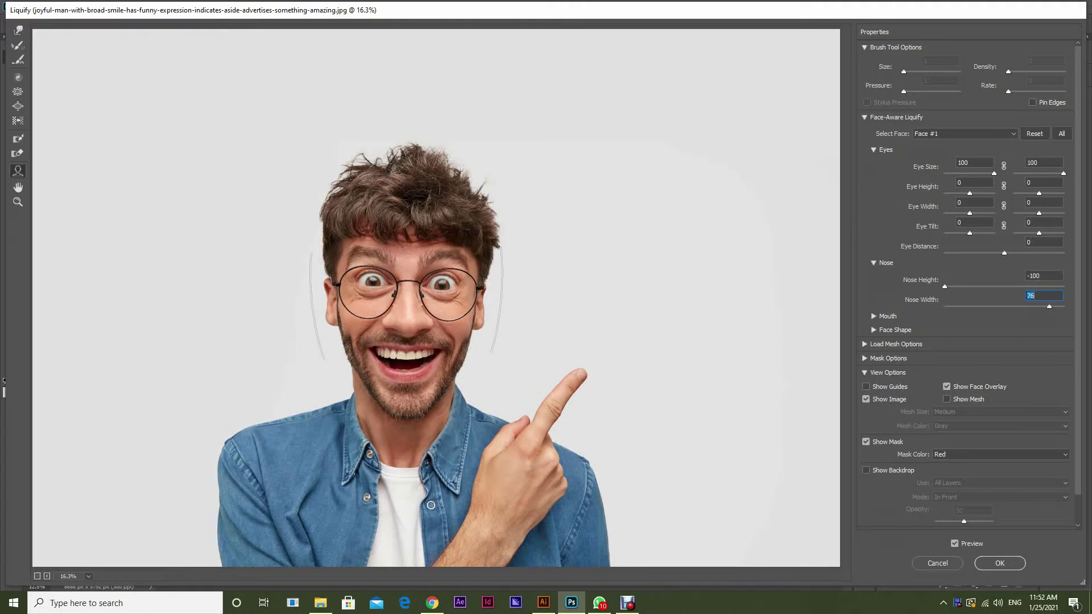
pyautogui.write('-100')
pyautogui.press('Return')
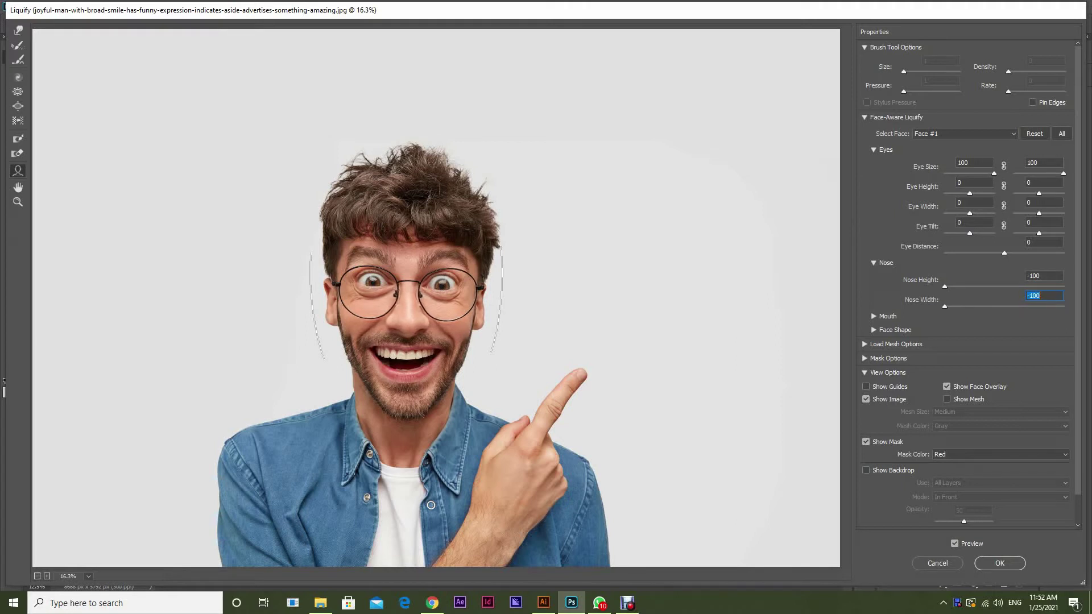
# Set the mouth's Smile value to 100
pyautogui.click(873, 317)
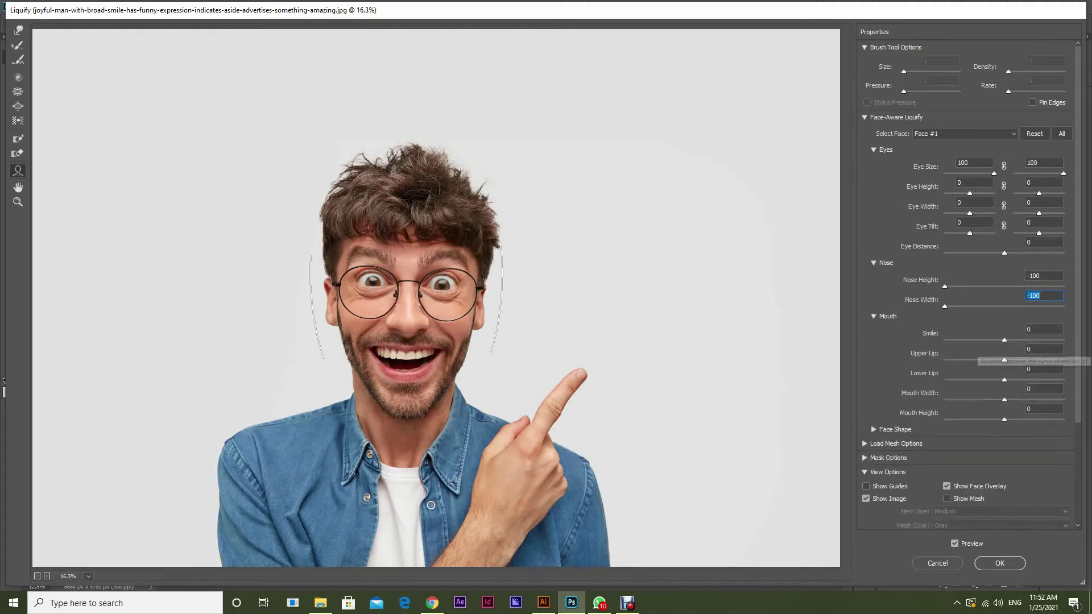
pyautogui.press('Tab')
pyautogui.write('73')
pyautogui.press('Return')
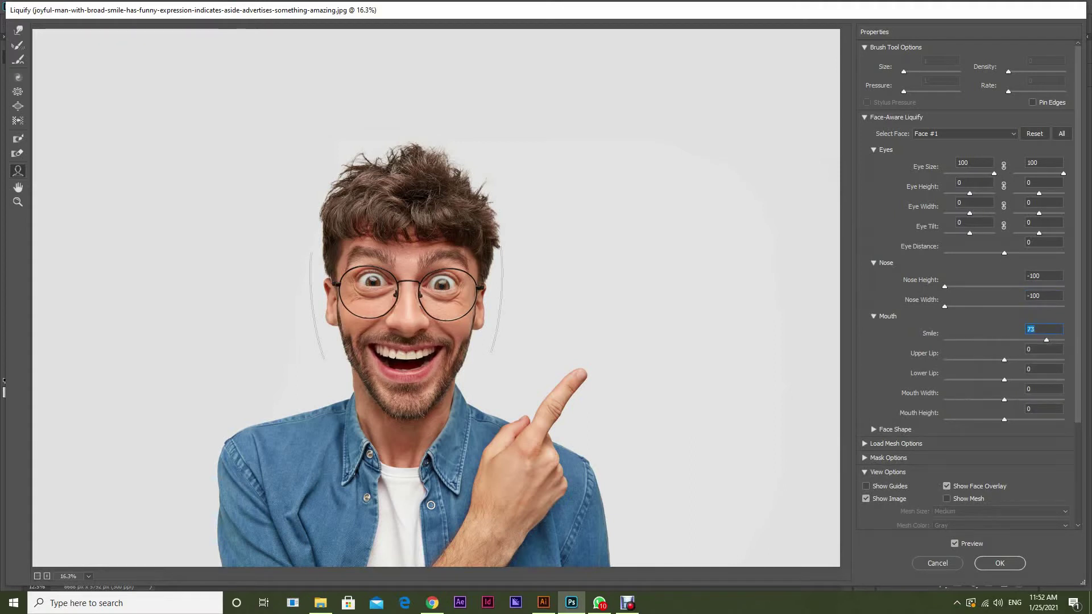
pyautogui.write('100')
pyautogui.press('Return')
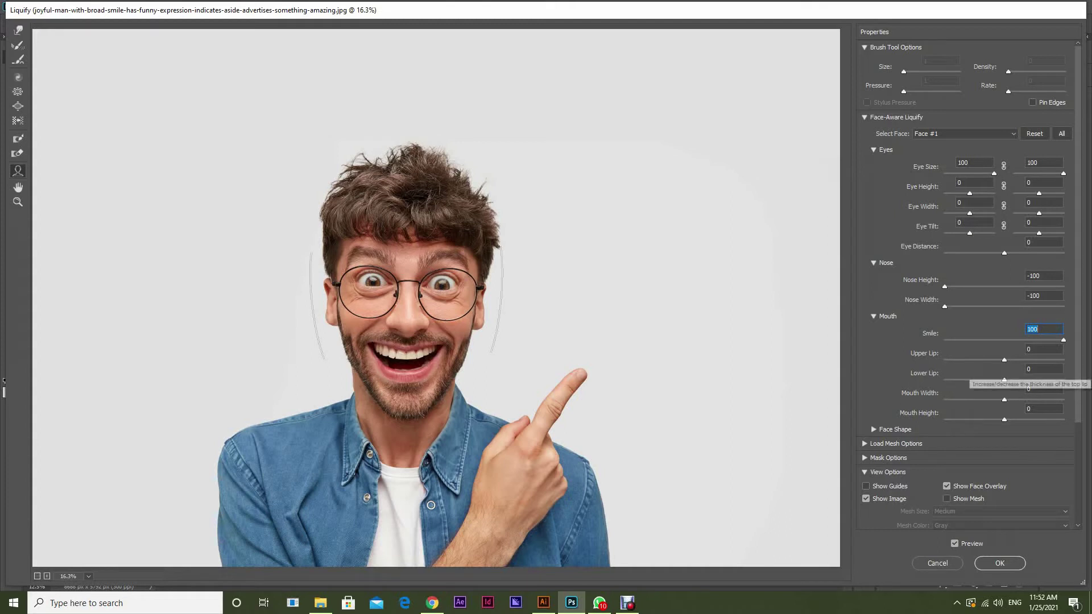
# Set the upper lip value to 100
pyautogui.press('Tab')
pyautogui.write('-10')
pyautogui.press('Return')
pyautogui.write('100')
pyautogui.press('Return')
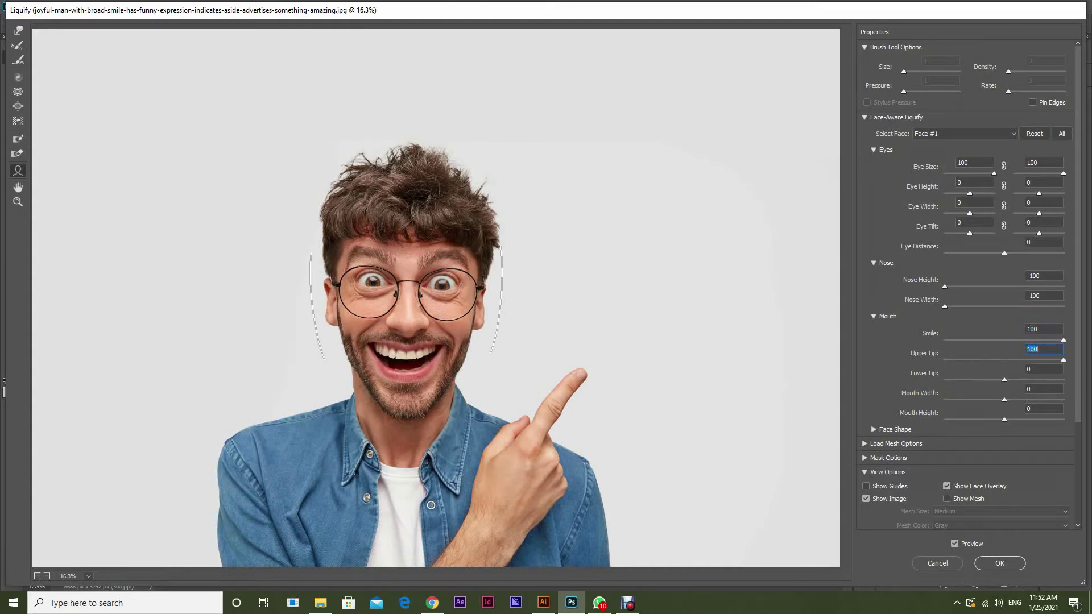
# Try different lower lip thicknesses and set the value to -100
pyautogui.press('Tab')
pyautogui.write('-25')
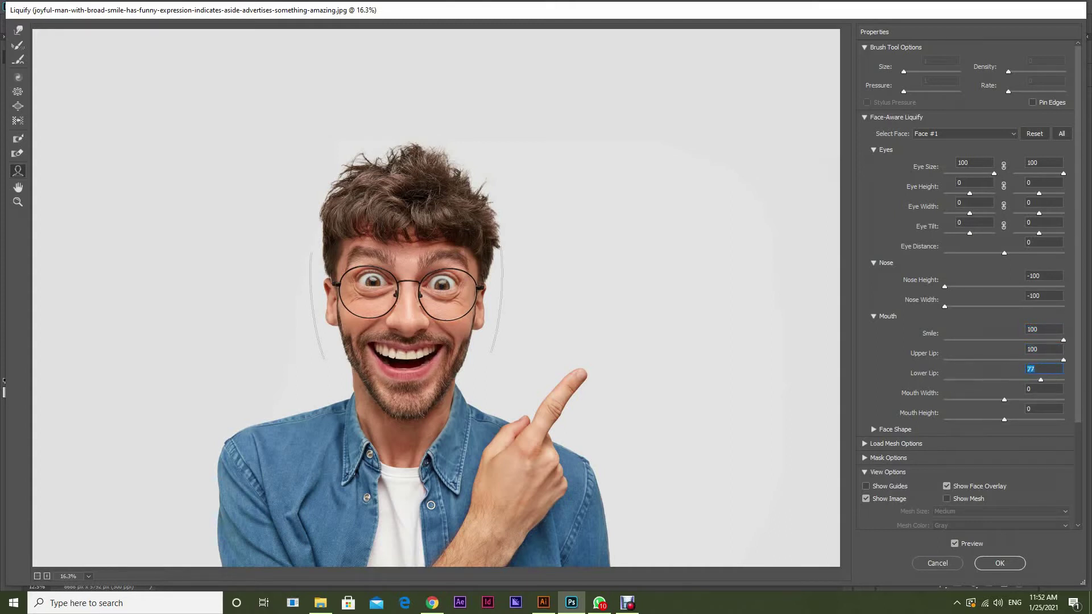
pyautogui.press('Return')
pyautogui.write('-100')
pyautogui.press('Return')
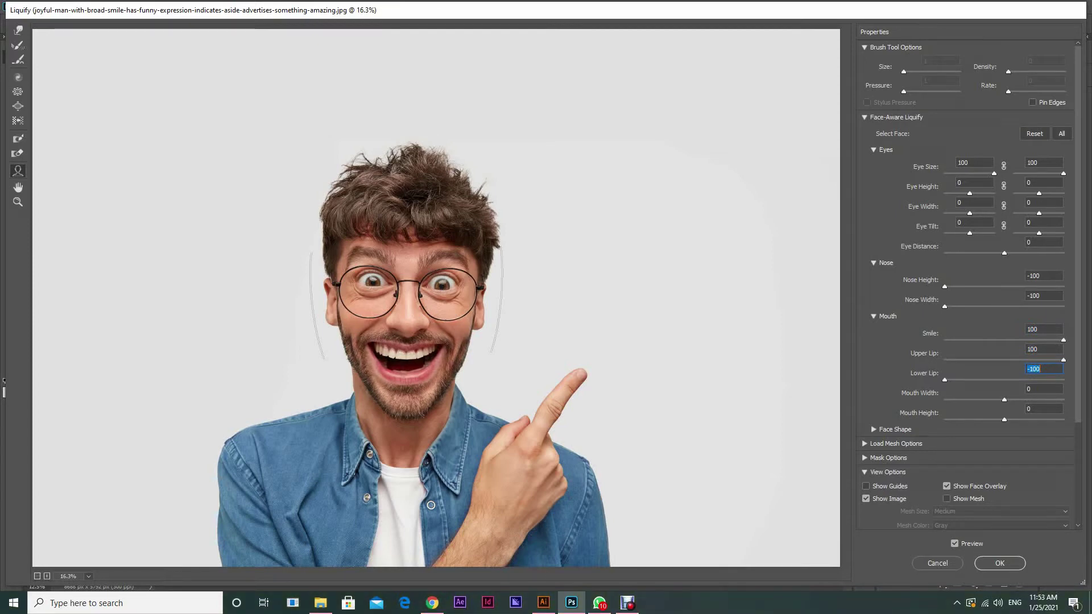
# Test the mouth width at both extremes and set it to -9
pyautogui.press('Tab')
pyautogui.write('-100')
pyautogui.press('Return')
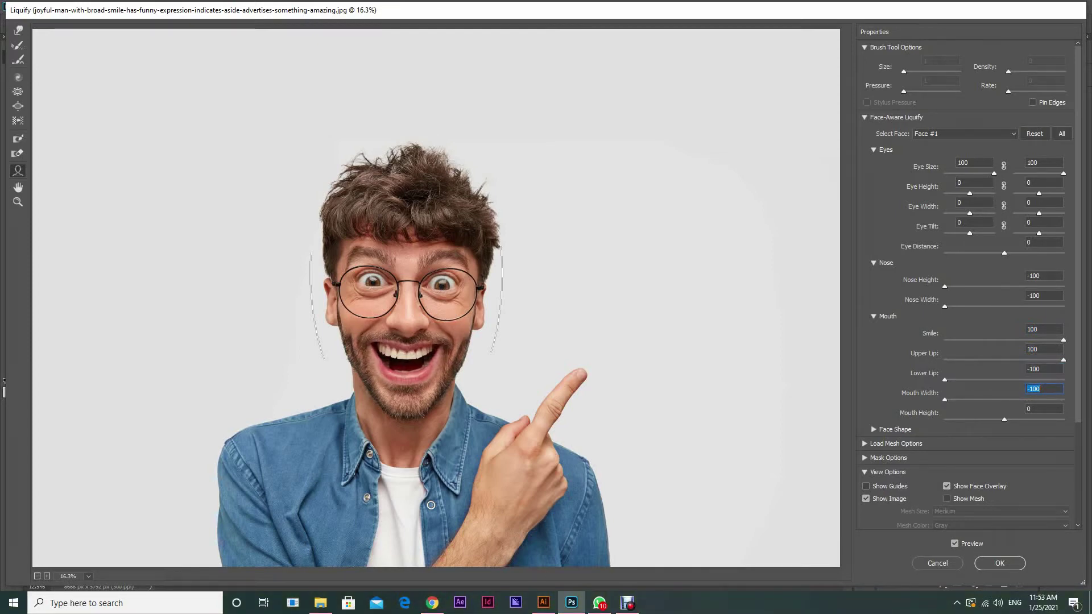
pyautogui.write('100')
pyautogui.press('Return')
pyautogui.write('-100')
pyautogui.press('Return')
pyautogui.write('-9')
pyautogui.press('Return')
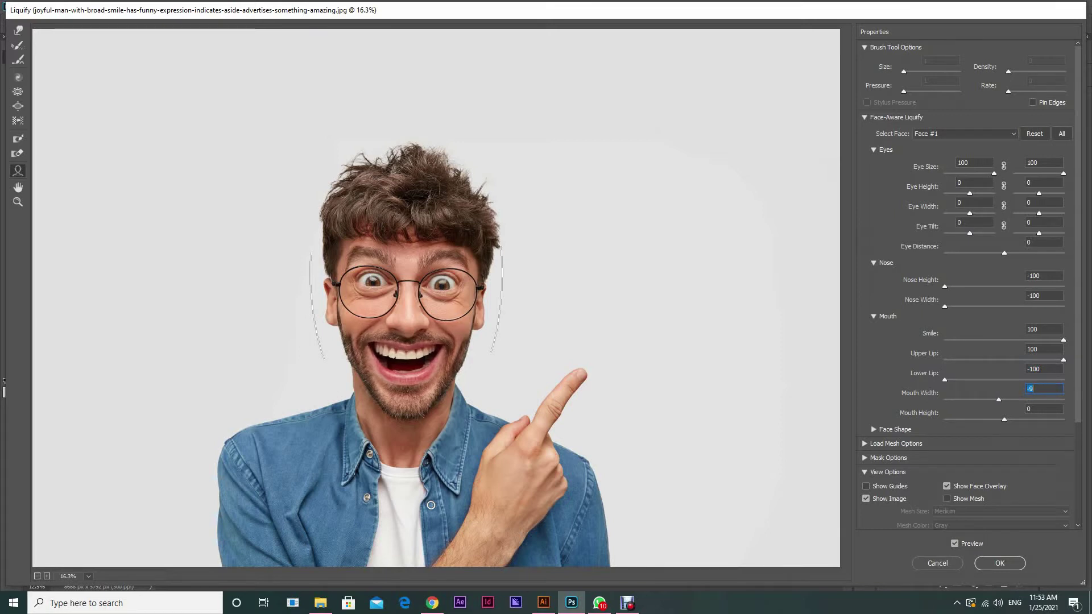
# Try the minimum mouth height, then set it to -21
pyautogui.press('Tab')
pyautogui.write('-100')
pyautogui.press('Return')
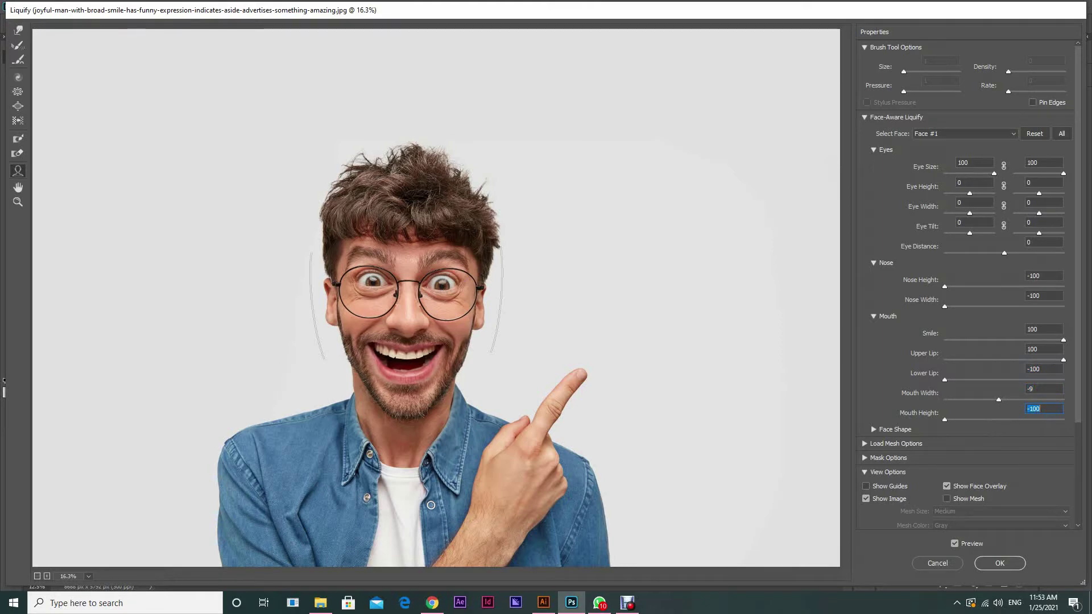
pyautogui.write('-21')
pyautogui.press('Return')
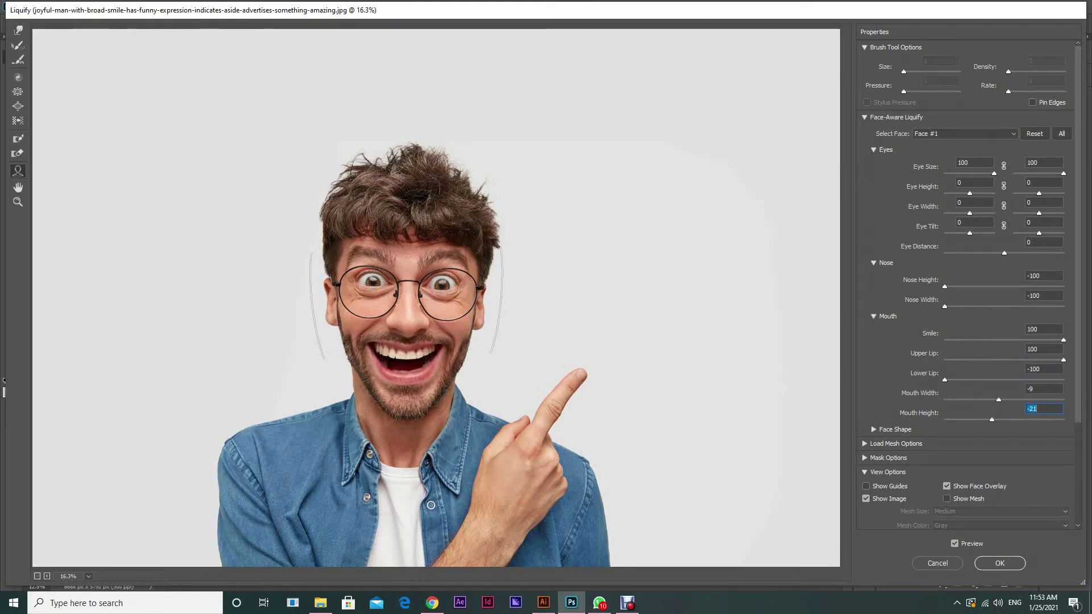
# Set the forehead value of the face shape to 100
pyautogui.click(874, 430)
pyautogui.scroll(-4, 967, 285)
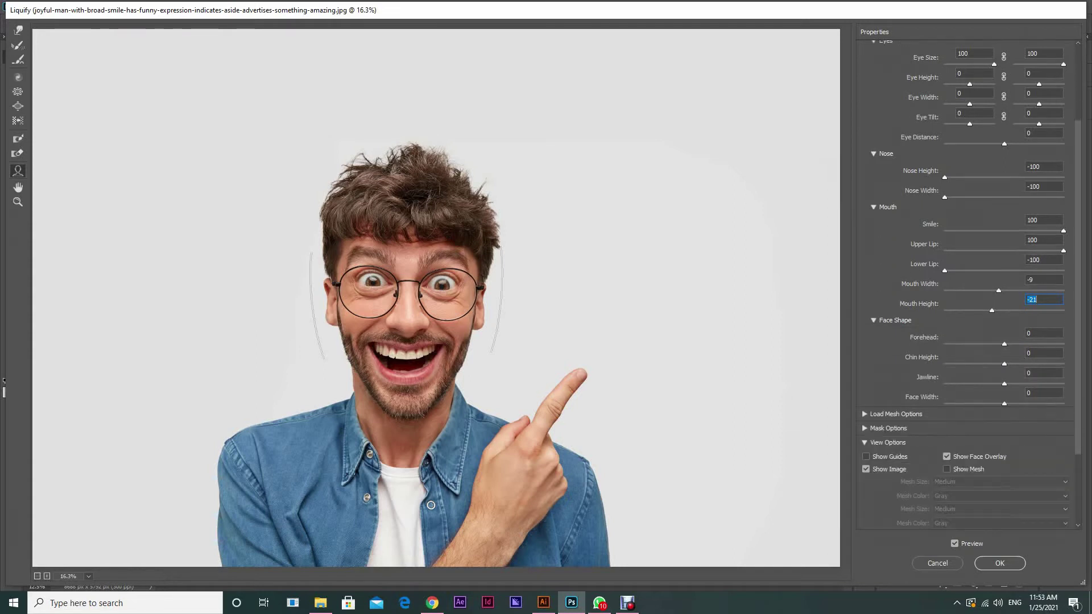
pyautogui.moveTo(1004, 344); pyautogui.dragTo(972, 344)
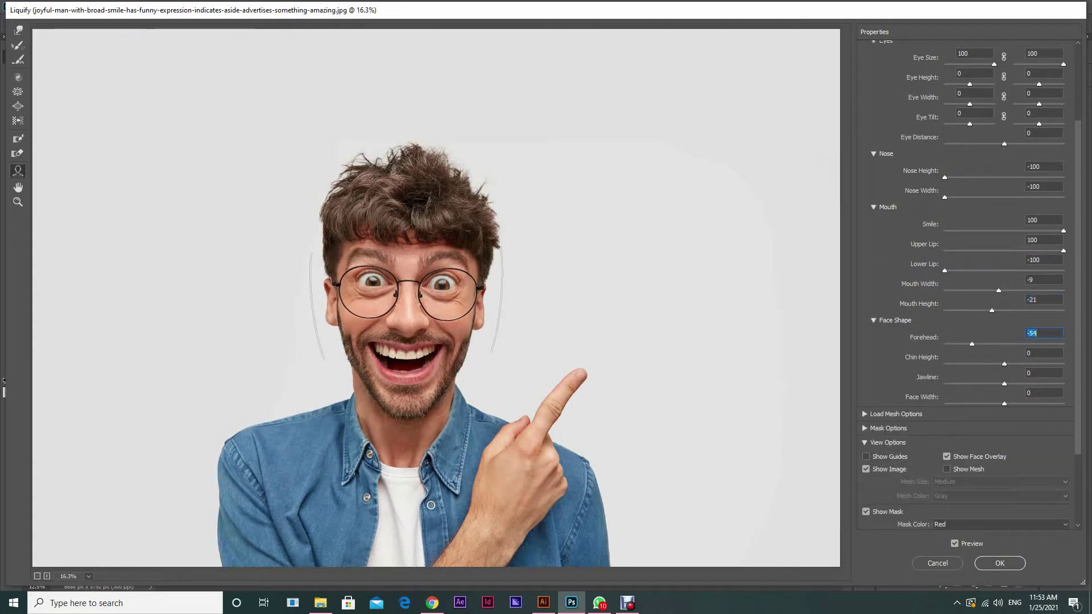
pyautogui.write('100')
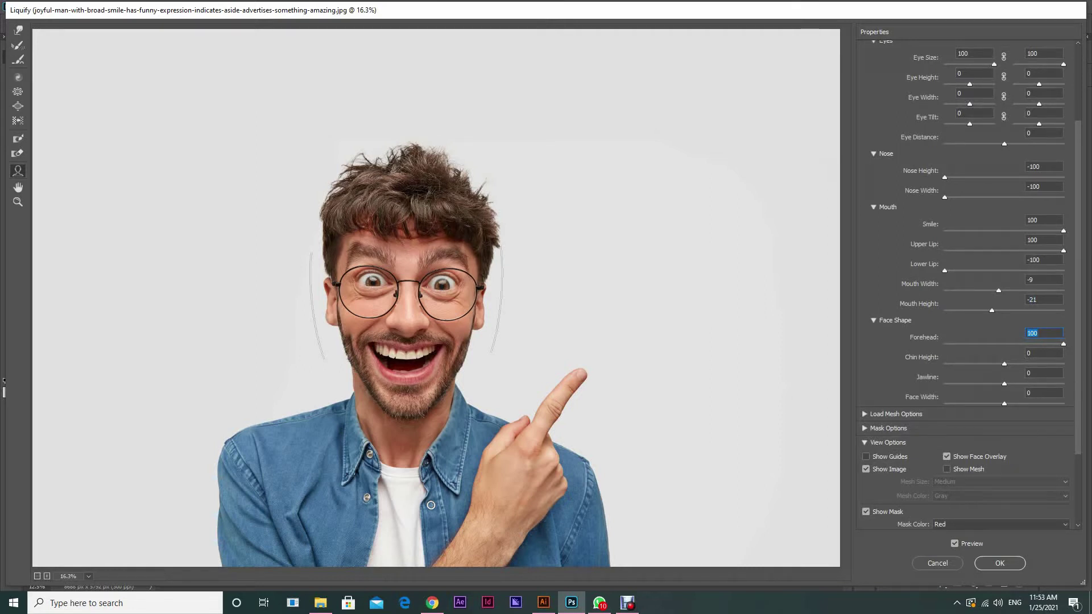
# Compare both extremes of the chin height and set it to -100
pyautogui.press('Tab')
pyautogui.write('-100')
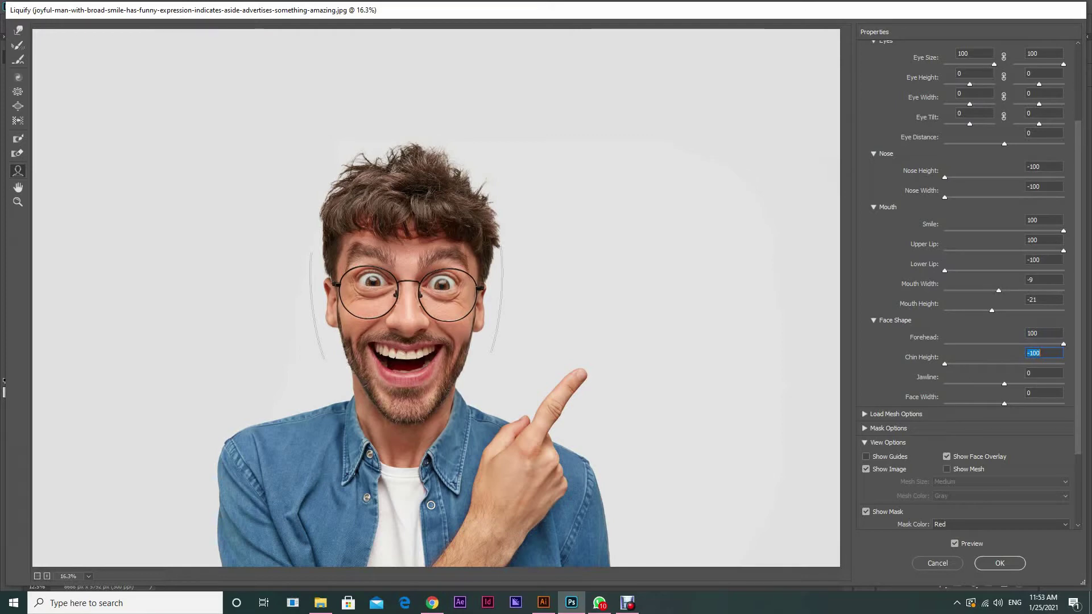
pyautogui.write('100')
pyautogui.press('Return')
pyautogui.write('-100')
pyautogui.press('Return')
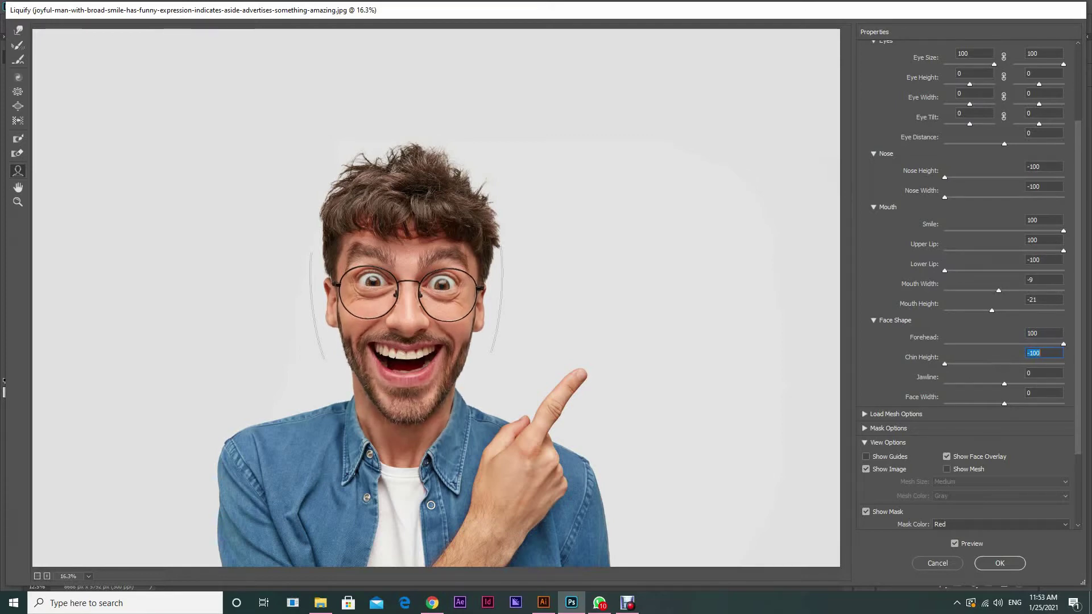
# Set the jawline value of the face shape to -99
pyautogui.press('Tab')
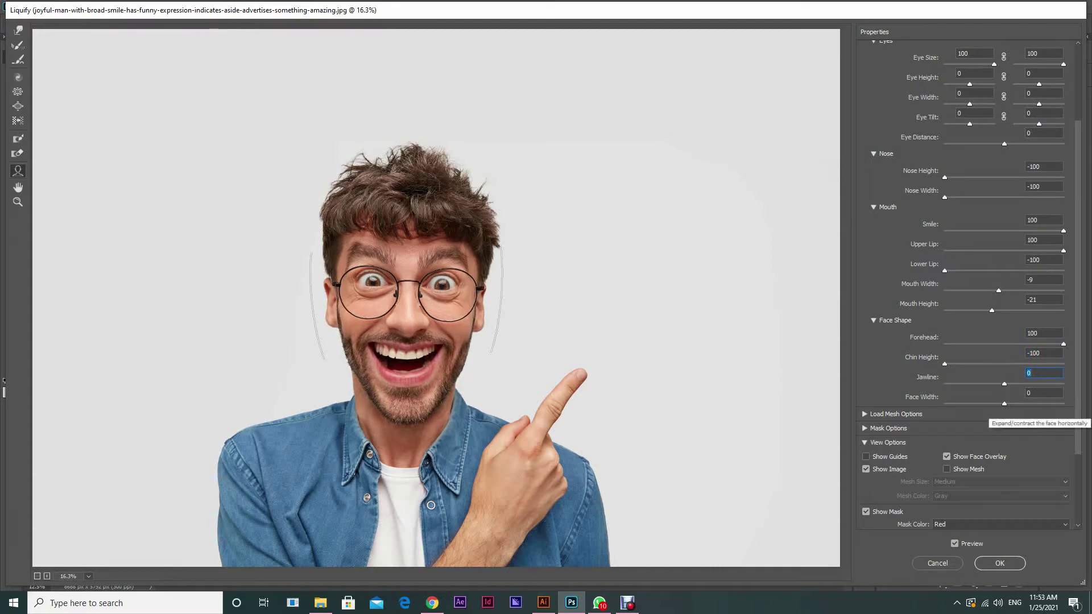
pyautogui.write('-100')
pyautogui.press('Return')
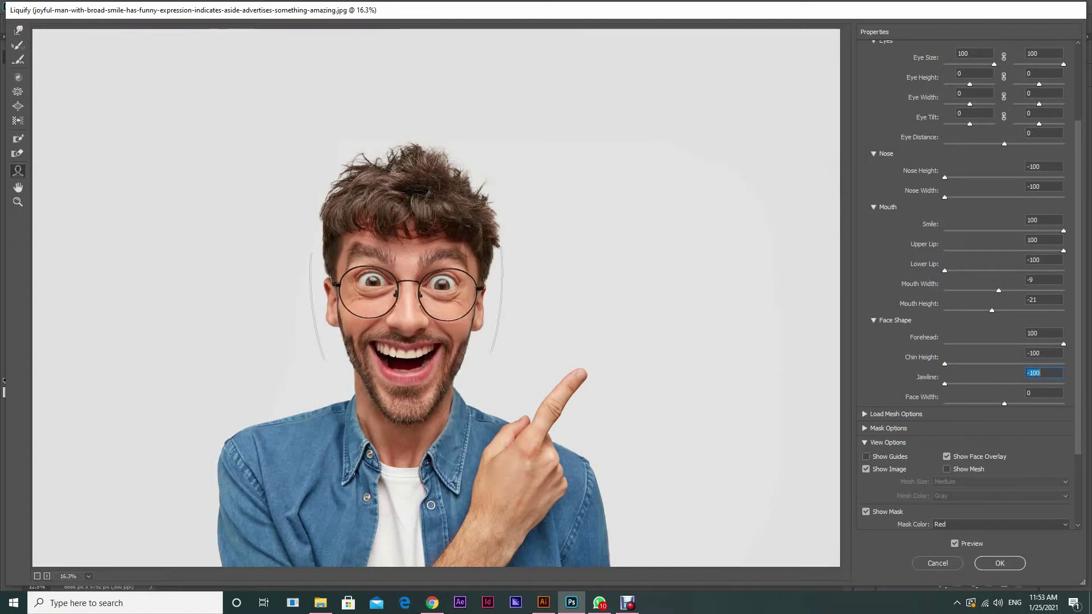
pyautogui.press('Up')
# Set the face width to -41 and apply the Liquify adjustments to the photo
pyautogui.scroll(-3, 1003, 405)
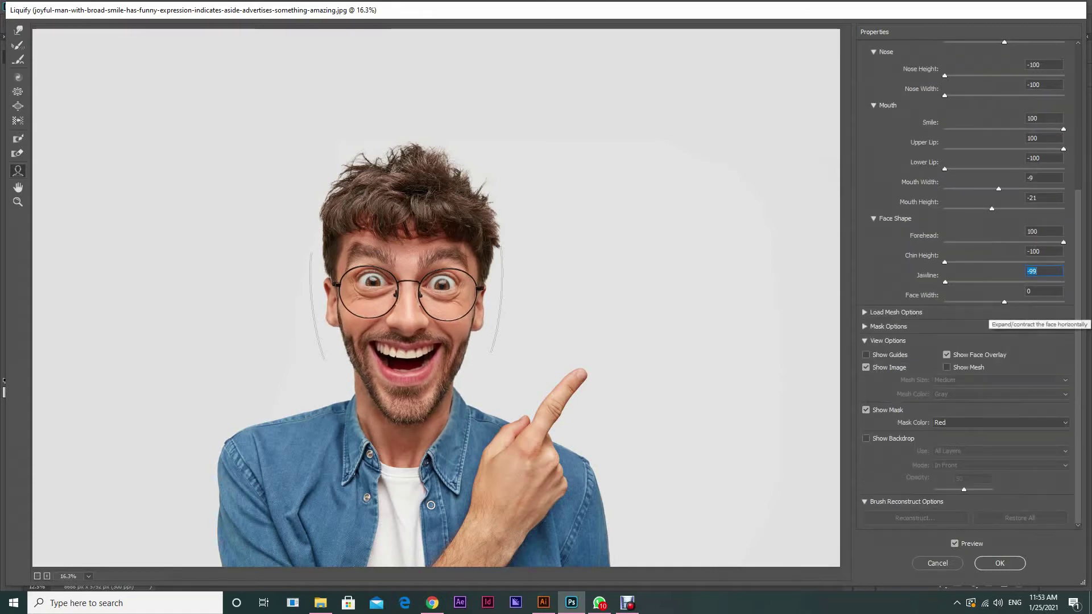
pyautogui.press('Tab')
pyautogui.write('-62')
pyautogui.press('Return')
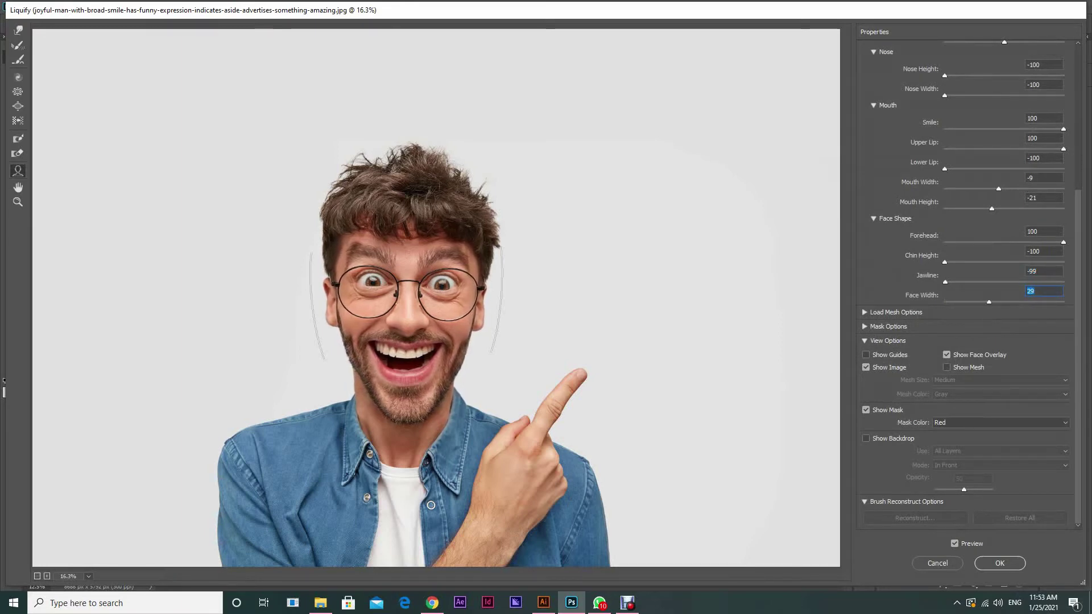
pyautogui.write('-100')
pyautogui.press('Return')
pyautogui.write('-42')
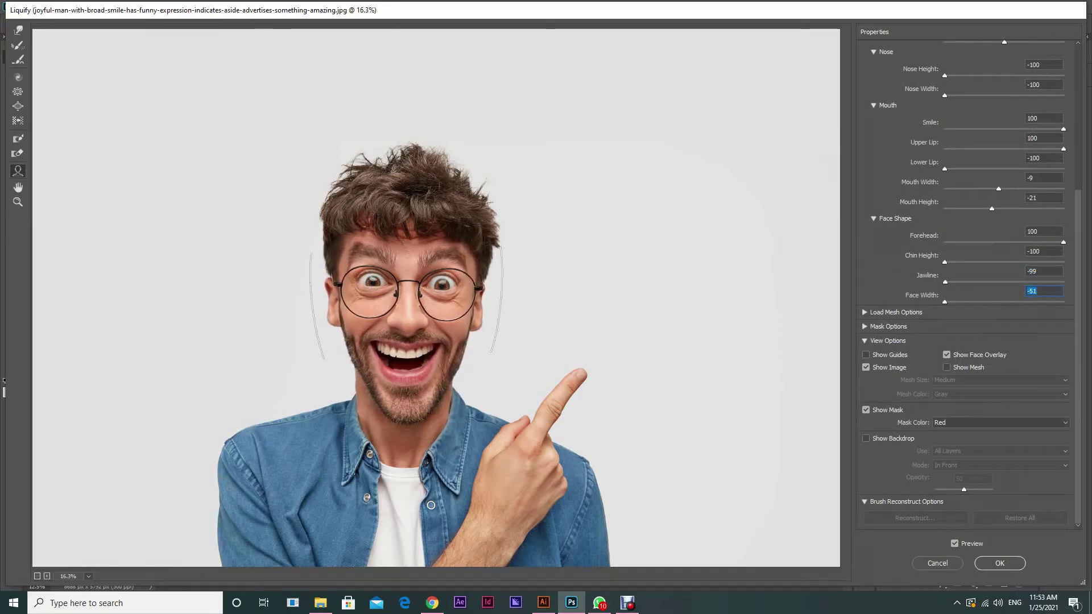
pyautogui.press('Return')
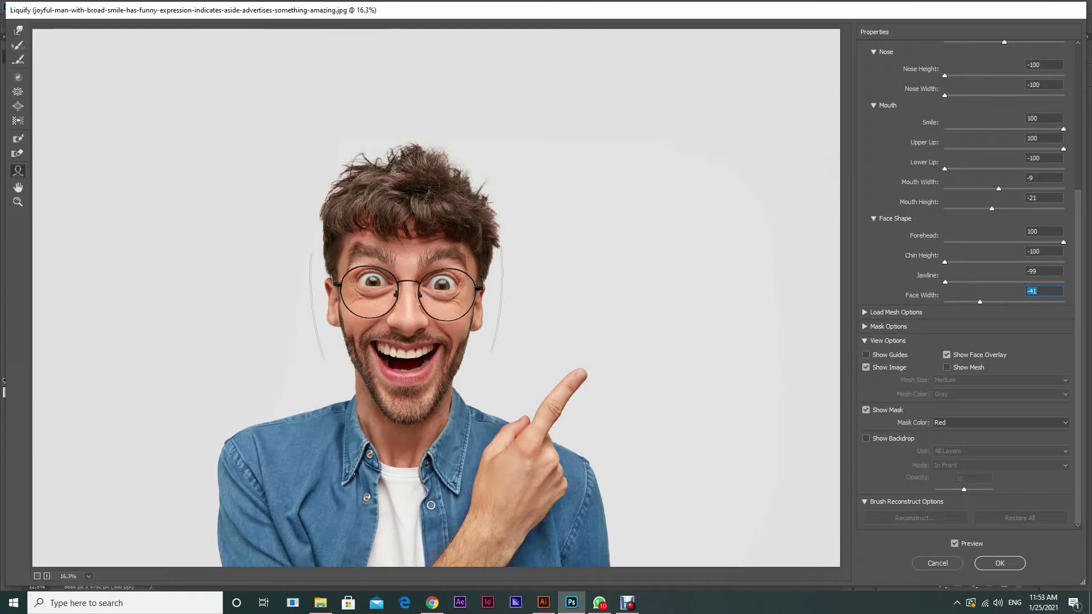
pyautogui.scroll(5, 971, 284)
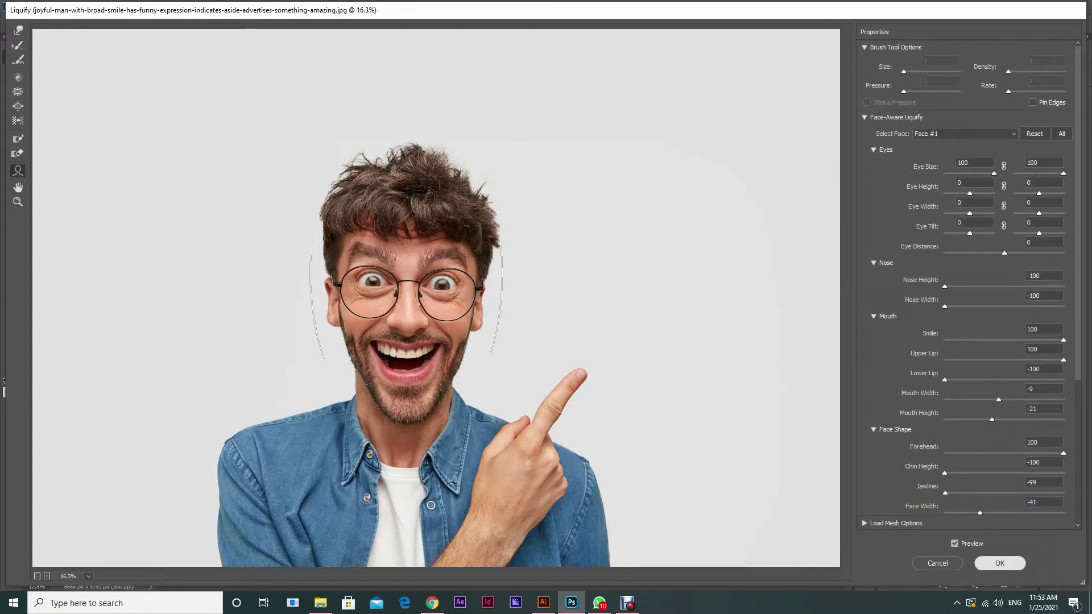
pyautogui.click(1000, 563)
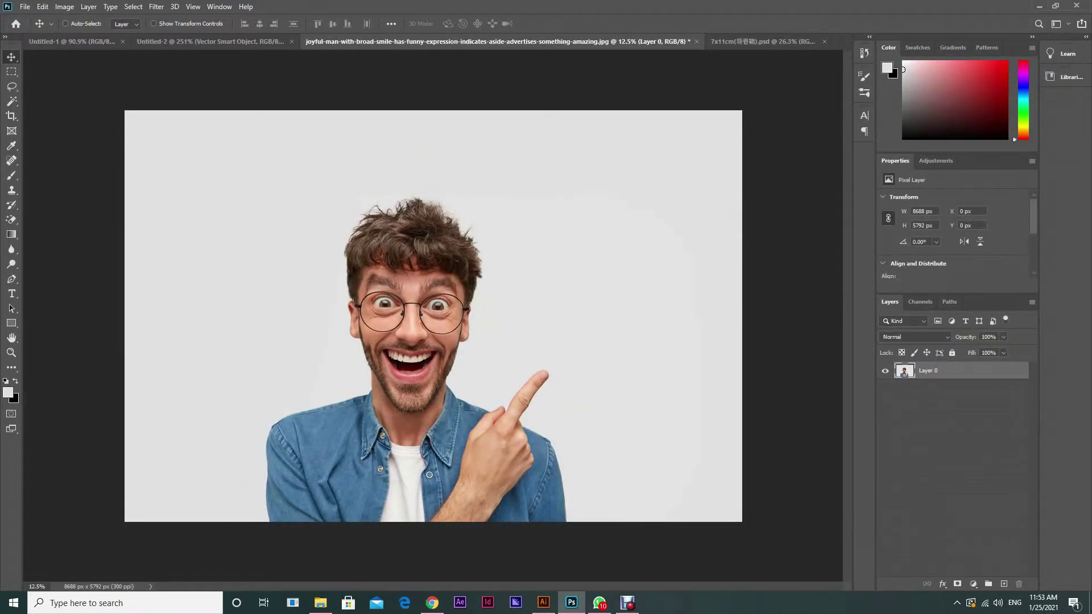
# Reopen the Liquify filter on the same layer and set the size of both eyes to 100 again
pyautogui.click(156, 6)
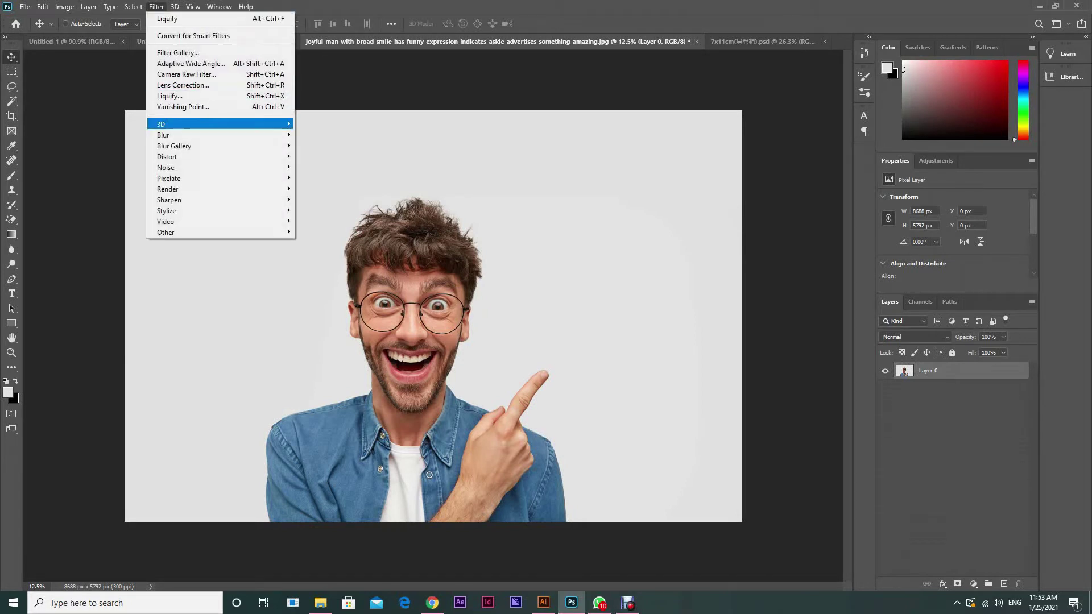
pyautogui.click(170, 96)
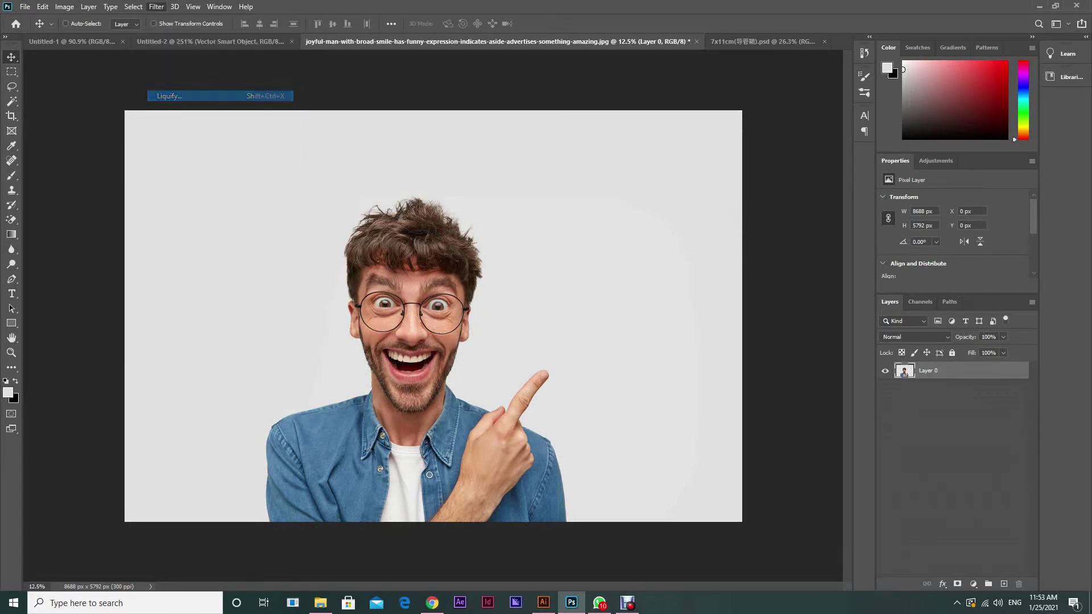
pyautogui.hotkey('ctrl', 'shift', 'x')
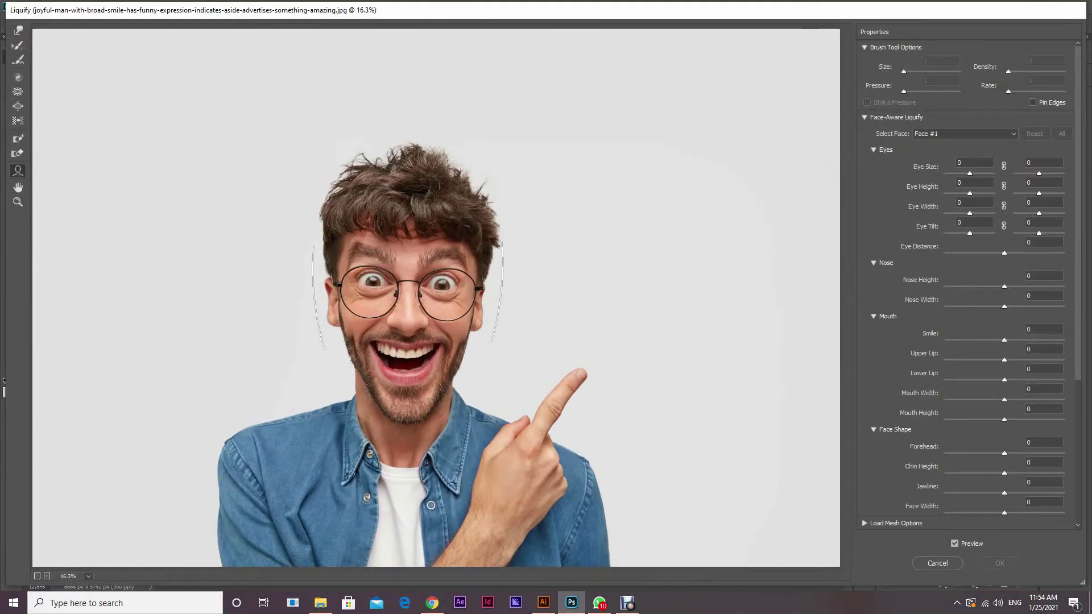
pyautogui.moveTo(969, 174); pyautogui.dragTo(1063, 174)
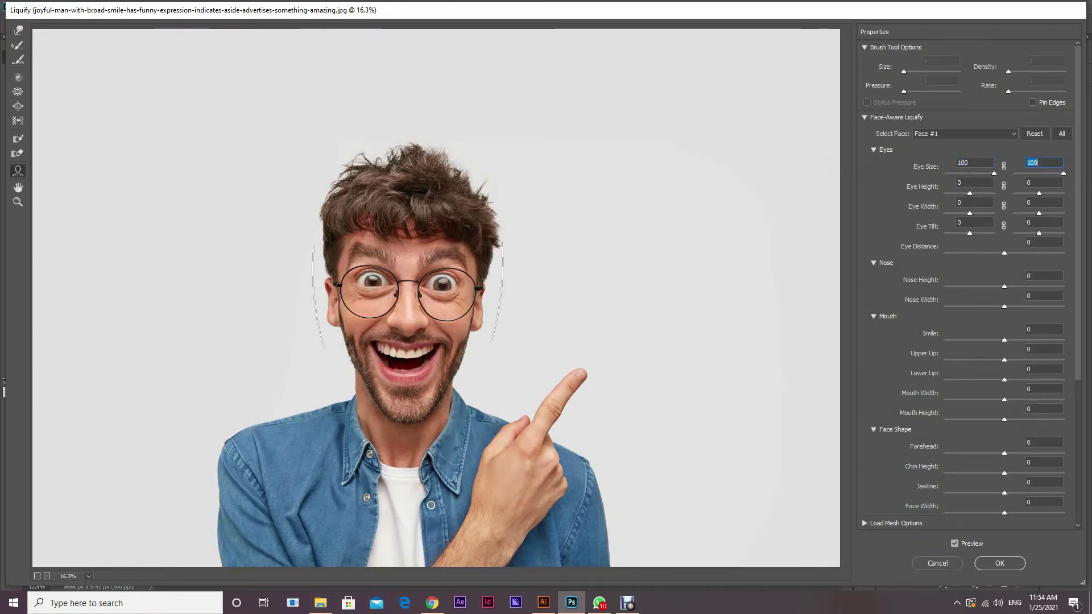
# Apply the enlarged eyes and run one more Liquify pass on the photo with both eye sizes set to 100
pyautogui.click(999, 563)
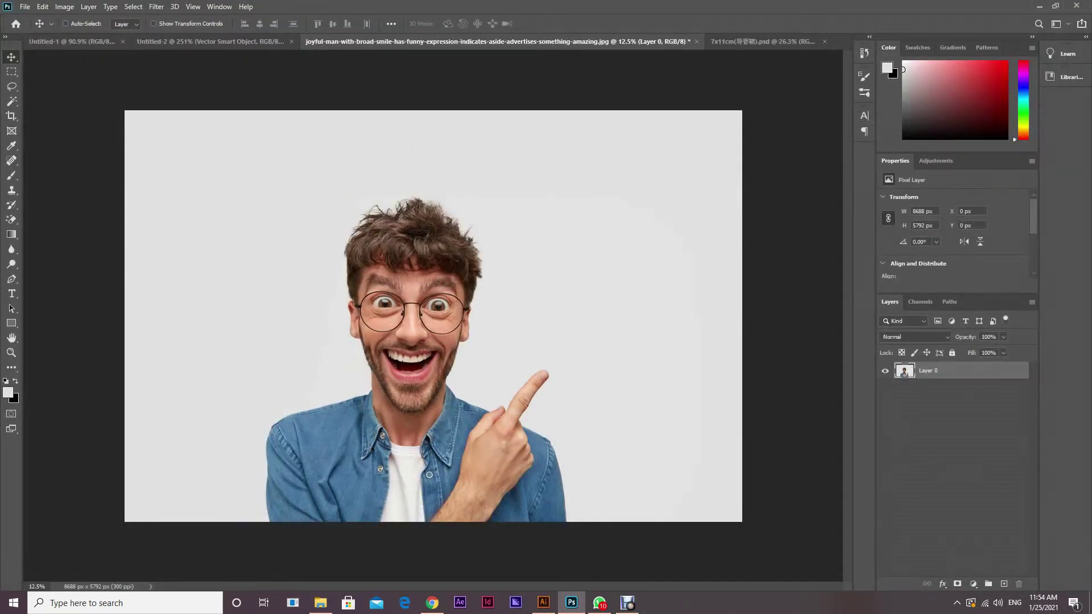
pyautogui.click(156, 6)
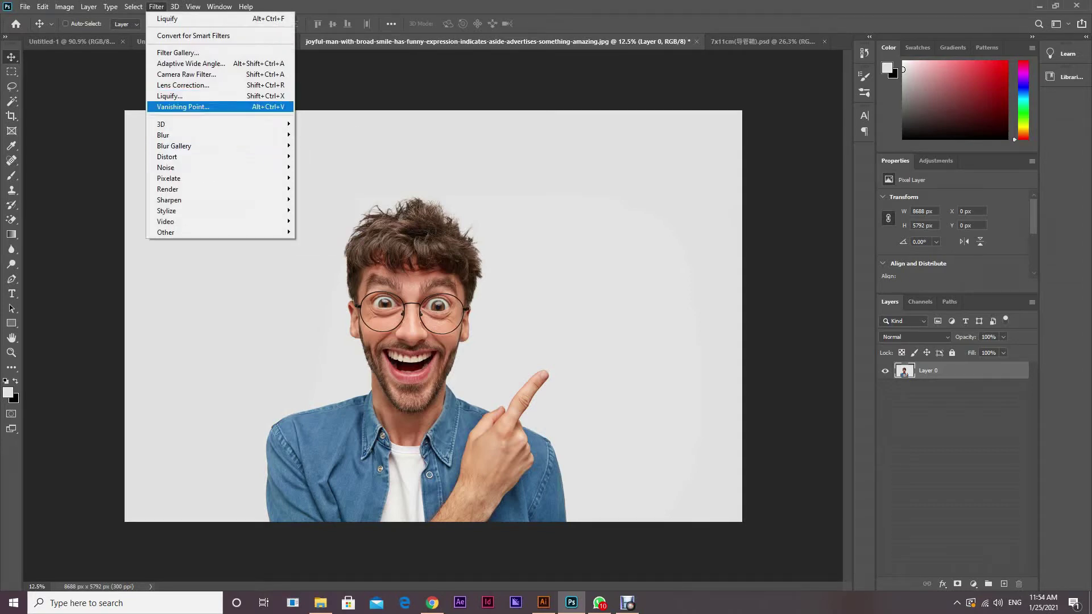
pyautogui.click(169, 96)
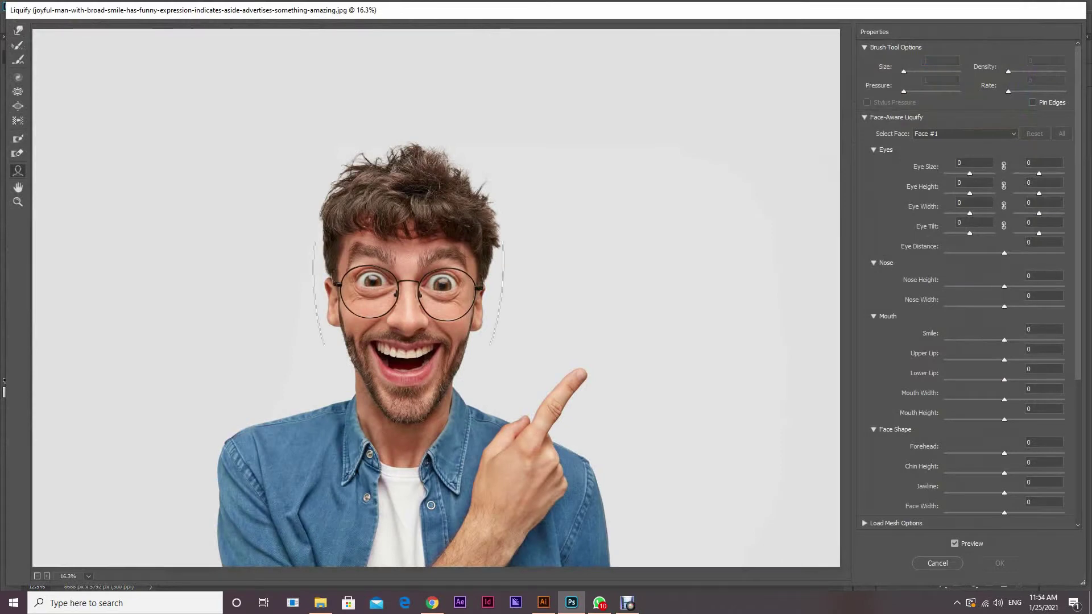
pyautogui.click(969, 179)
pyautogui.moveTo(970, 173); pyautogui.dragTo(1065, 173)
pyautogui.write('100')
pyautogui.press('Return')
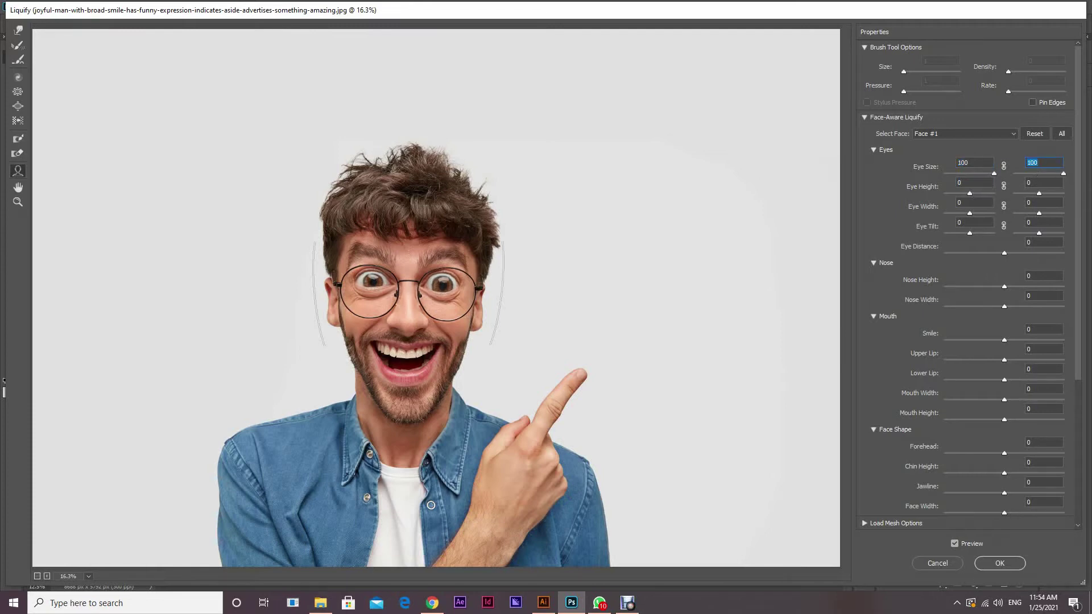
pyautogui.click(999, 563)
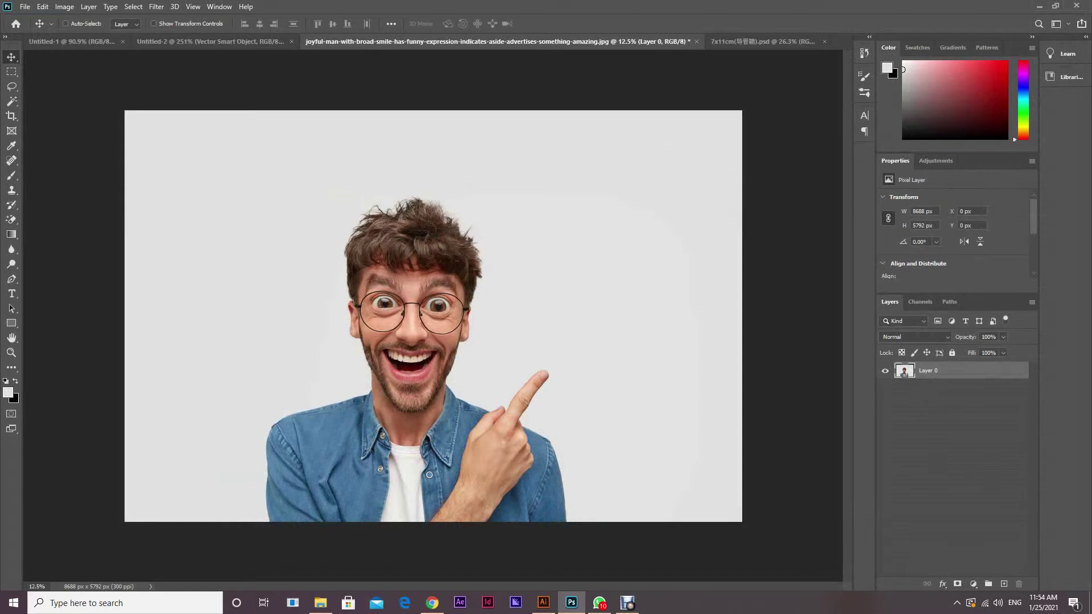
# Duplicate the photo layer twice and rename the original layer as 1
pyautogui.hotkey('ctrl', 'j')
pyautogui.hotkey('ctrl', 'j')
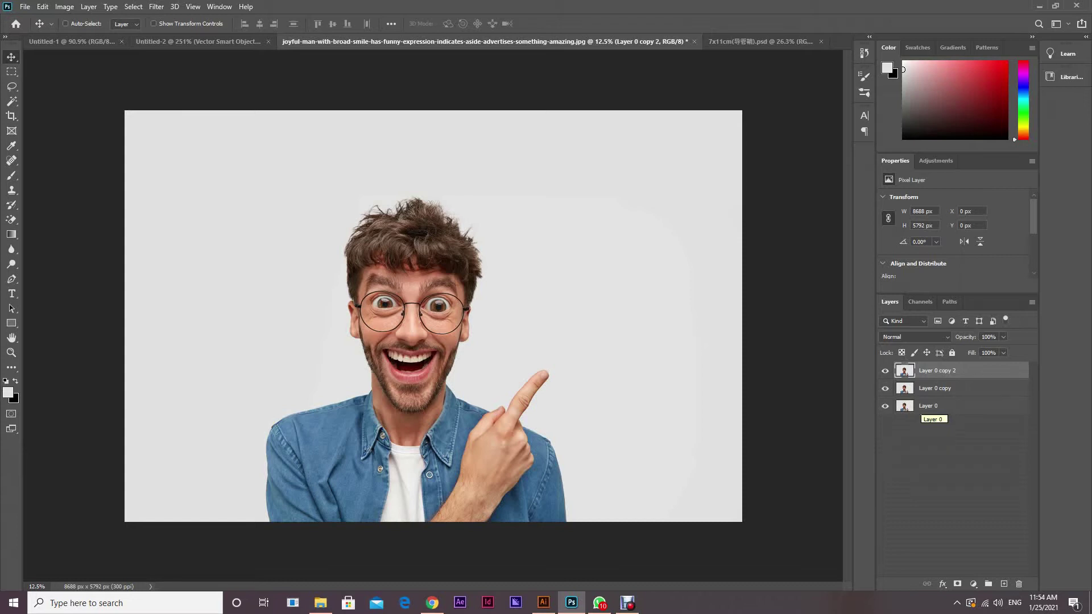
pyautogui.doubleClick(929, 405)
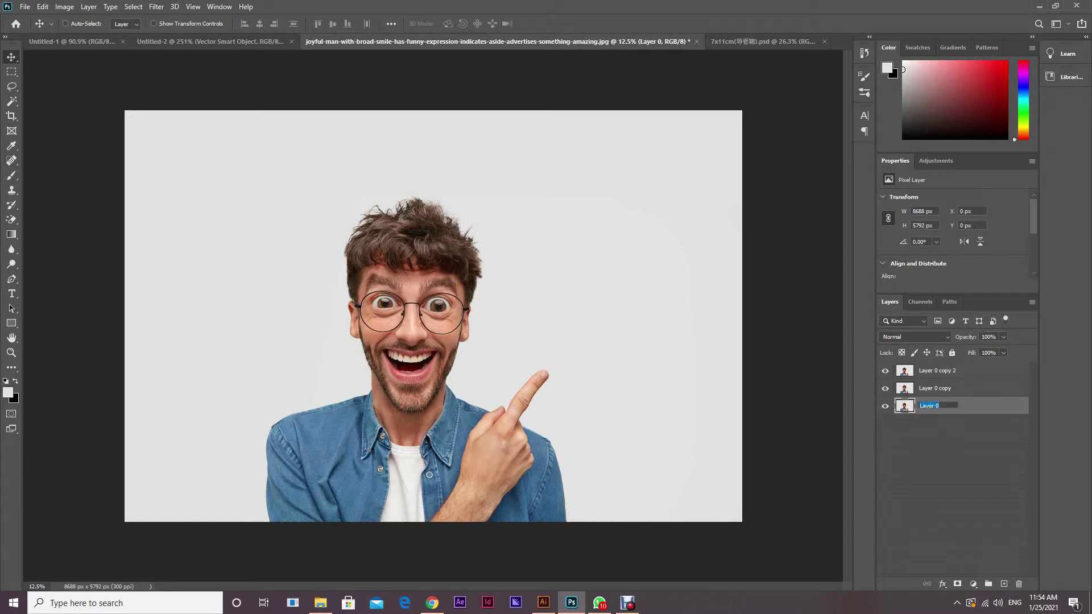
pyautogui.write('1')
pyautogui.press('Return')
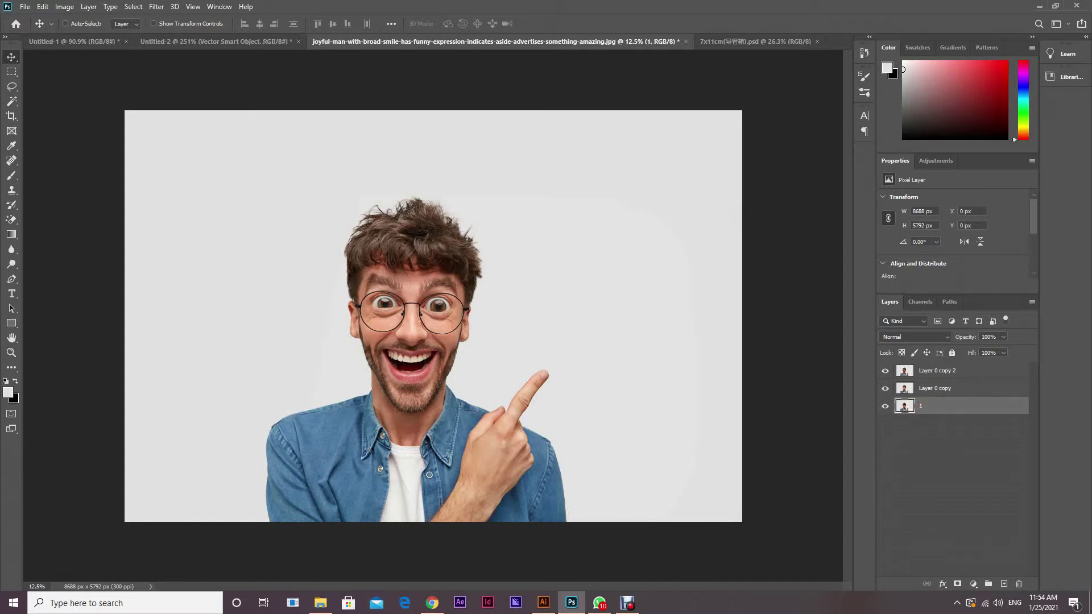
# Rename the middle layer as 2 and the uppermost layer as 3
pyautogui.doubleClick(934, 389)
pyautogui.write('2')
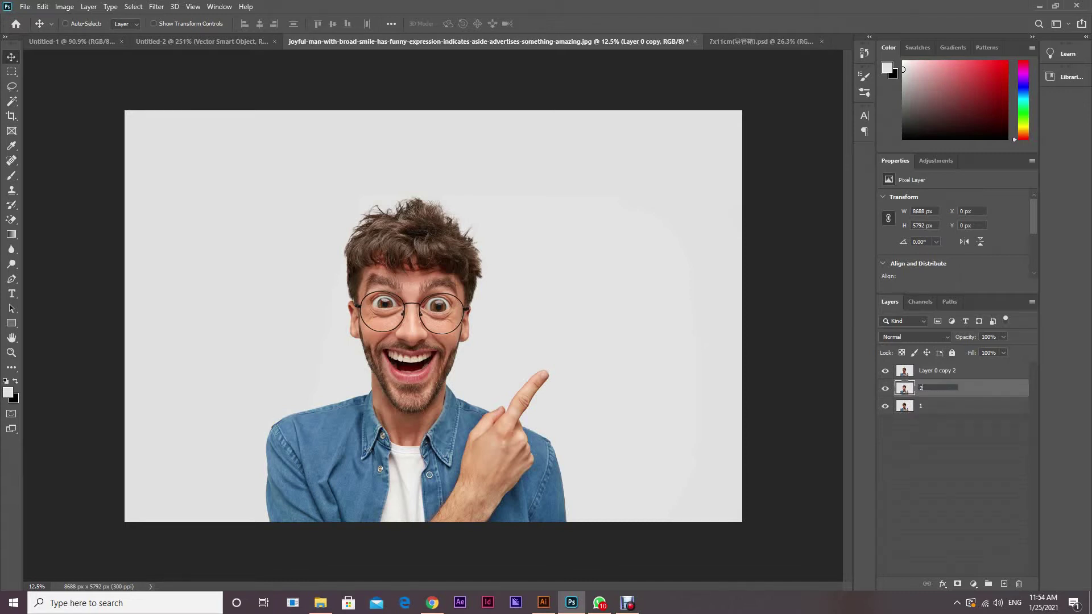
pyautogui.press('Return')
pyautogui.doubleClick(937, 371)
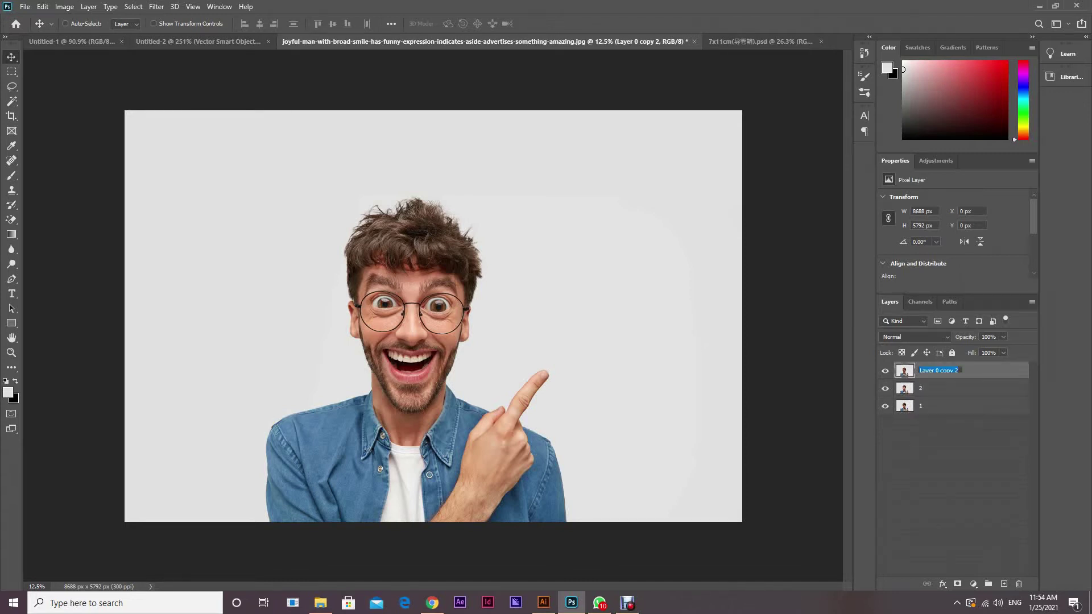
pyautogui.write('3')
pyautogui.press('Return')
pyautogui.click(941, 455)
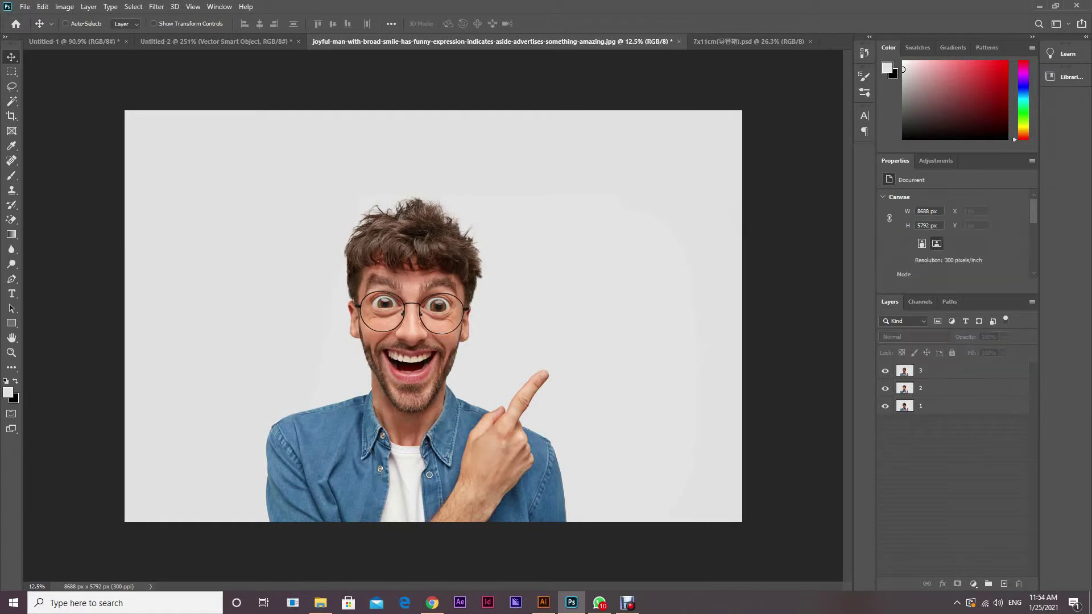
# Hide layers 2 and 3 and select layer 1
pyautogui.click(941, 406)
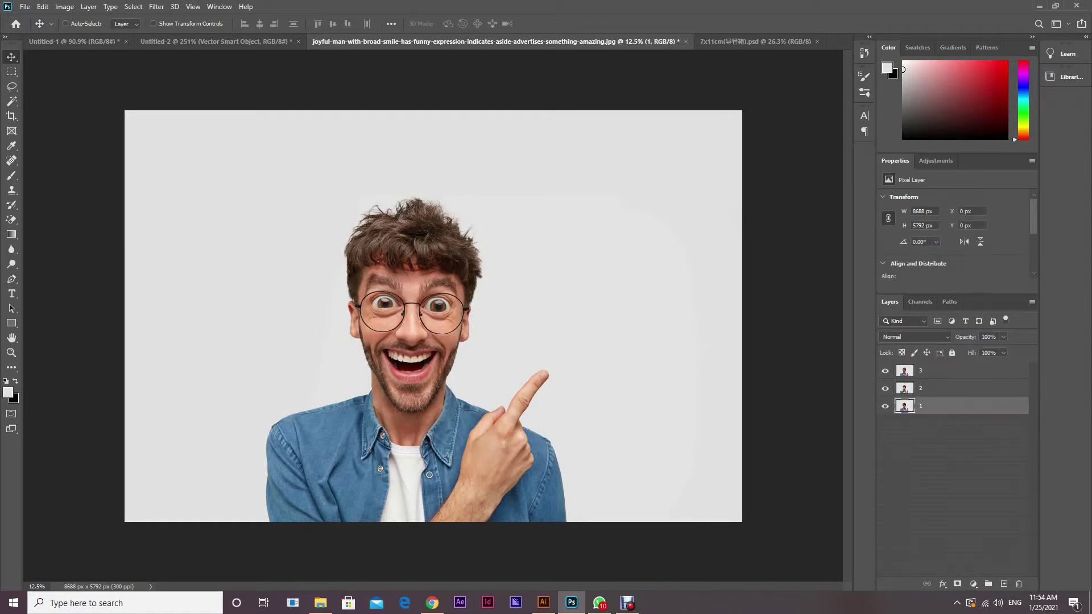
pyautogui.click(175, 6)
pyautogui.click(942, 460)
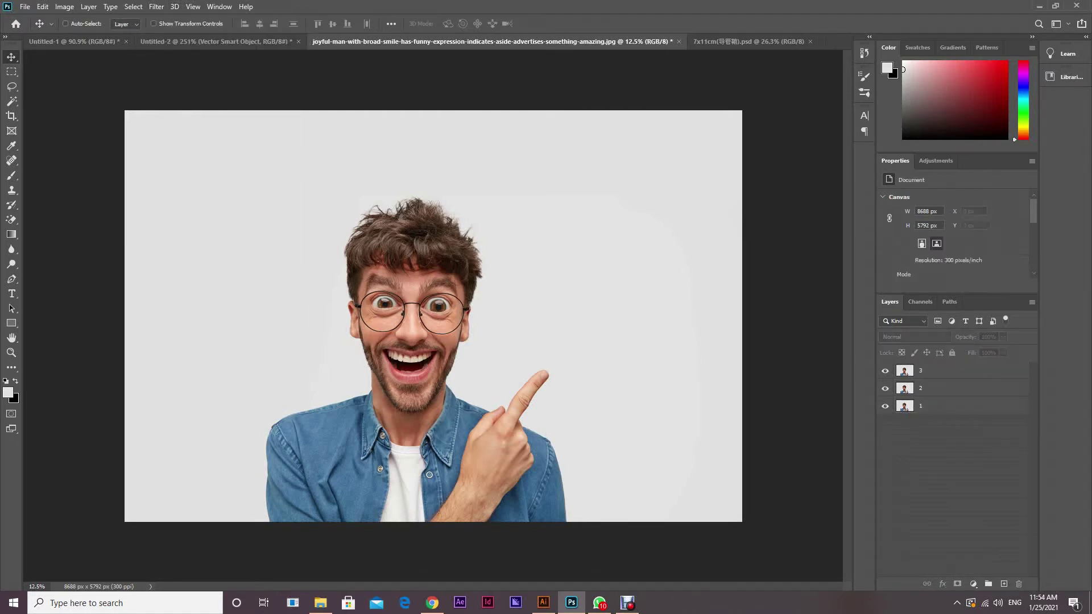
pyautogui.click(941, 406)
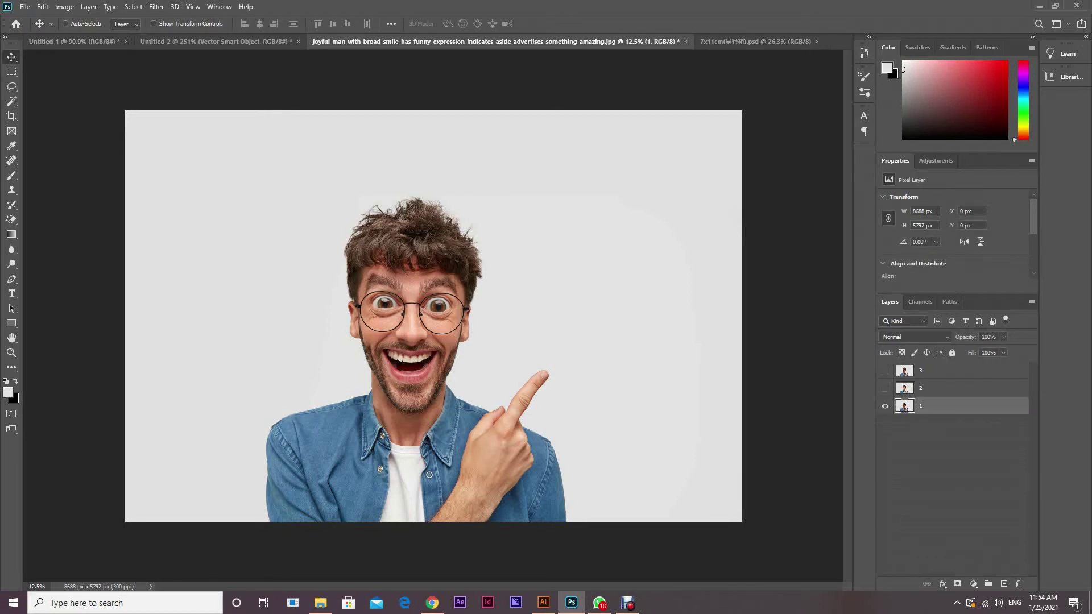
# Open the Filter Gallery on layer 1 with the Poster Edges filter and preview the face at 50%
pyautogui.click(133, 7)
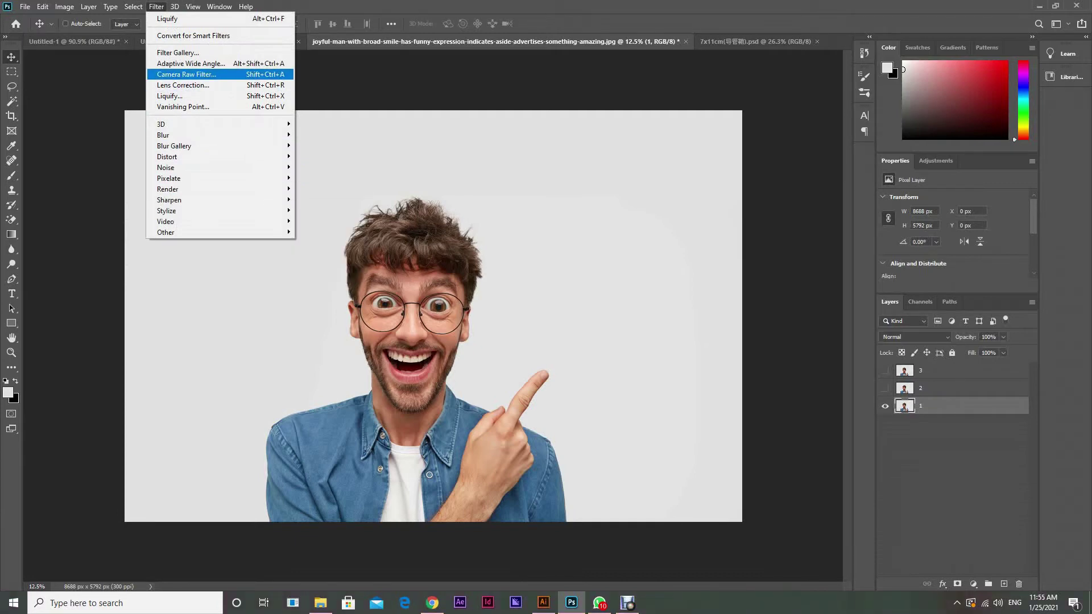
pyautogui.click(179, 53)
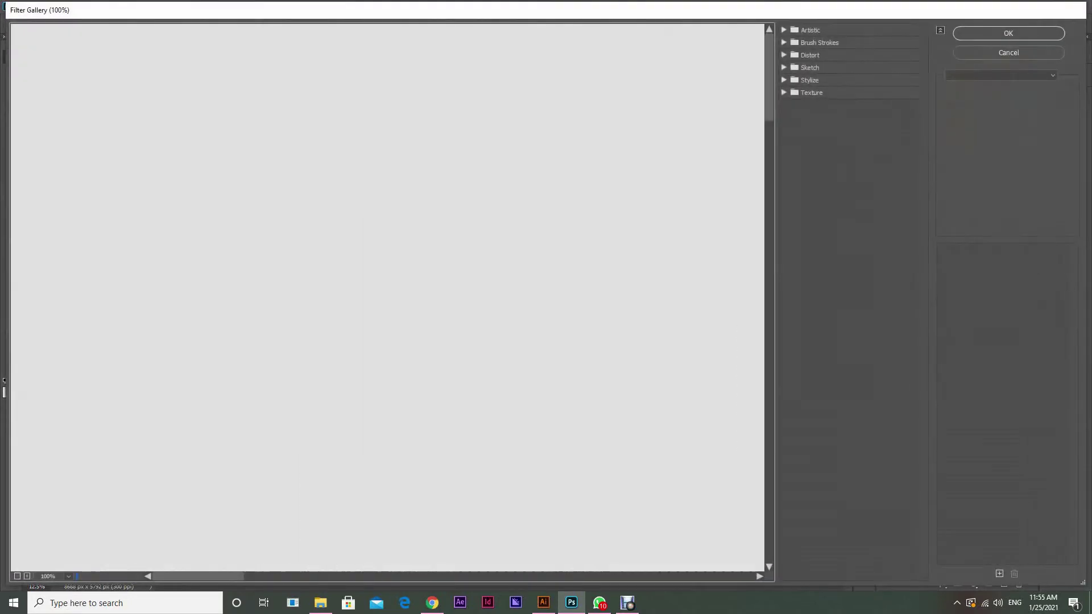
pyautogui.click(68, 576)
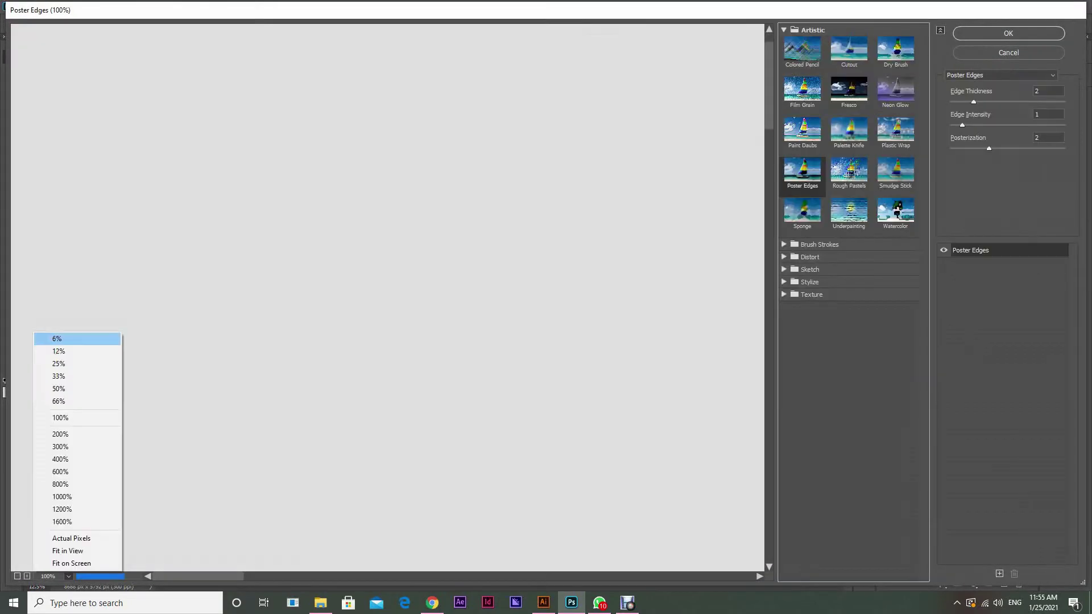
pyautogui.click(63, 339)
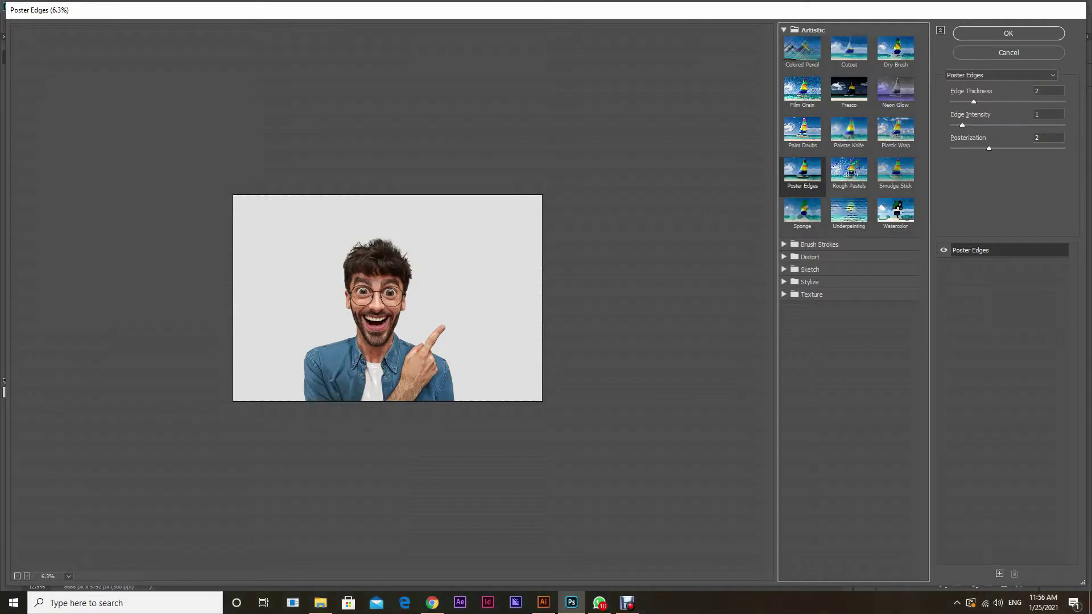
pyautogui.click(68, 576)
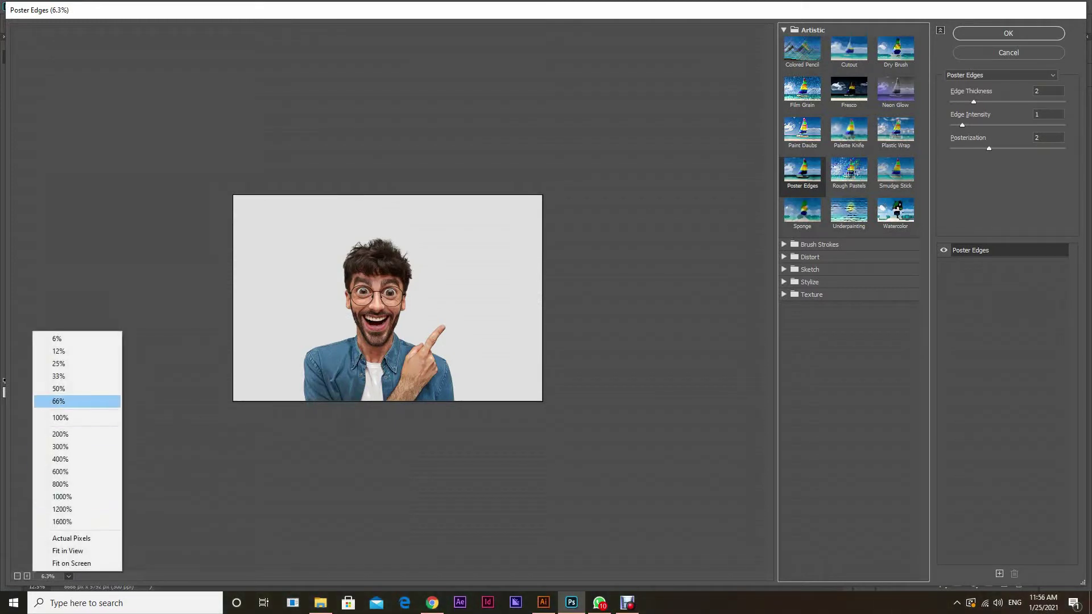
pyautogui.click(59, 402)
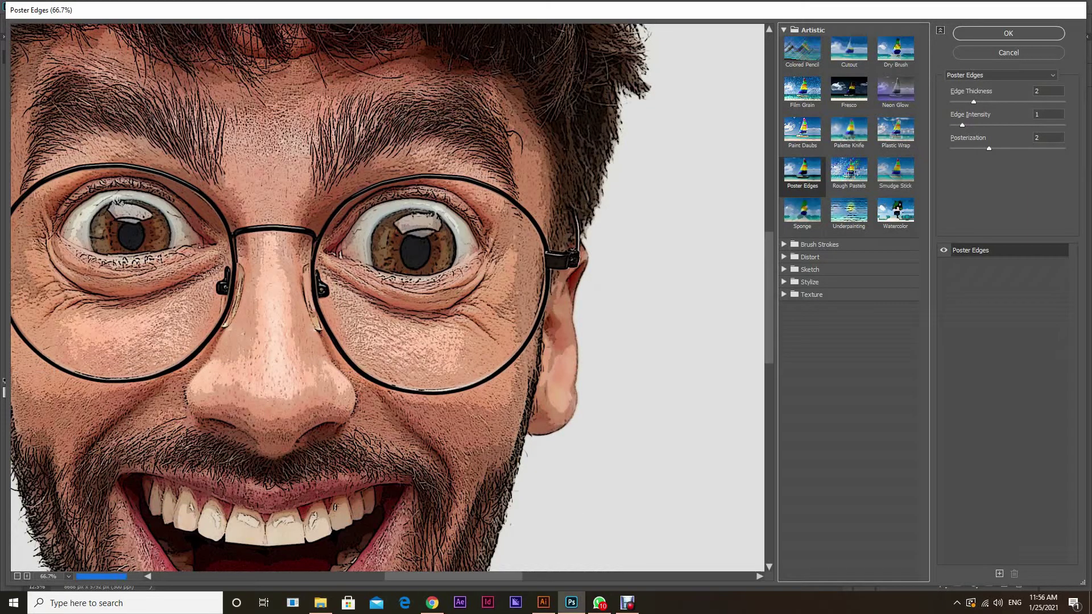
pyautogui.click(68, 577)
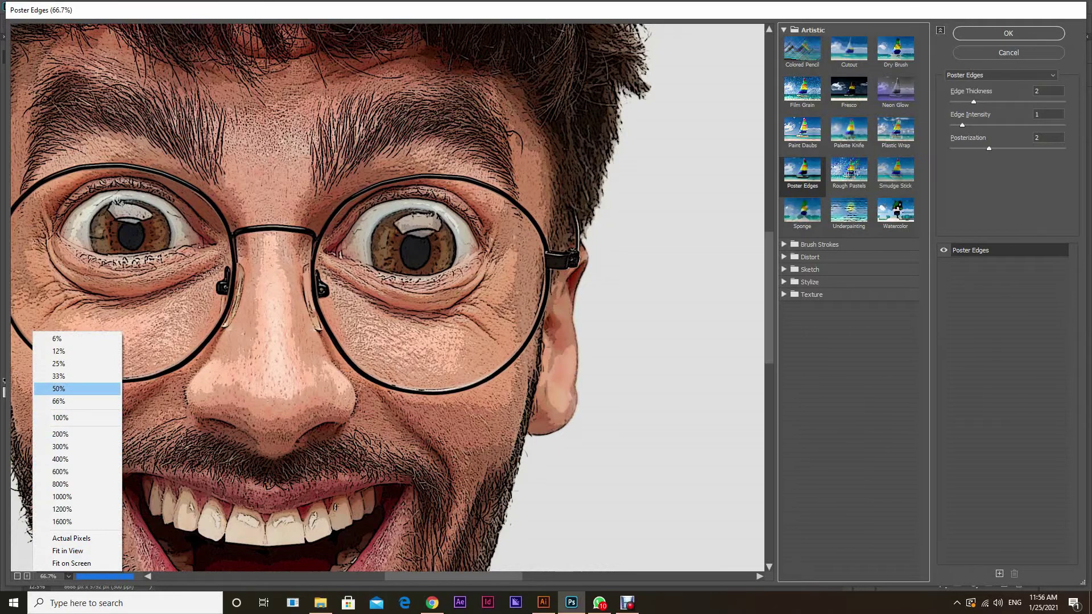
pyautogui.press('Return')
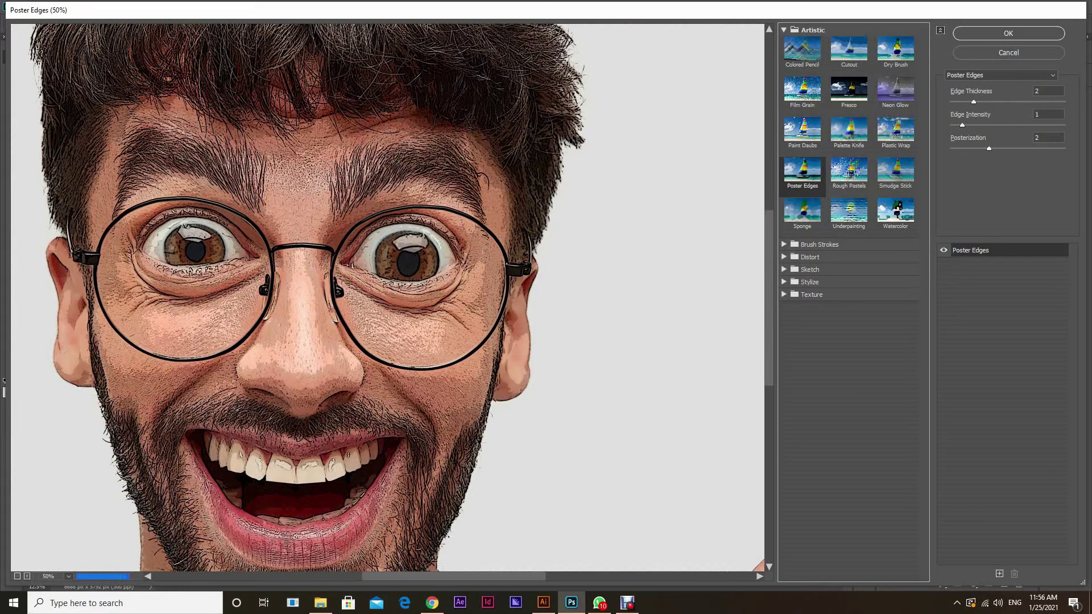
# Try the Poster Edges filter with edge thickness and intensity at 0, comparing posterization 1 and 2
pyautogui.moveTo(962, 125); pyautogui.dragTo(951, 103)
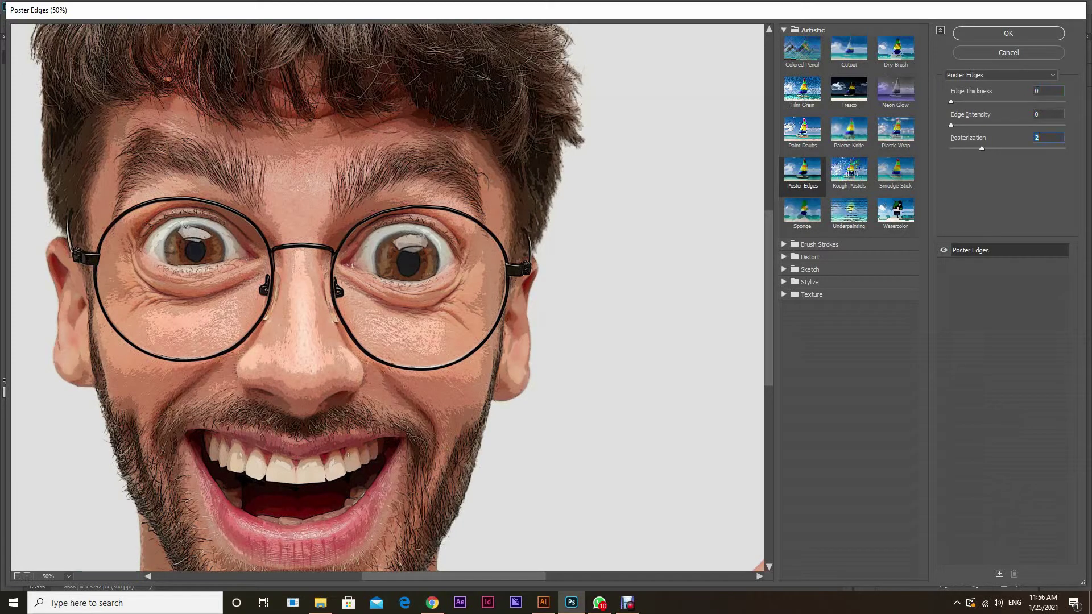
pyautogui.press('Down')
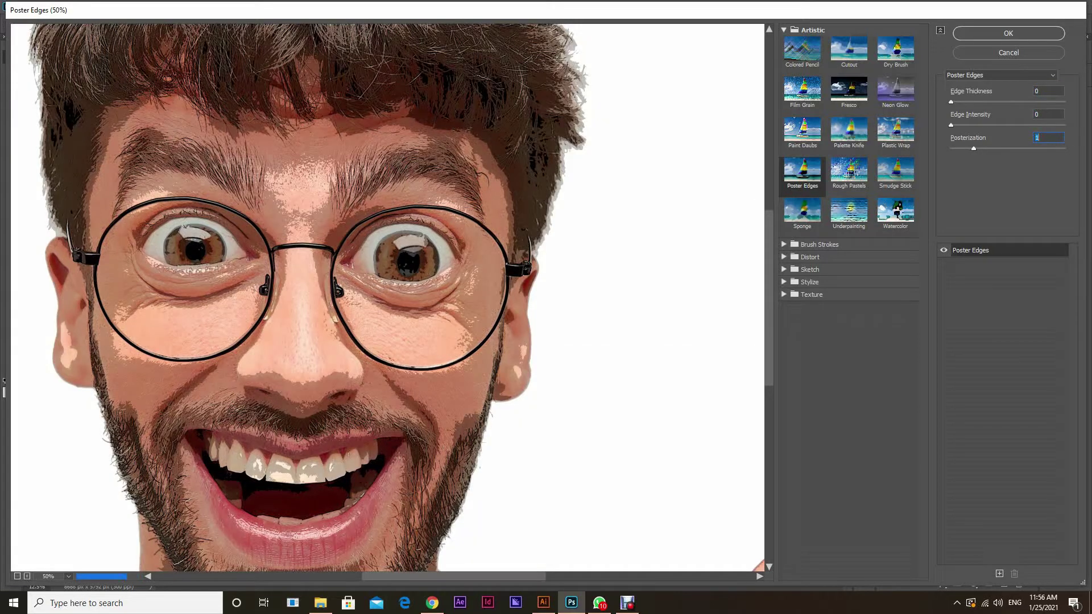
pyautogui.press('Up')
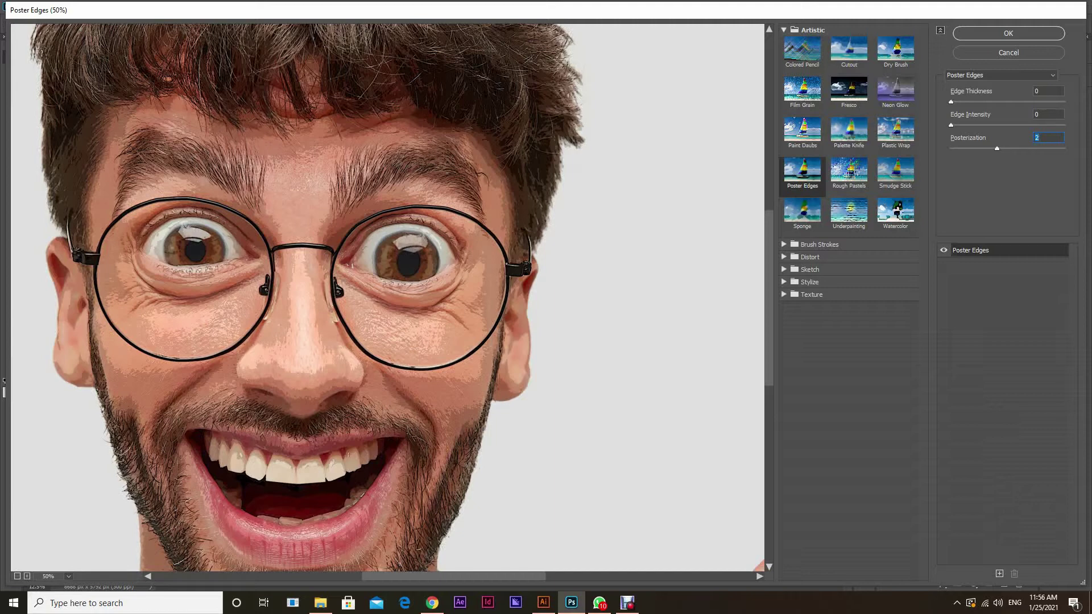
# Try the Poster Edges filter with both edge thickness and edge intensity at the maximum of 10
pyautogui.moveTo(951, 102); pyautogui.dragTo(1064, 103)
pyautogui.press('Tab')
pyautogui.hotkey('shift', 'Up')
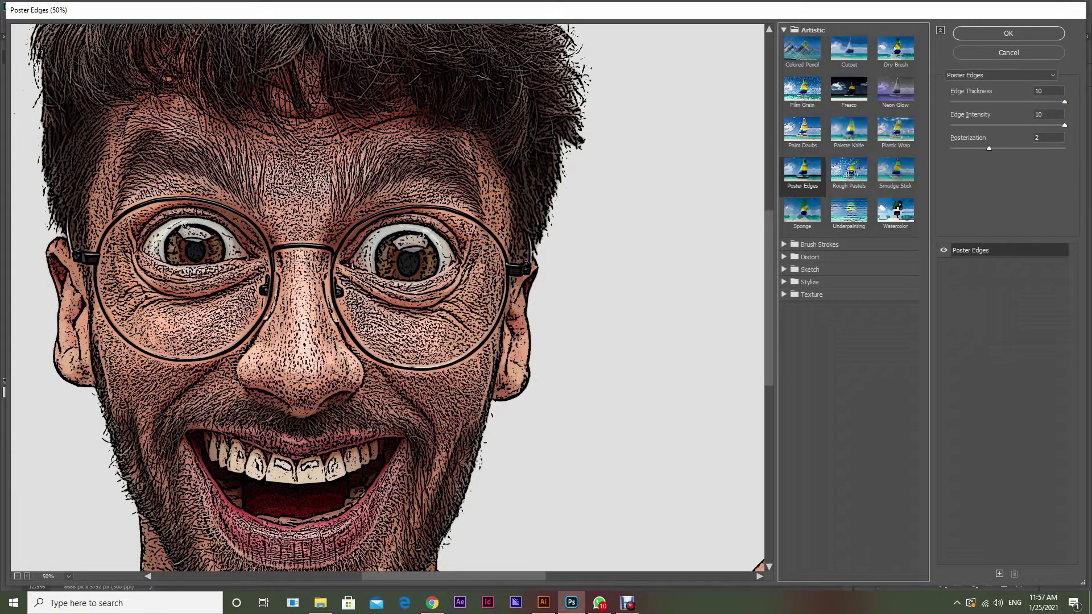
# Set the Poster Edges intensity and thickness to 0 and posterization to 4, and apply the filter to layer 1
pyautogui.moveTo(1065, 125); pyautogui.dragTo(950, 125)
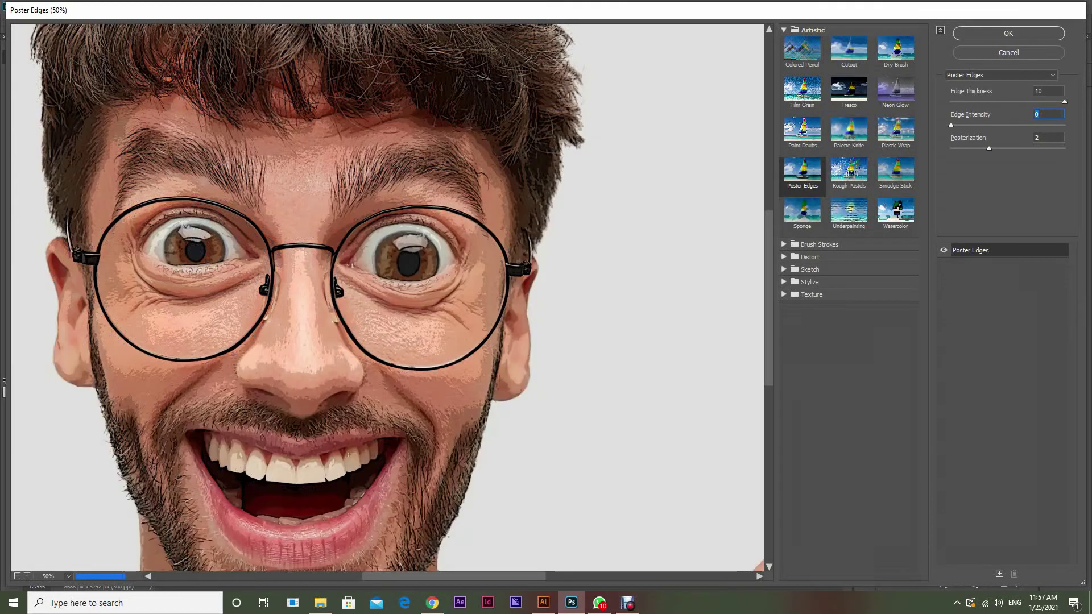
pyautogui.moveTo(1065, 102); pyautogui.dragTo(950, 103)
pyautogui.click(989, 149)
pyautogui.write('4')
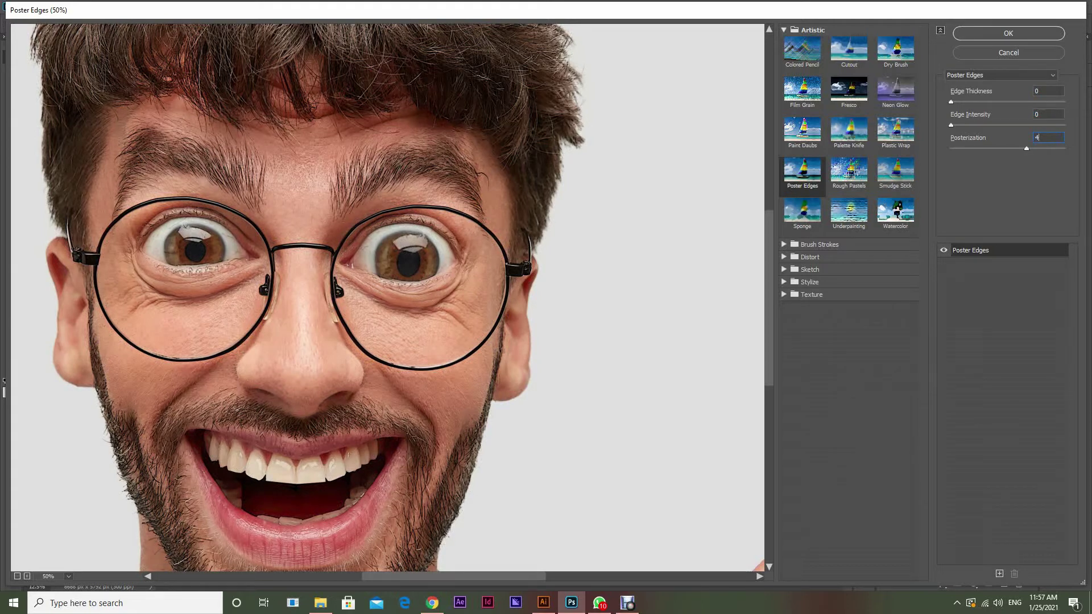
pyautogui.press('Return')
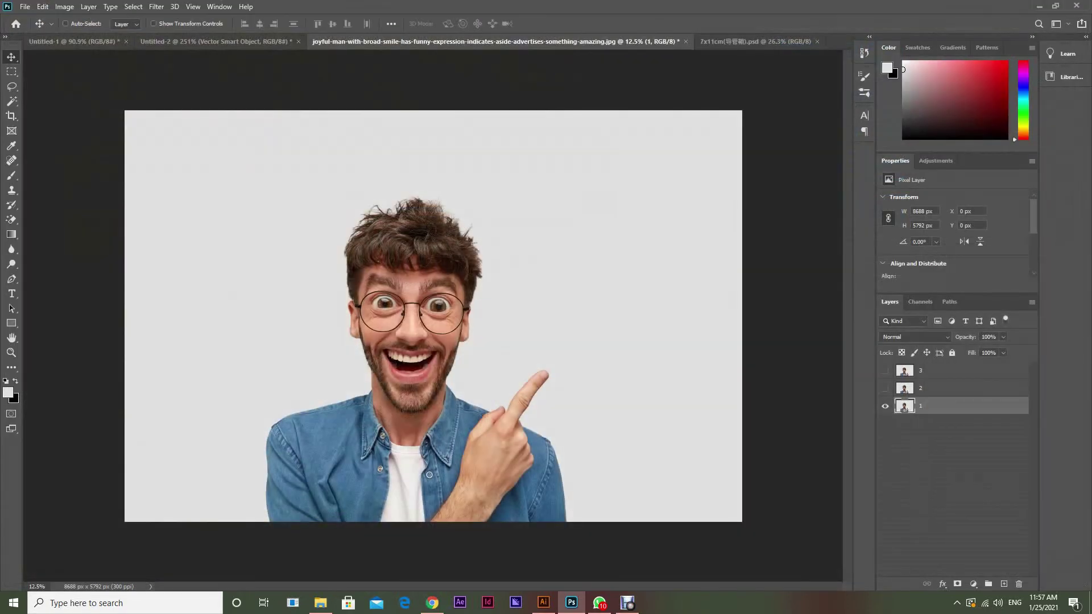
# Open the Unsharp Mask filter on layer 1 and set the amount to 71% and the radius to 6.6 pixels
pyautogui.scroll(3, 375, 353)
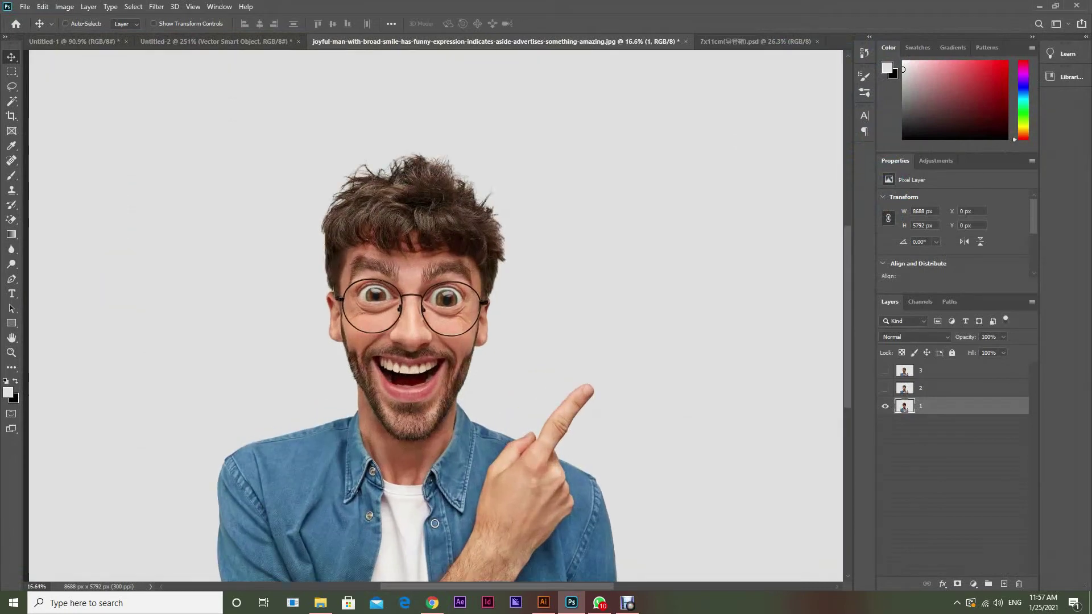
pyautogui.click(157, 7)
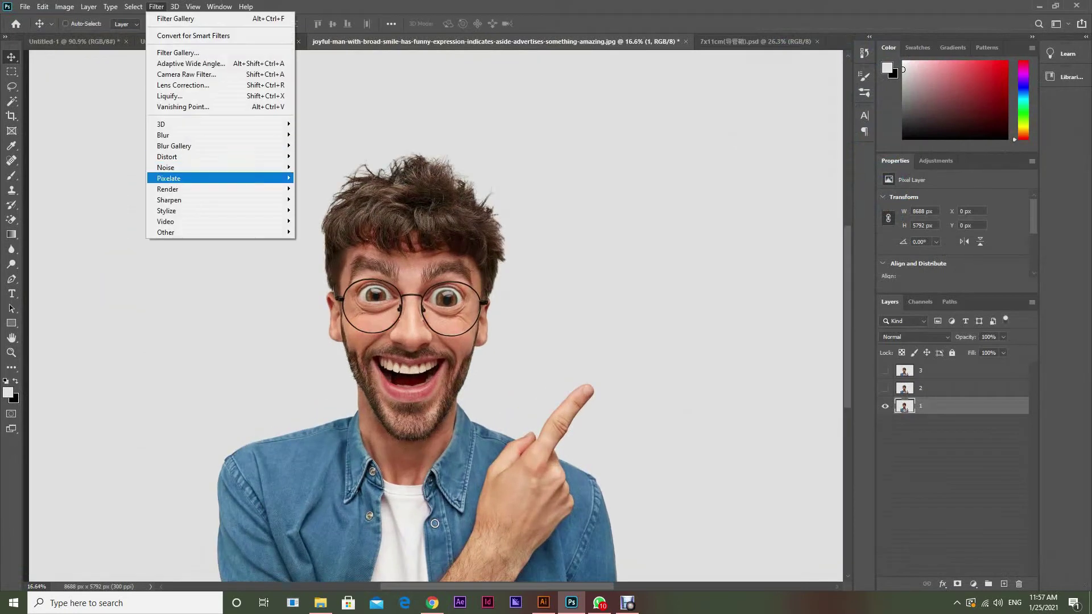
pyautogui.moveTo(169, 200)
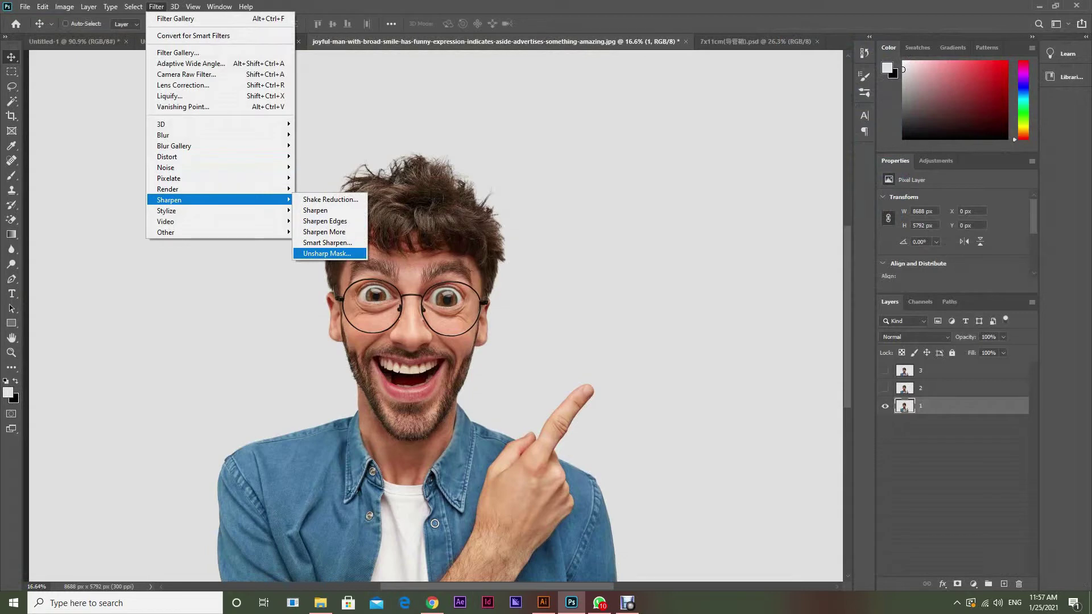
pyautogui.click(327, 253)
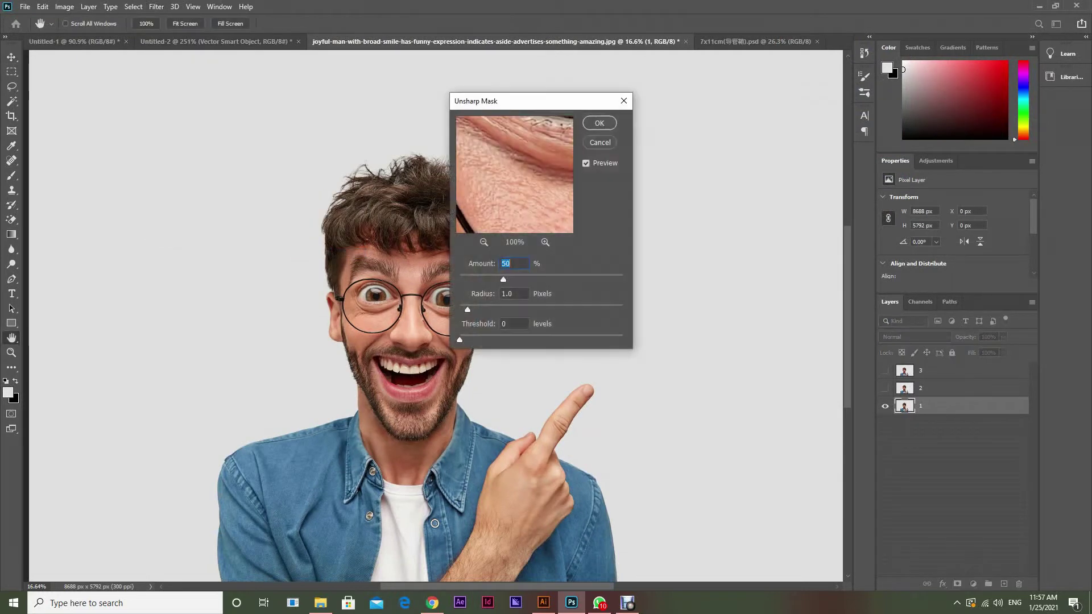
pyautogui.moveTo(564, 103); pyautogui.dragTo(669, 113)
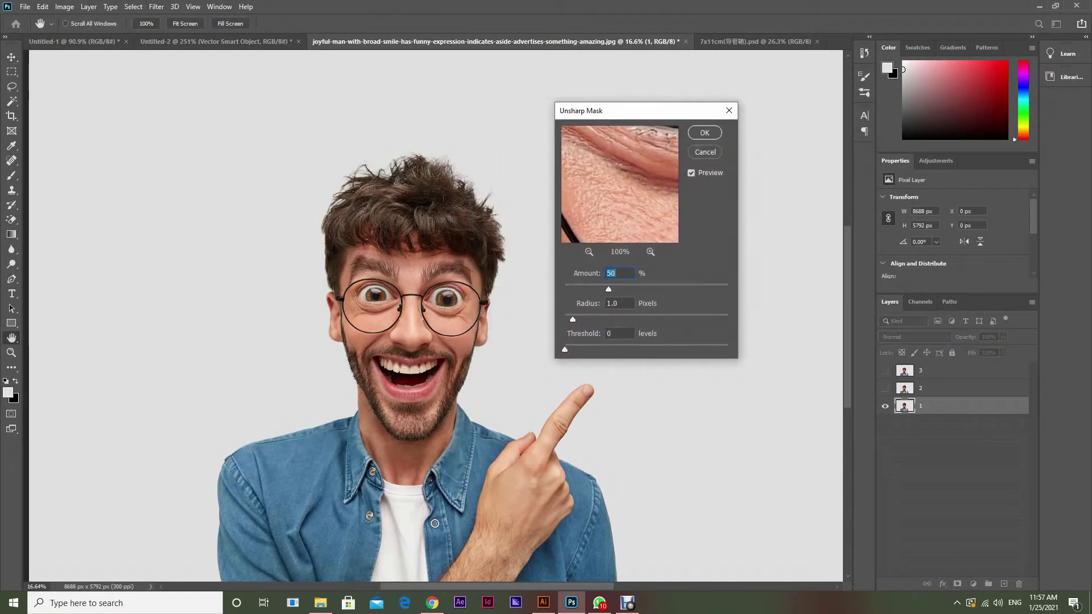
pyautogui.press('Up')
pyautogui.press('Up')
pyautogui.press('Up')
pyautogui.press('Up')
pyautogui.press('Up')
pyautogui.press('Up')
pyautogui.press('Up')
pyautogui.press('Up')
pyautogui.press('Up')
pyautogui.press('Up')
pyautogui.press('Up')
pyautogui.press('Up')
pyautogui.press('Up')
pyautogui.press('Up')
pyautogui.press('Up')
pyautogui.press('Up')
pyautogui.press('Up')
pyautogui.press('Up')
pyautogui.press('Up')
pyautogui.press('Up')
pyautogui.moveTo(573, 320); pyautogui.dragTo(615, 319)
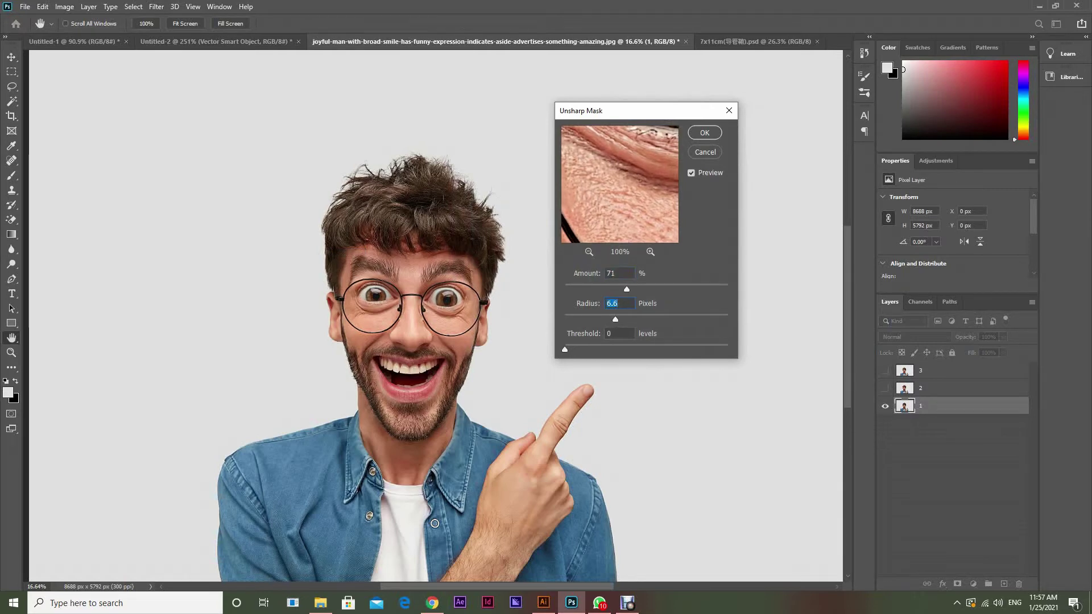
# Raise the Unsharp Mask amount to 84% and reduce the filter preview to 17% to show the face
pyautogui.hotkey('shift', 'Tab')
pyautogui.press('Up')
pyautogui.press('Up')
pyautogui.press('Up')
pyautogui.press('Up')
pyautogui.press('Up')
pyautogui.press('Up')
pyautogui.press('Up')
pyautogui.press('Up')
pyautogui.press('Up')
pyautogui.press('Up')
pyautogui.press('Up')
pyautogui.press('Up')
pyautogui.press('Up')
pyautogui.press('Up')
pyautogui.click(590, 252)
pyautogui.click(589, 252)
pyautogui.hotkey('ctrl', '-')
pyautogui.hotkey('ctrl', '-')
pyautogui.hotkey('ctrl', '-')
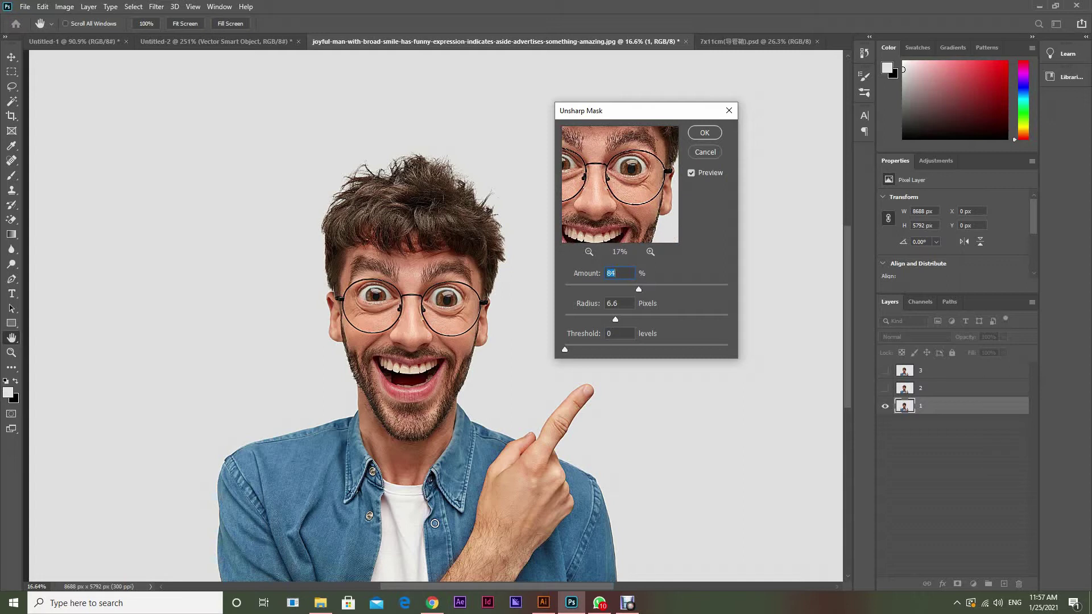
# Increase the Unsharp Mask amount to 112%
pyautogui.press('Up')
pyautogui.press('Up')
pyautogui.press('Up')
pyautogui.press('Up')
pyautogui.press('Up')
pyautogui.press('Up')
pyautogui.press('Up')
pyautogui.press('Up')
pyautogui.press('Up')
pyautogui.press('Up')
pyautogui.press('Up')
pyautogui.press('Up')
pyautogui.press('Up')
pyautogui.press('Up')
pyautogui.press('Up')
pyautogui.press('Up')
pyautogui.press('Up')
pyautogui.press('Up')
pyautogui.press('Up')
pyautogui.press('Up')
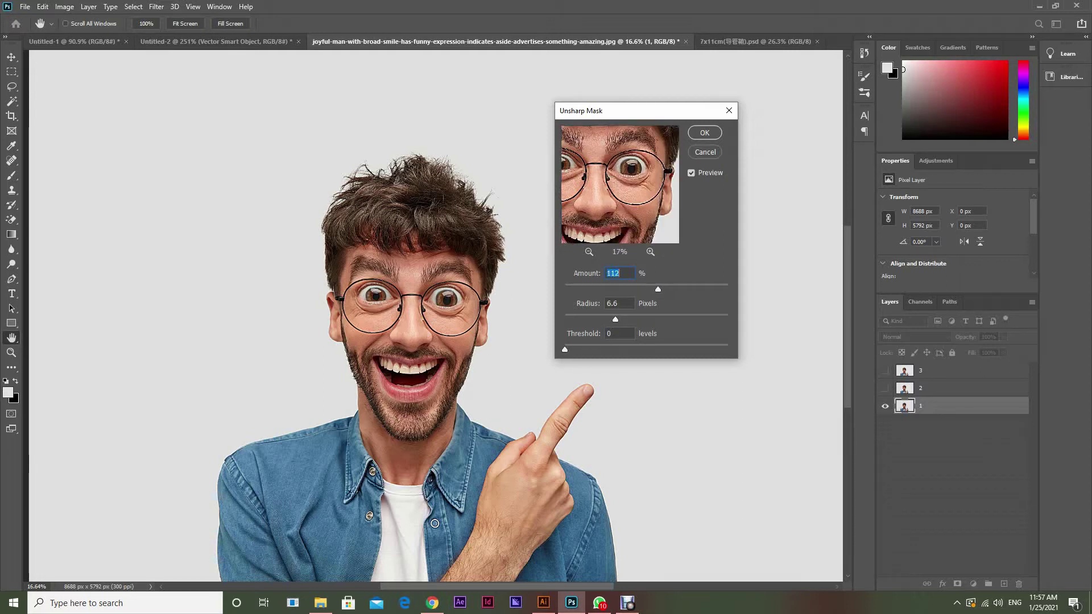
# Try an Unsharp Mask radius of 7.7 pixels, and return it to 6.6 pixels
pyautogui.press('Tab')
pyautogui.press('Up')
pyautogui.press('Up')
pyautogui.press('Up')
pyautogui.press('Up')
pyautogui.press('Up')
pyautogui.press('Up')
pyautogui.press('Up')
pyautogui.press('Up')
pyautogui.press('Up')
pyautogui.press('Up')
pyautogui.press('Up')
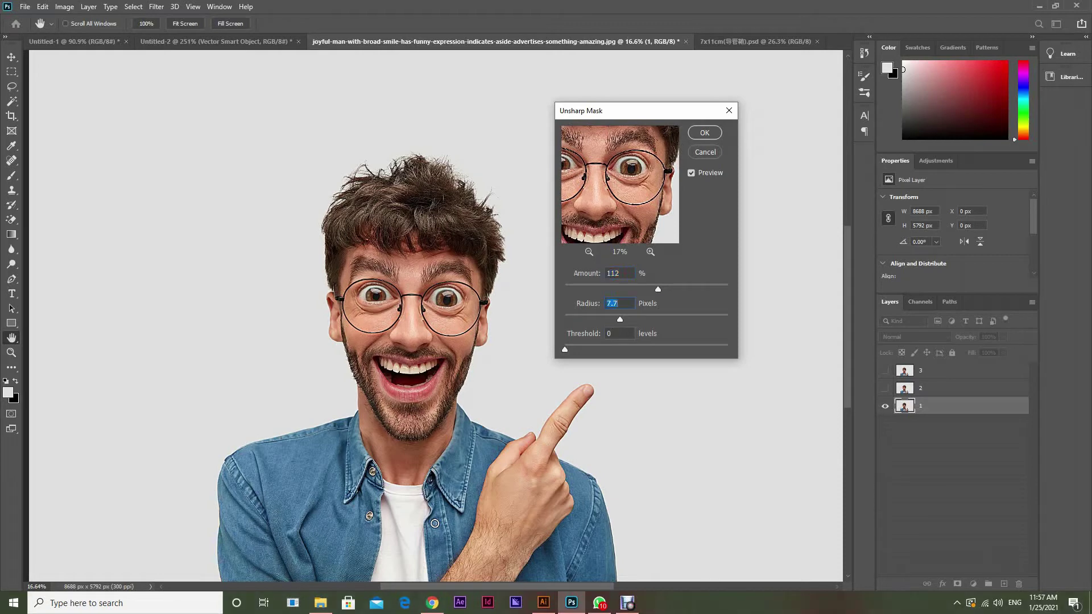
pyautogui.press('Down')
pyautogui.press('Down')
pyautogui.press('Down')
pyautogui.press('Down')
pyautogui.press('Down')
pyautogui.press('Down')
pyautogui.press('Down')
pyautogui.press('Down')
pyautogui.press('Down')
pyautogui.press('Down')
pyautogui.press('Down')
# Try an Unsharp Mask threshold of 12 levels and settle on 5 levels
pyautogui.press('Tab')
pyautogui.press('Up')
pyautogui.press('Up')
pyautogui.press('Up')
pyautogui.press('Up')
pyautogui.press('Up')
pyautogui.press('Up')
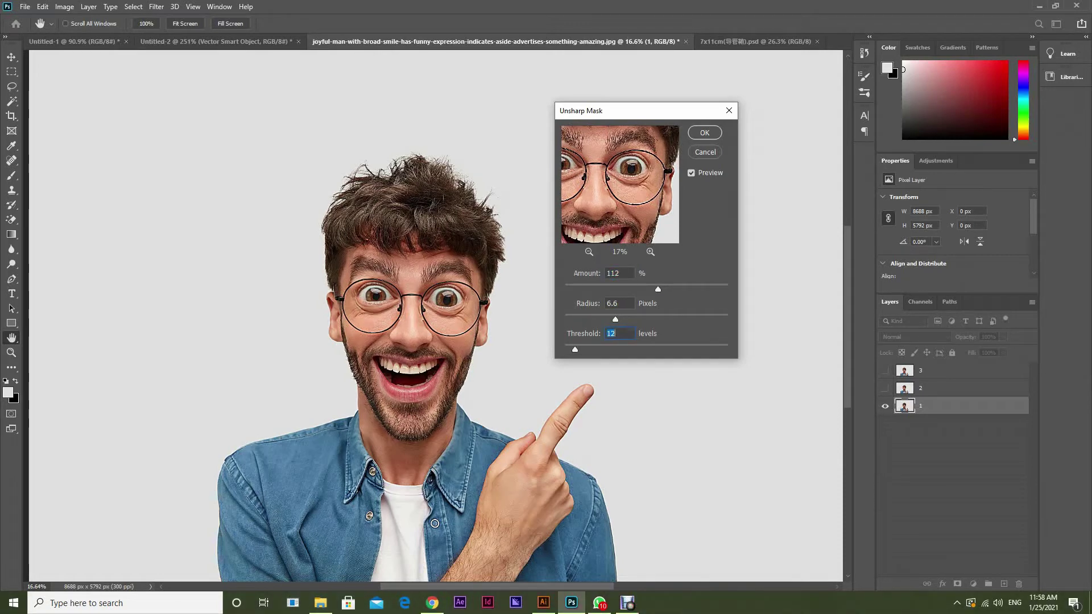
pyautogui.press('Up')
pyautogui.press('Down')
pyautogui.press('Down')
pyautogui.press('Down')
# Set the Unsharp Mask radius to 5.8 pixels and the amount to about 109%, and apply the filter to layer 1
pyautogui.hotkey('shift', 'Tab')
pyautogui.press('Down')
pyautogui.press('Down')
pyautogui.press('Down')
pyautogui.press('Down')
pyautogui.press('Down')
pyautogui.press('Down')
pyautogui.press('Down')
pyautogui.press('Down')
pyautogui.hotkey('shift', 'Tab')
pyautogui.press('Down')
pyautogui.press('Down')
pyautogui.press('Down')
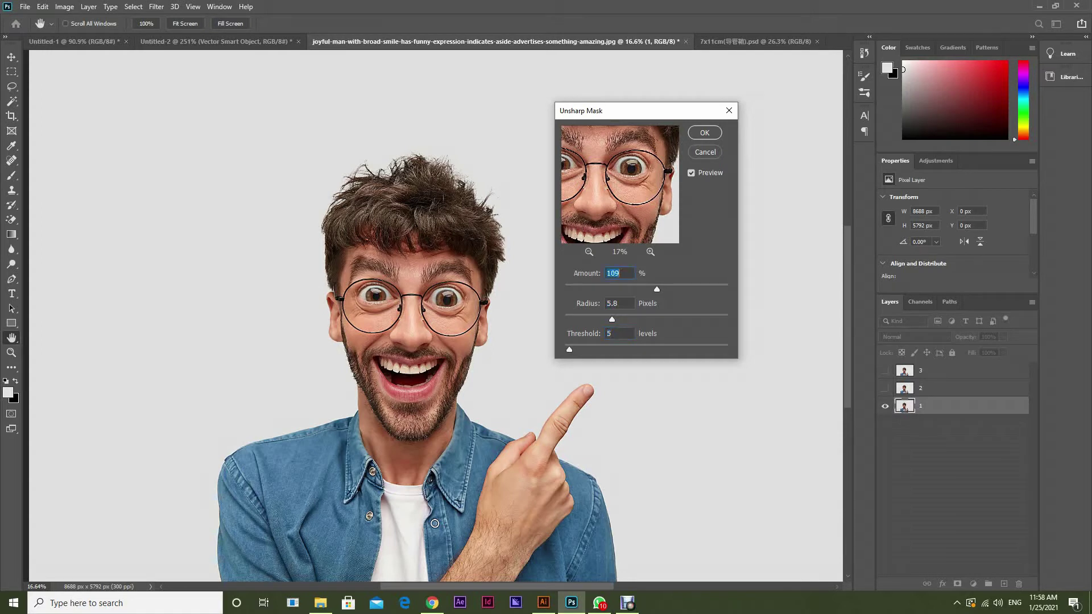
pyautogui.press('Up')
pyautogui.press('Return')
pyautogui.press('v')
# Open the Oil Paint filter on layer 1
pyautogui.scroll(3, 446, 573)
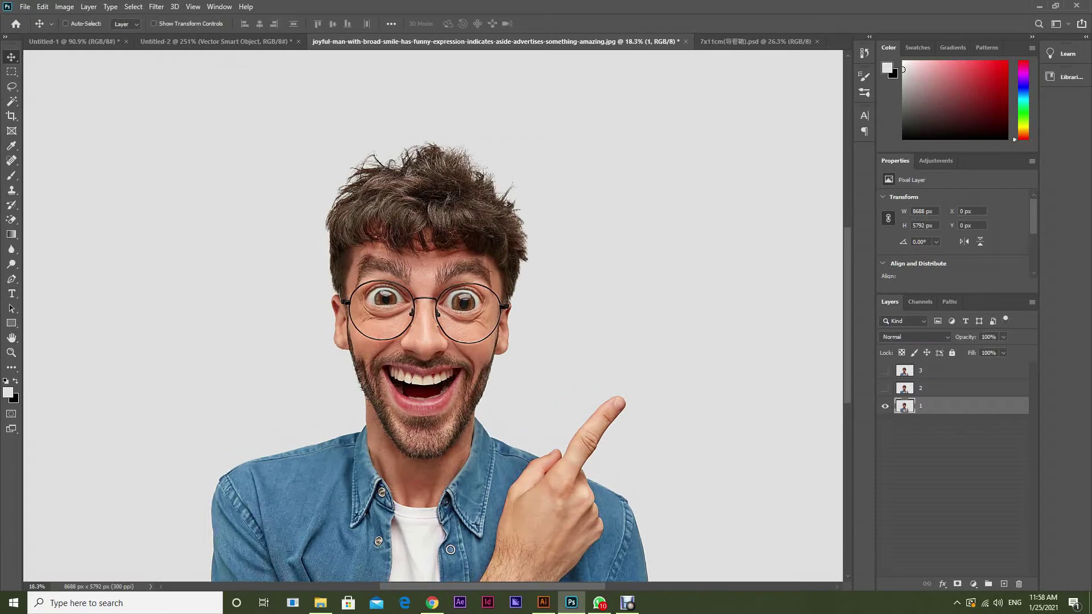
pyautogui.moveTo(418, 223); pyautogui.dragTo(290, 170)
pyautogui.scroll(1, 290, 170)
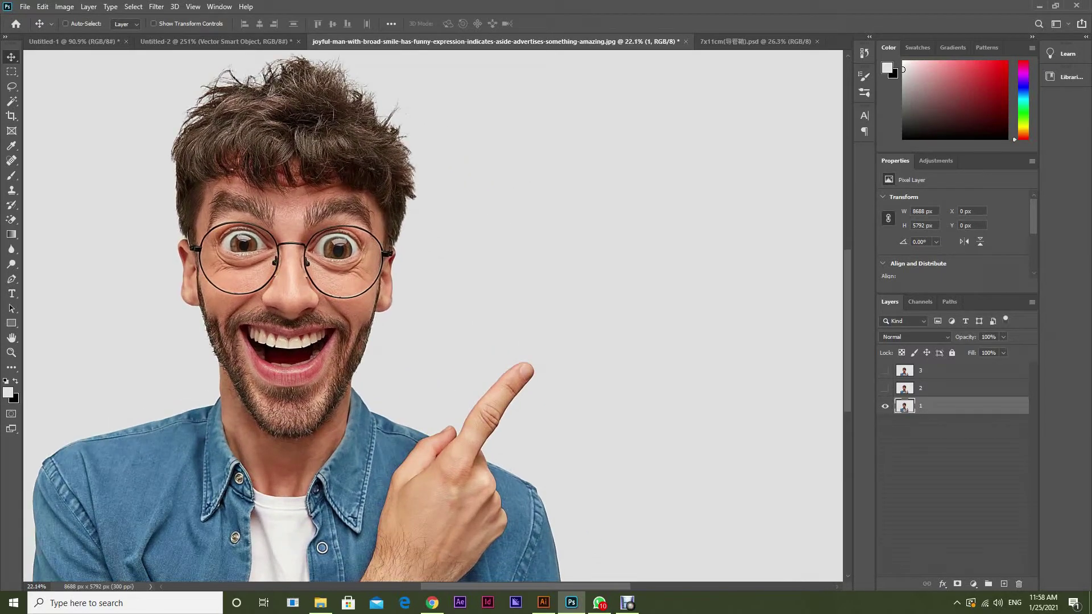
pyautogui.click(157, 7)
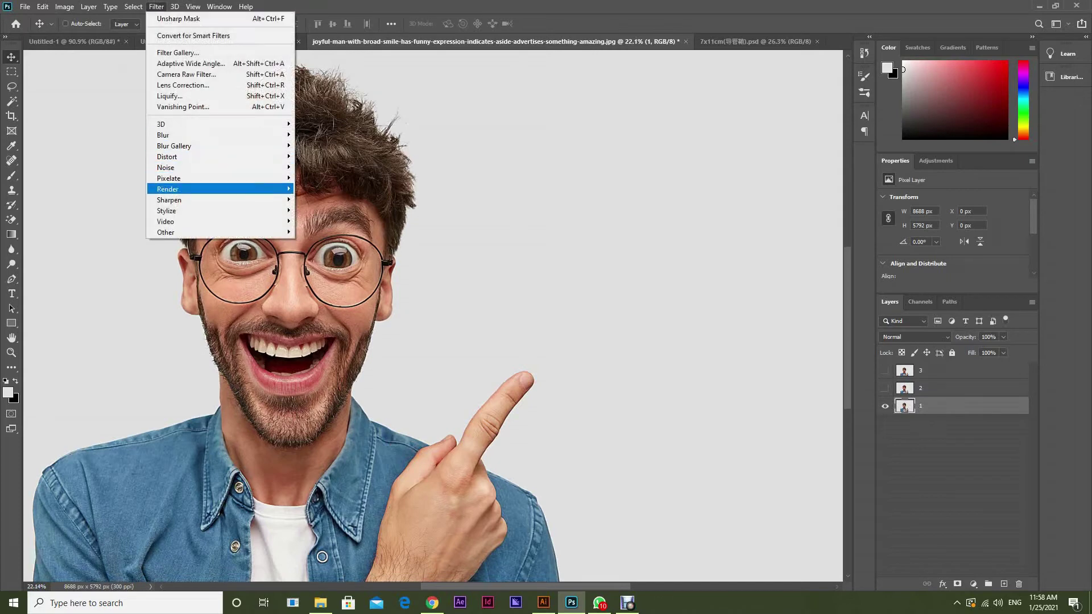
pyautogui.moveTo(182, 189)
pyautogui.press('Down')
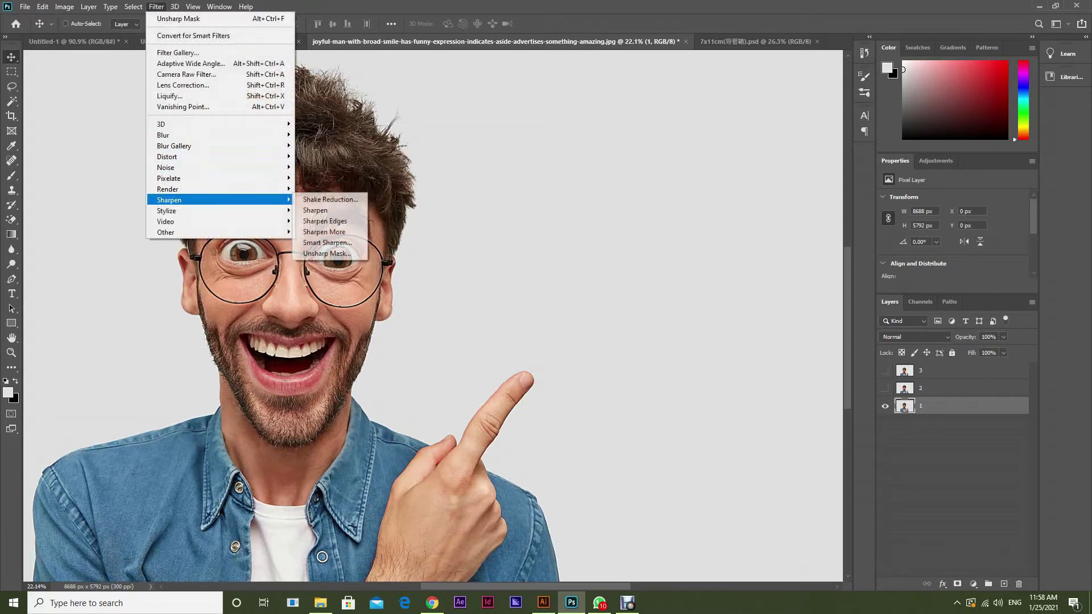
pyautogui.press('Down')
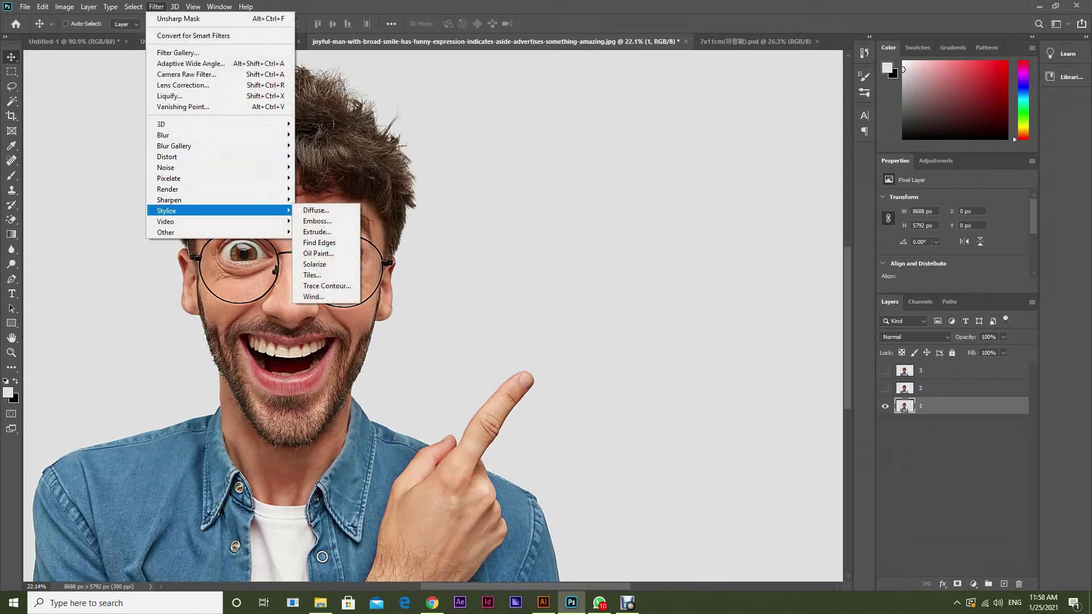
pyautogui.press('Right')
pyautogui.press('Down')
pyautogui.press('Down')
pyautogui.press('Down')
pyautogui.press('Down')
pyautogui.press('Return')
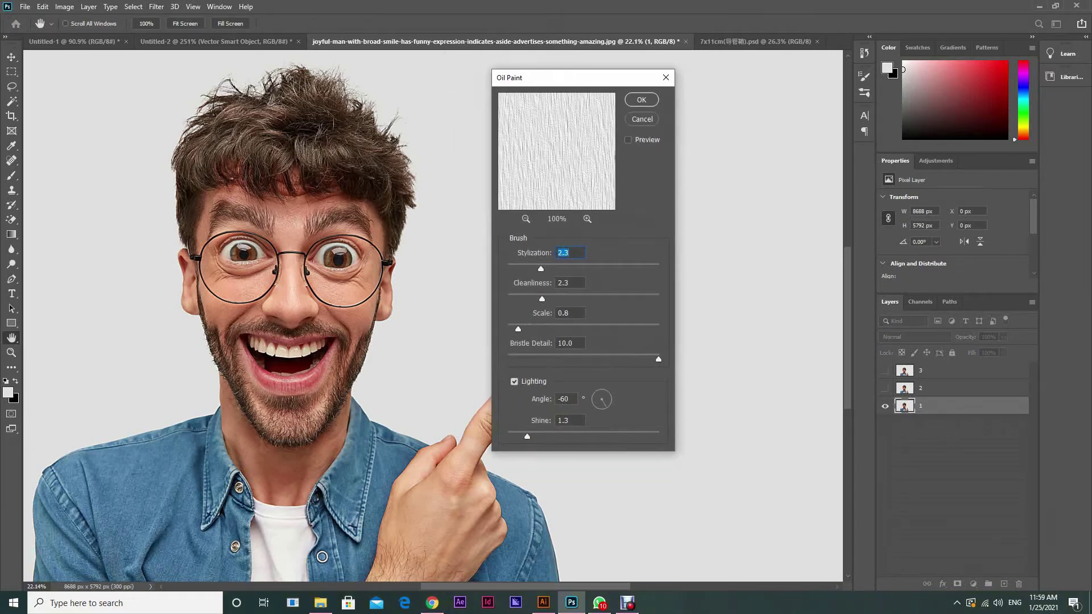
# Set the Oil Paint shine to 0, lower the bristle detail, and set stylization to 5.4 and cleanliness to 5.3
pyautogui.moveTo(527, 436); pyautogui.dragTo(505, 437)
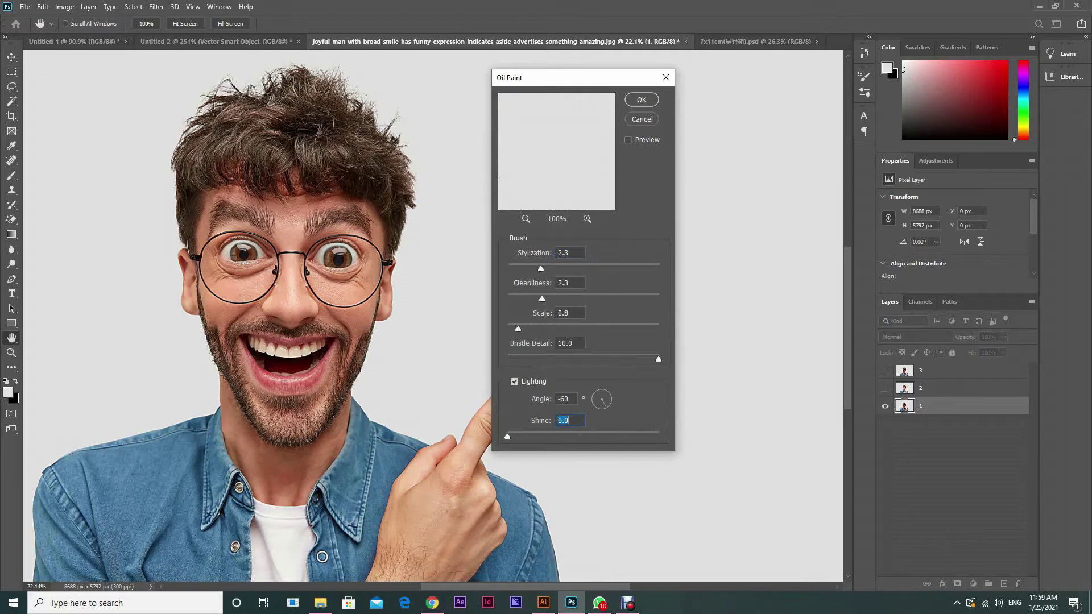
pyautogui.click(519, 359)
pyautogui.moveTo(541, 268); pyautogui.dragTo(588, 298)
pyautogui.press('Tab')
# Adjust the Oil Paint brush scale and set the bristle detail to 1.5
pyautogui.moveTo(518, 329); pyautogui.dragTo(530, 329)
pyautogui.press('Down')
pyautogui.press('Down')
pyautogui.press('Down')
pyautogui.press('Down')
pyautogui.press('Tab')
pyautogui.press('Up')
pyautogui.press('Up')
pyautogui.press('Up')
pyautogui.press('Up')
pyautogui.press('Up')
pyautogui.press('Up')
pyautogui.press('Up')
# Set the Oil Paint scale to 1.6 and apply the filter to layer 1
pyautogui.hotkey('shift', 'Tab')
pyautogui.press('Up')
pyautogui.press('Up')
pyautogui.press('Up')
pyautogui.press('Up')
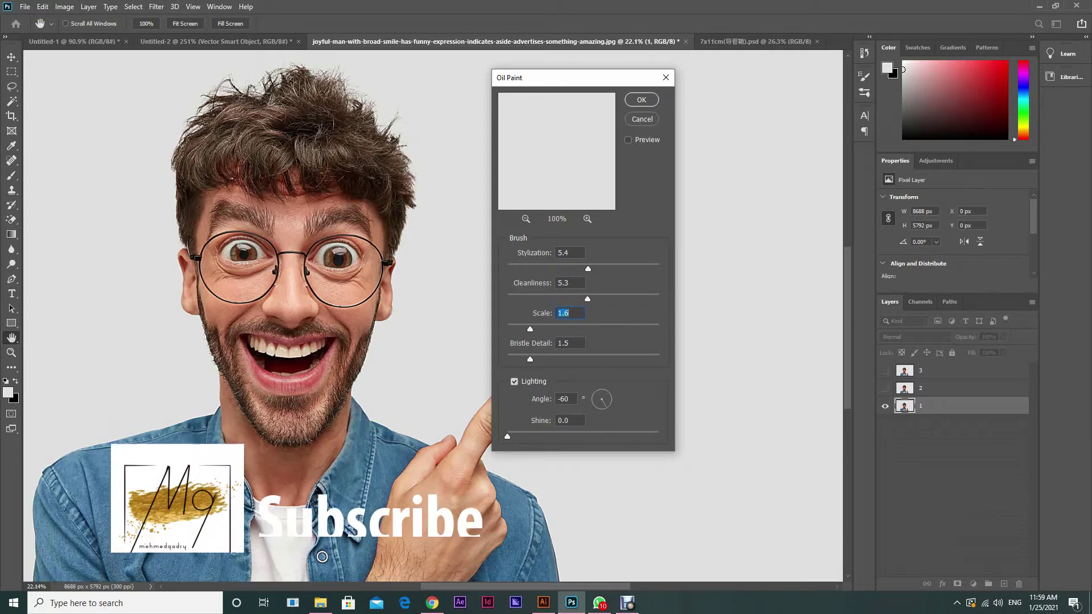
pyautogui.press('Escape')
pyautogui.press('v')
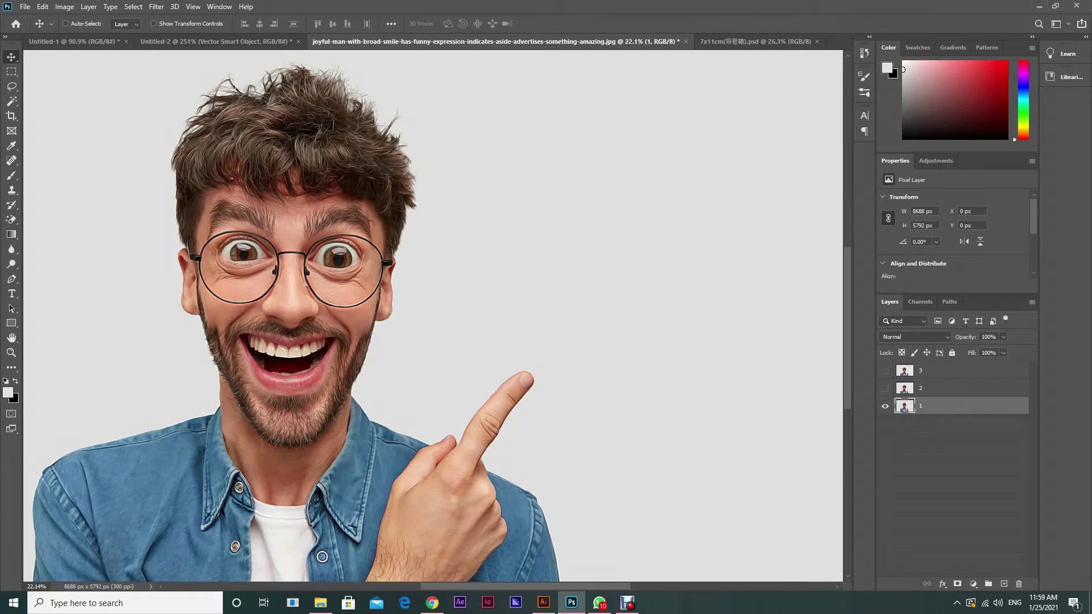
# Show layer 2 above layer 1 and compare the two layers by toggling their visibility, leaving both shown
pyautogui.press('ctrl')
pyautogui.click(66, 23)
pyautogui.click(885, 389)
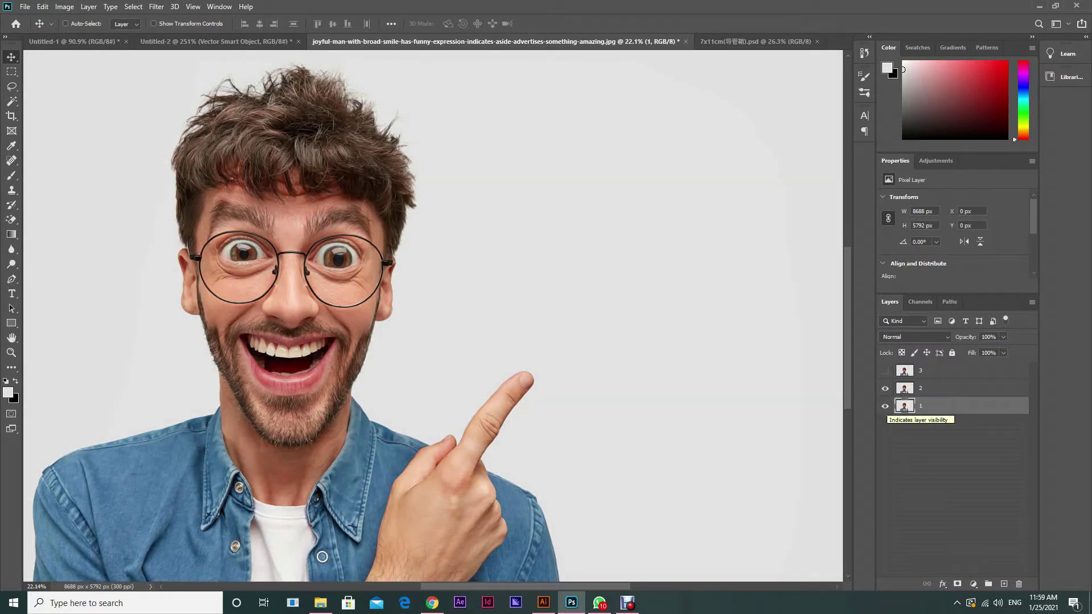
pyautogui.click(885, 406)
pyautogui.click(885, 406)
pyautogui.click(885, 388)
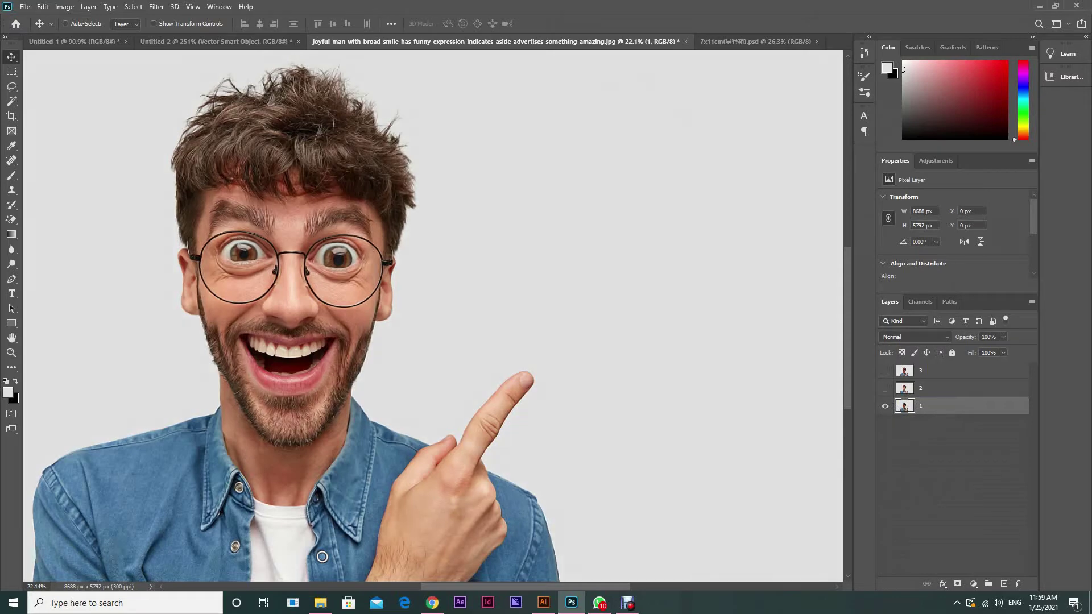
pyautogui.click(885, 388)
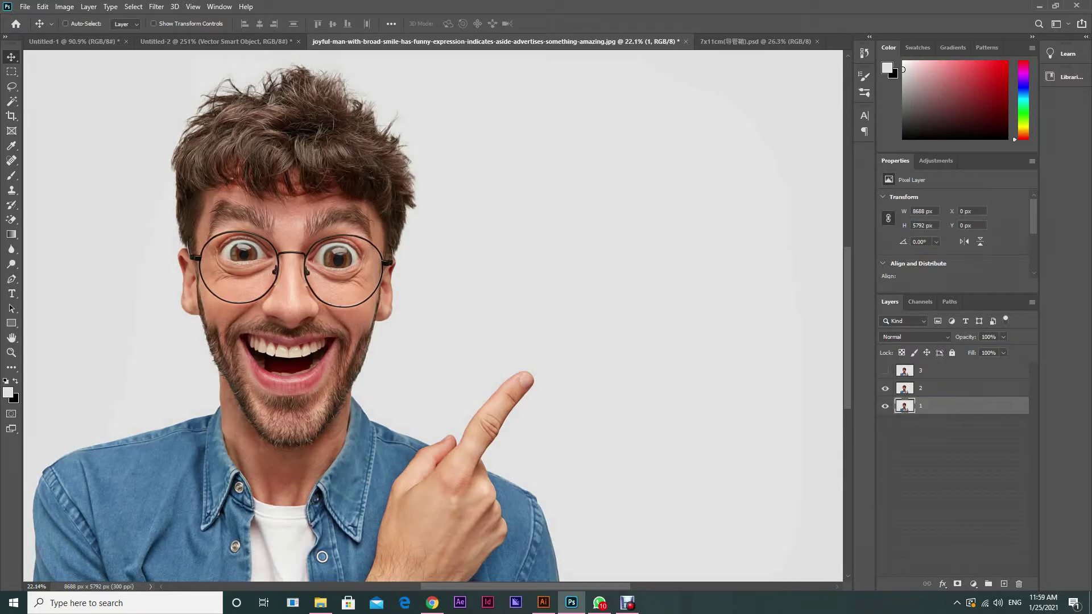
# Apply the Palette Knife filter to layer 2 with stroke size 30, stroke detail 2 and softness 7
pyautogui.click(955, 389)
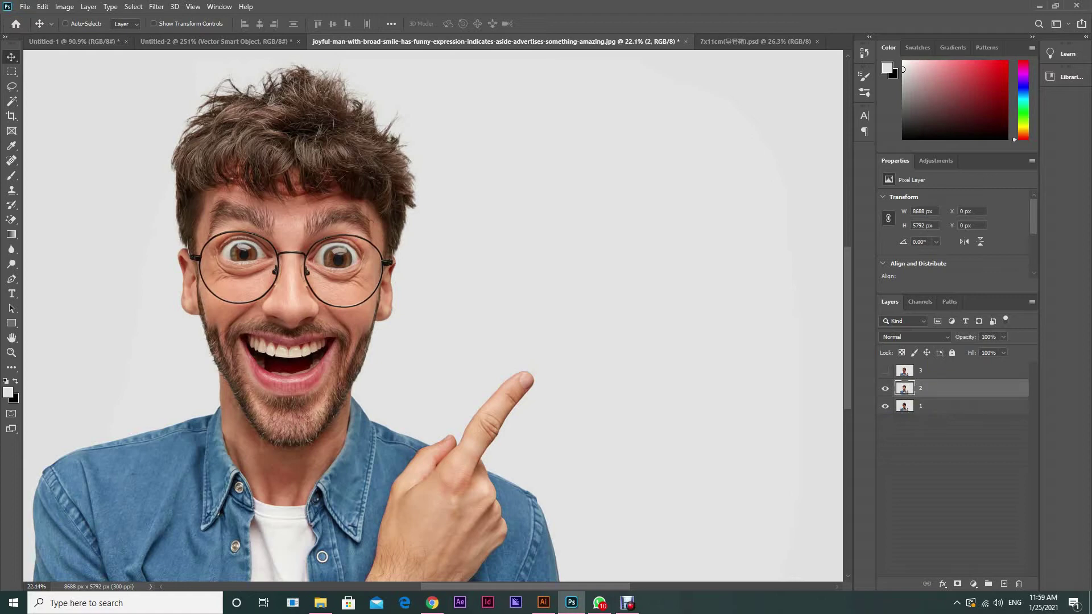
pyautogui.hotkey('alt', 't')
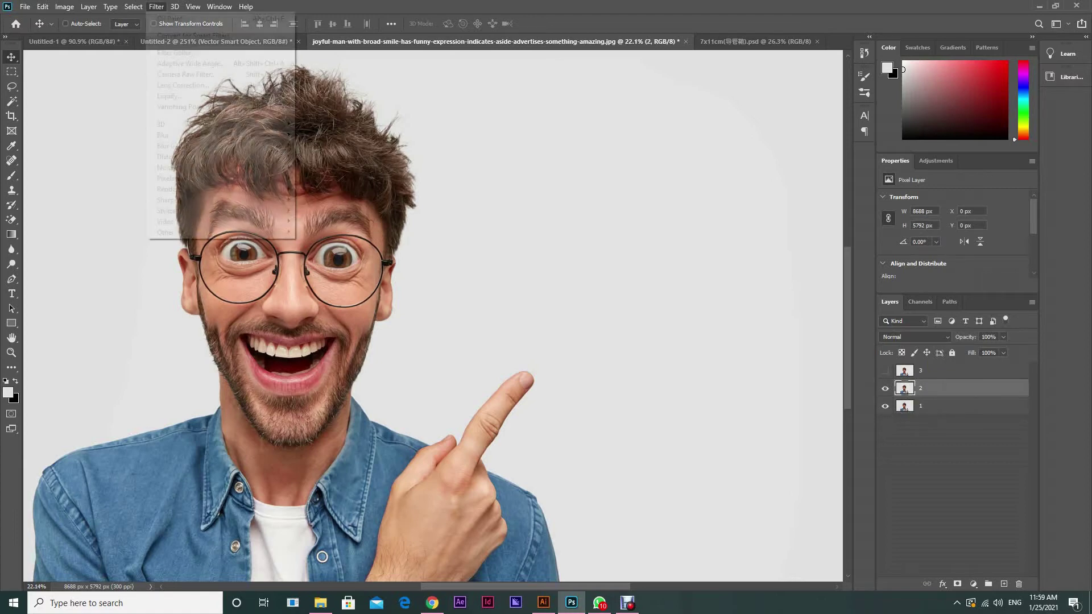
pyautogui.click(185, 53)
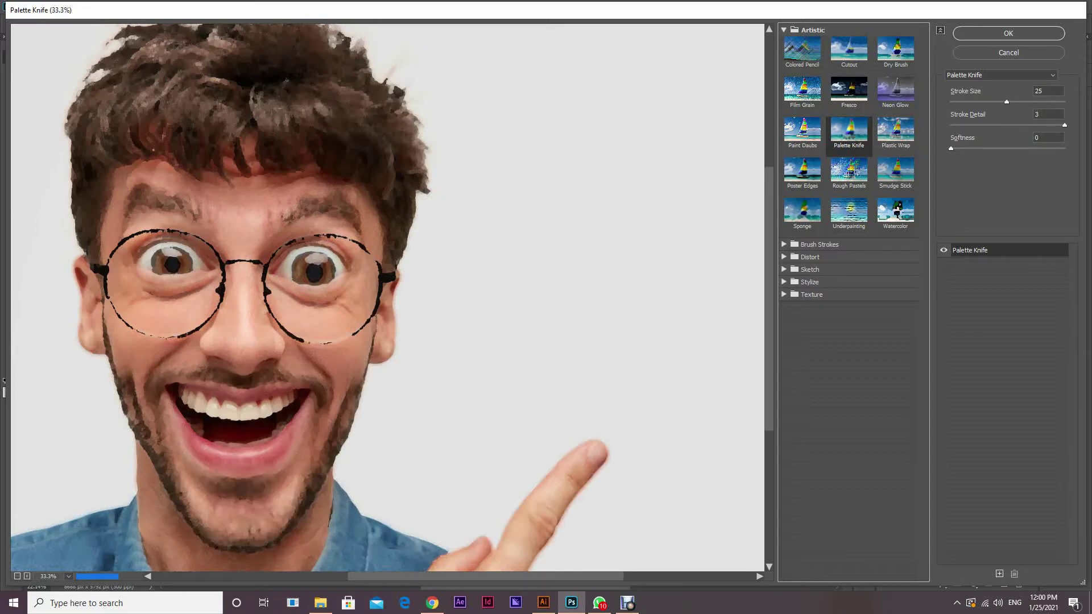
pyautogui.moveTo(1064, 125); pyautogui.dragTo(1017, 125)
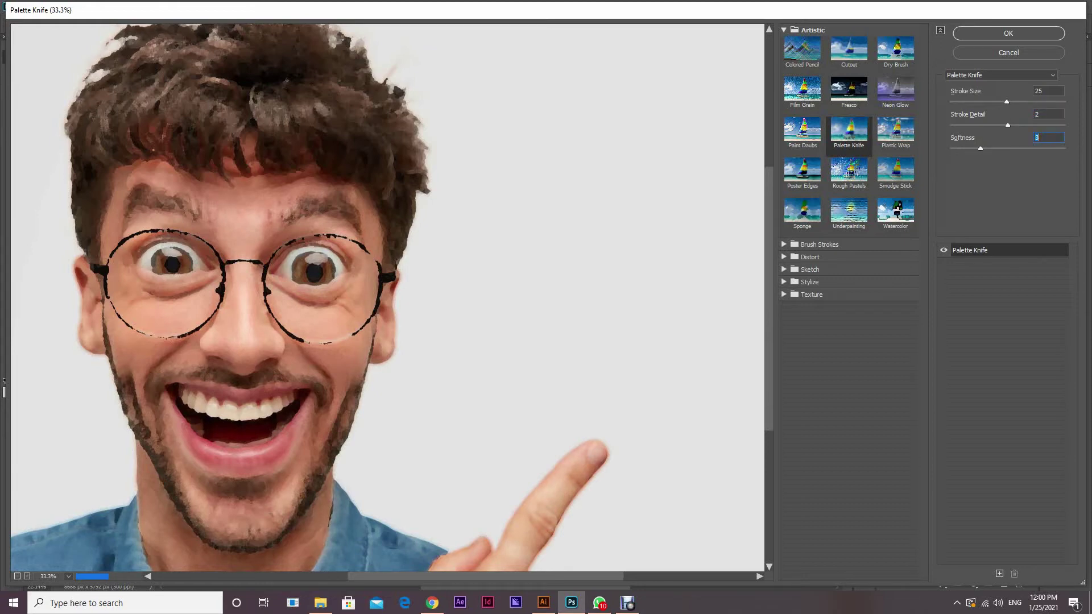
pyautogui.moveTo(982, 148); pyautogui.dragTo(991, 148)
pyautogui.moveTo(1007, 103); pyautogui.dragTo(1018, 102)
pyautogui.moveTo(985, 149); pyautogui.dragTo(1030, 148)
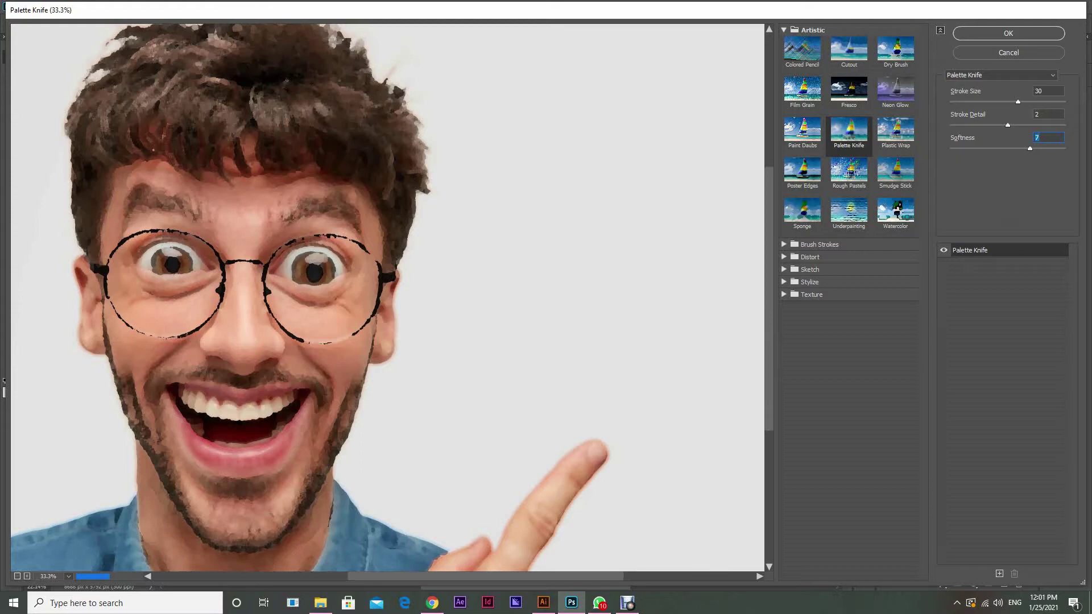
pyautogui.hotkey('shift', 'Tab')
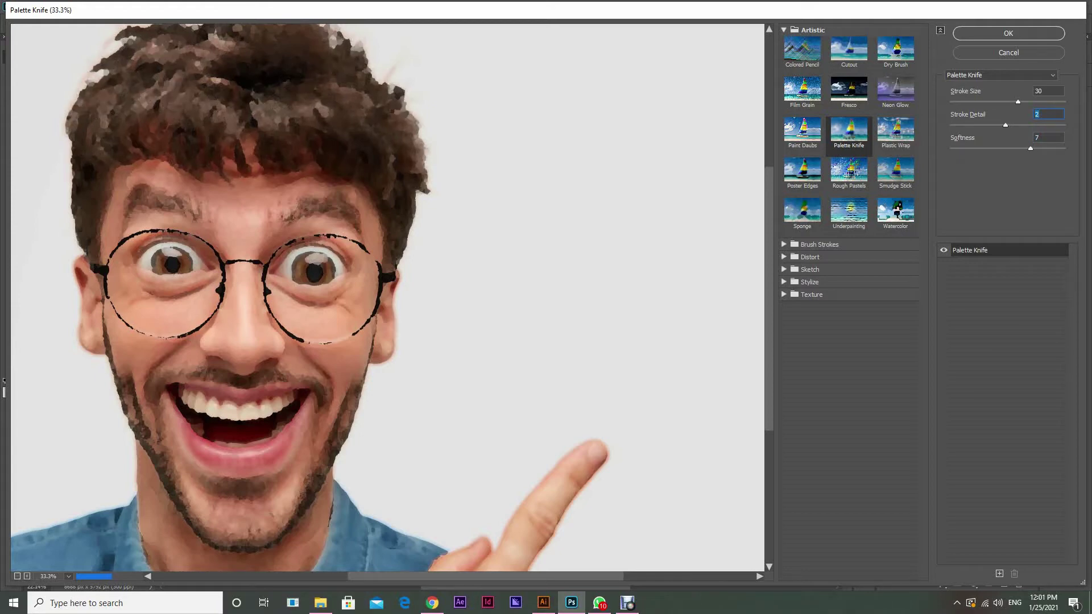
pyautogui.press('Return')
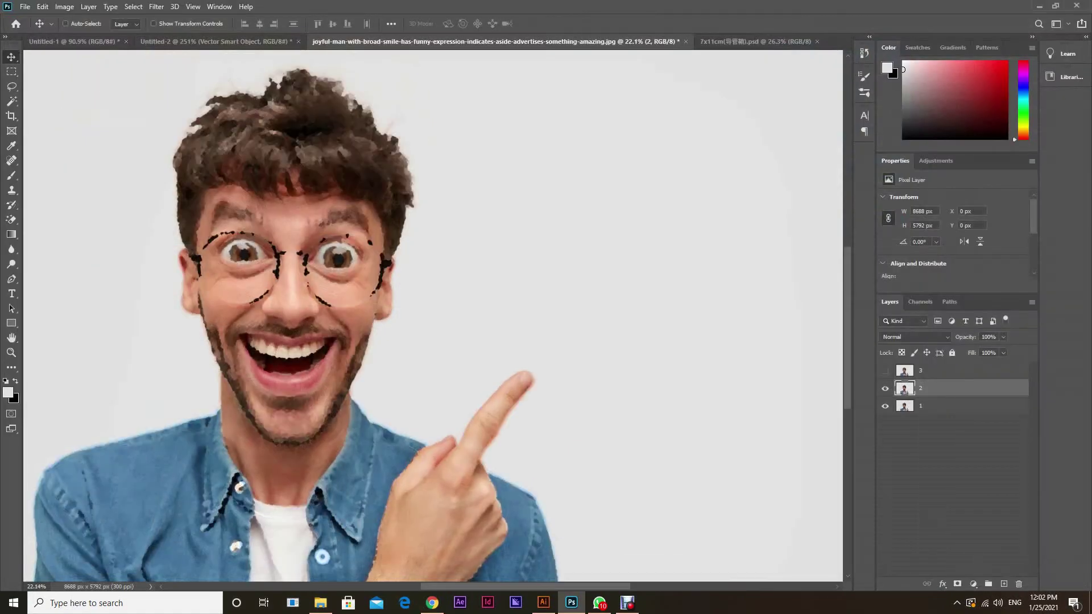
# Set layer 2's blend mode to Divide and lower its opacity to 35%
pyautogui.click(915, 337)
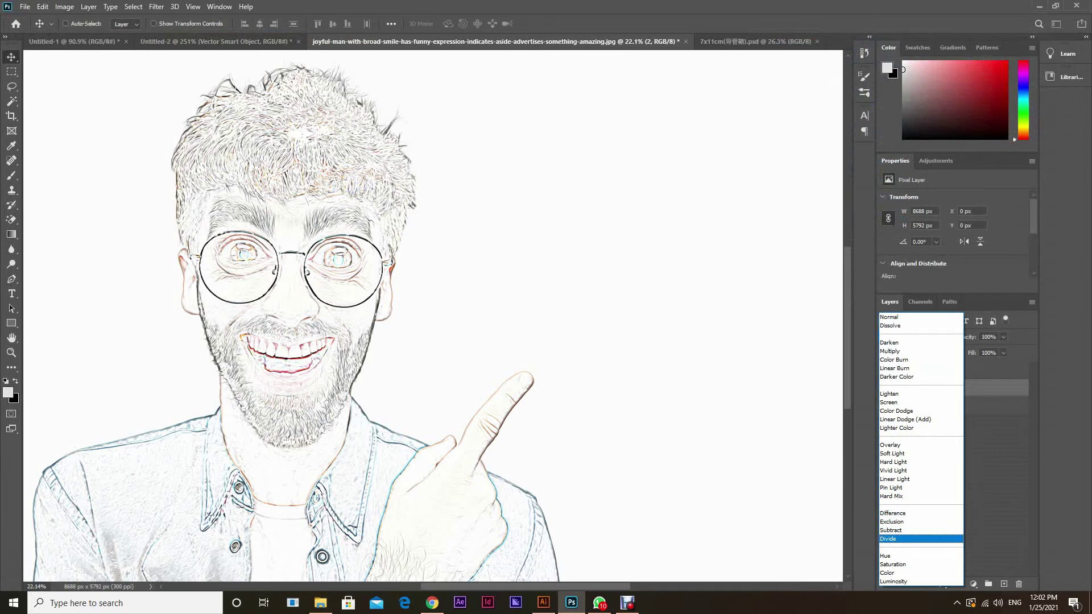
pyautogui.click(915, 538)
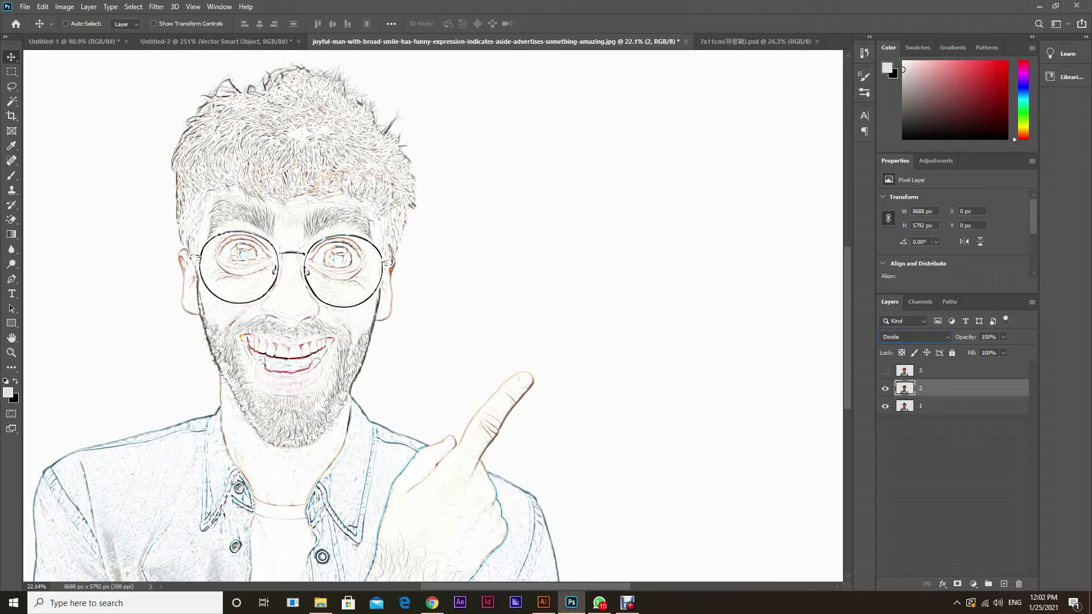
pyautogui.click(1003, 337)
pyautogui.moveTo(1006, 351); pyautogui.dragTo(966, 350)
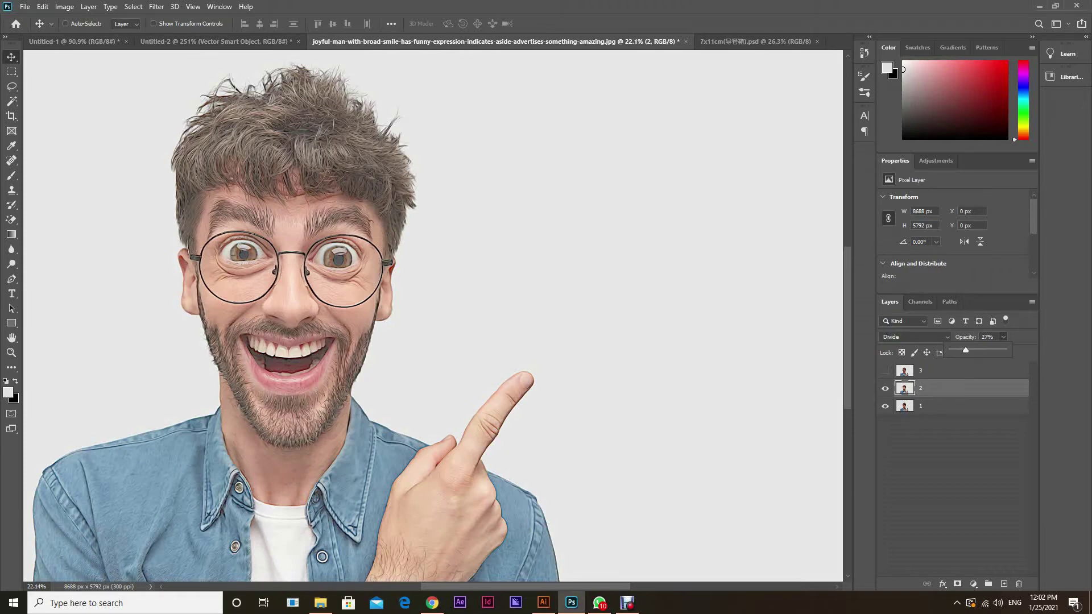
pyautogui.moveTo(966, 349); pyautogui.dragTo(955, 349)
pyautogui.moveTo(951, 349); pyautogui.dragTo(969, 350)
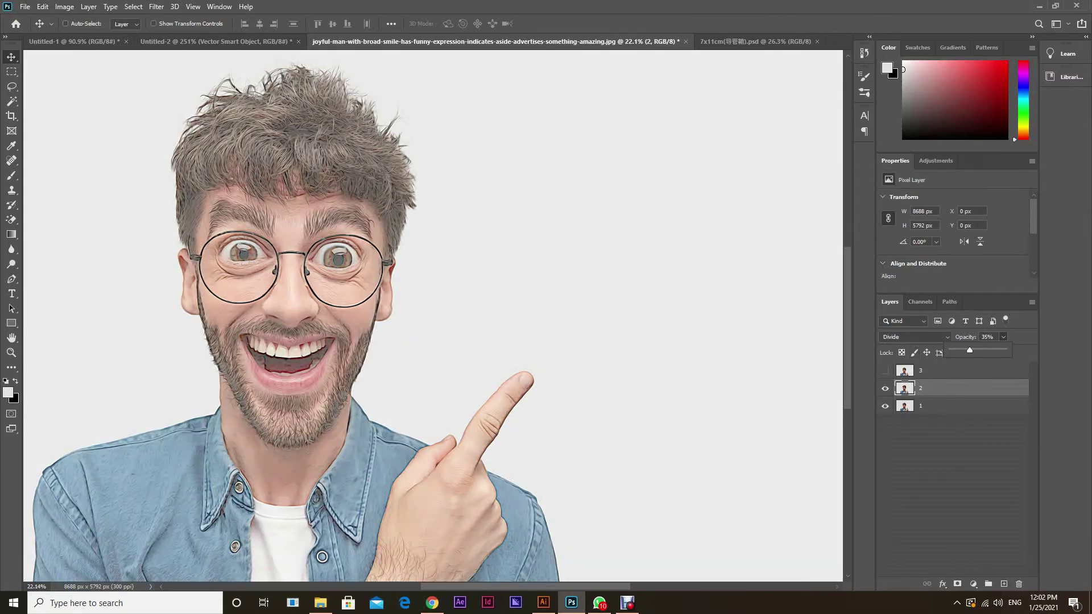
pyautogui.click(939, 477)
pyautogui.click(938, 478)
# Show layer 3 and choose the Poster Edges filter for it in the Filter Gallery
pyautogui.click(884, 371)
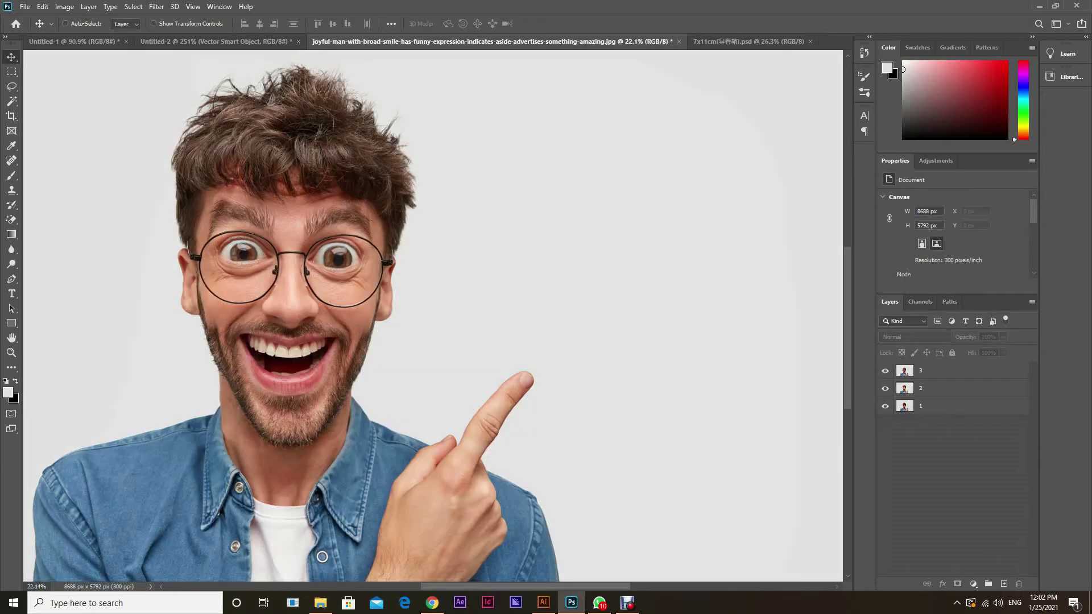
pyautogui.click(944, 371)
pyautogui.click(156, 6)
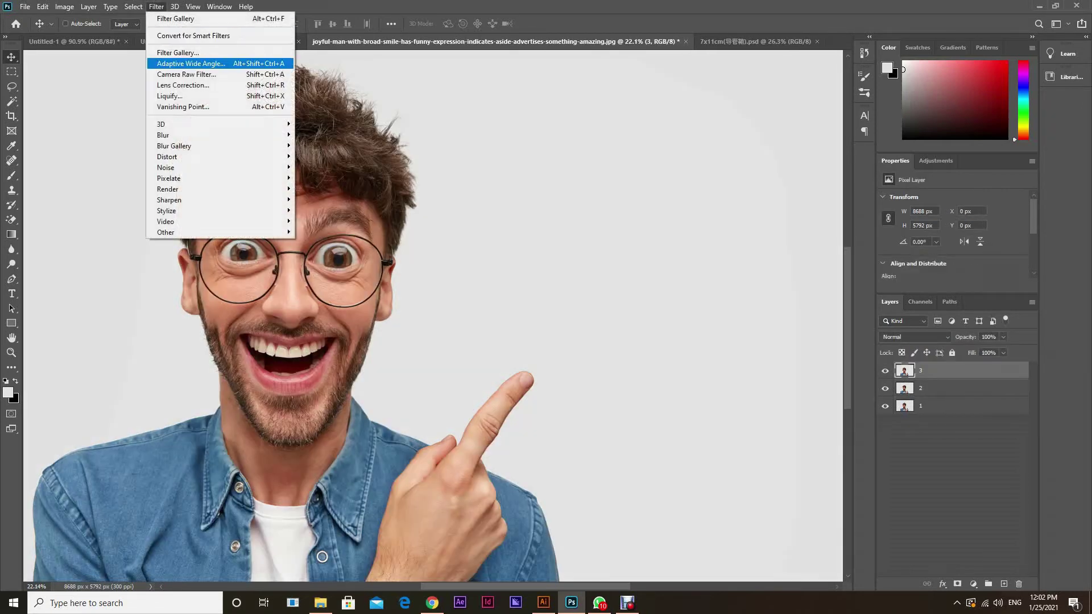
pyautogui.click(156, 7)
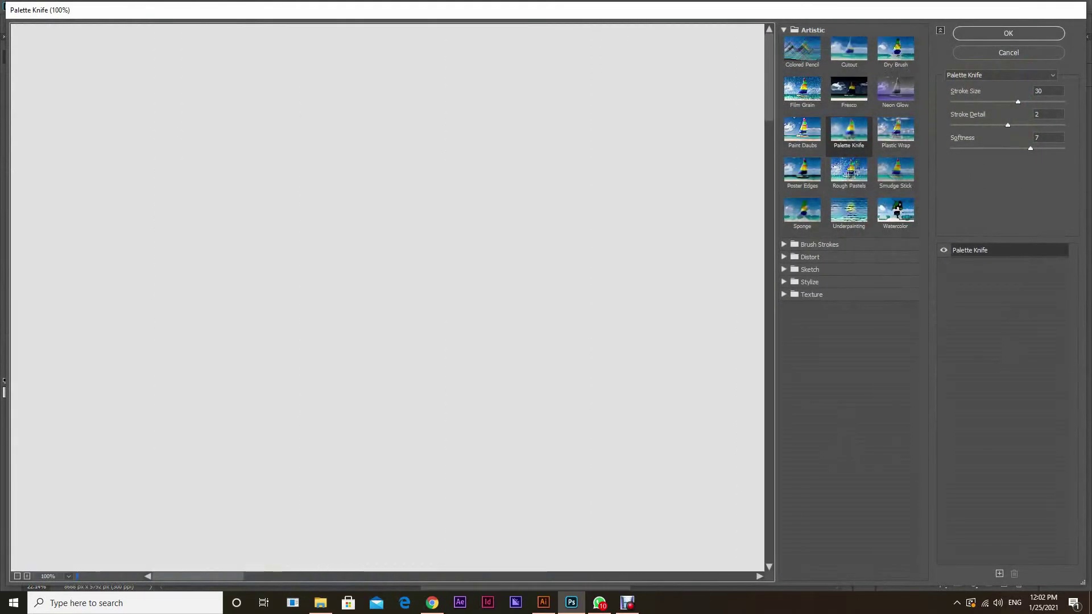
pyautogui.click(68, 577)
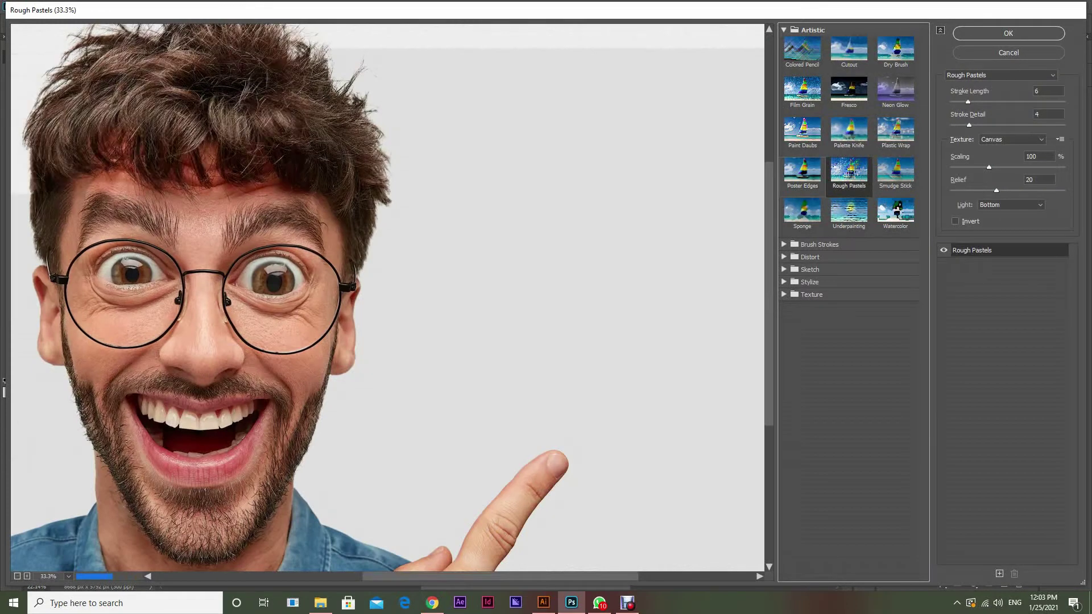
pyautogui.click(802, 174)
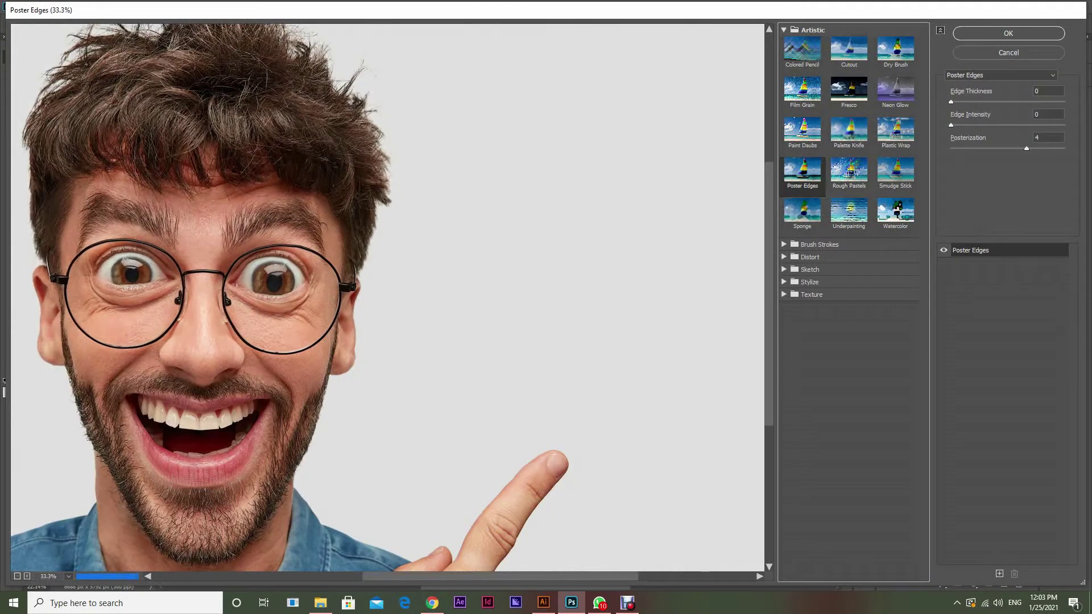
# Apply Poster Edges with edge thickness 6 and edge intensity 7, and set layer 3's blend mode to Soft Light
pyautogui.click(995, 103)
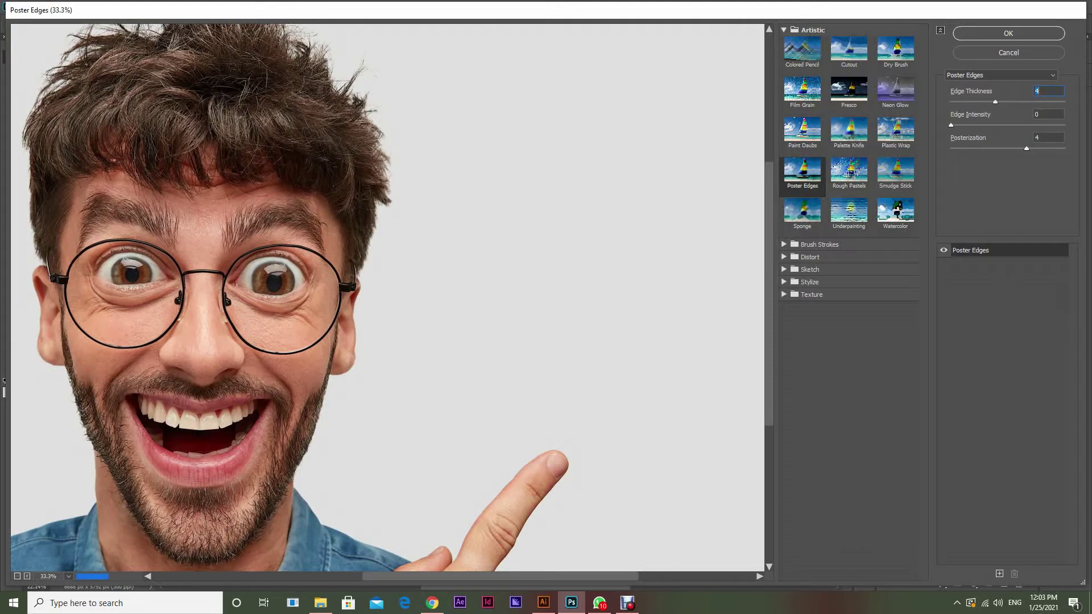
pyautogui.click(1036, 125)
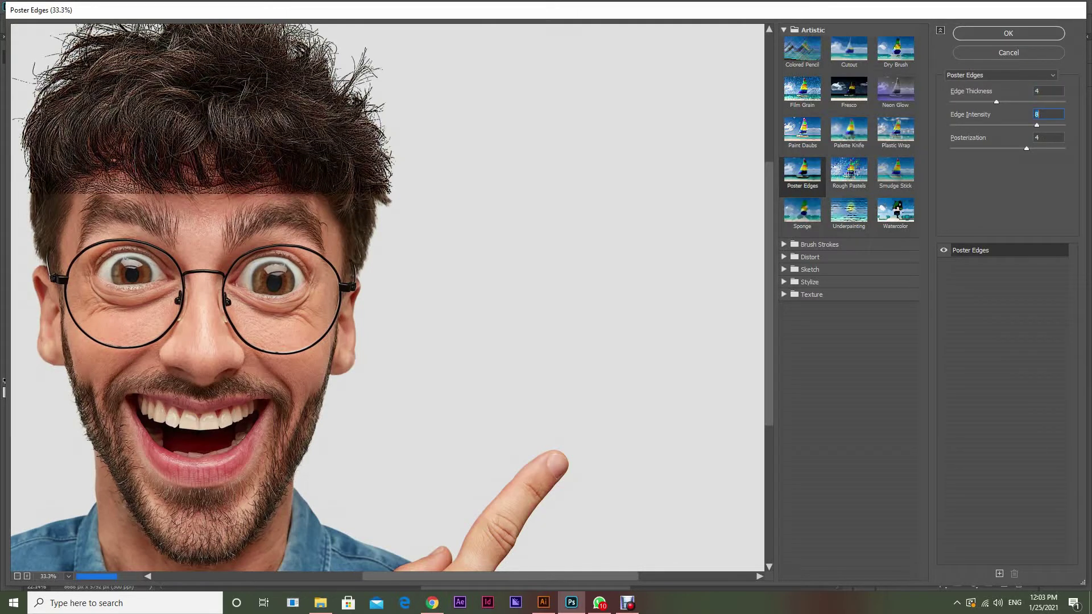
pyautogui.press('Down')
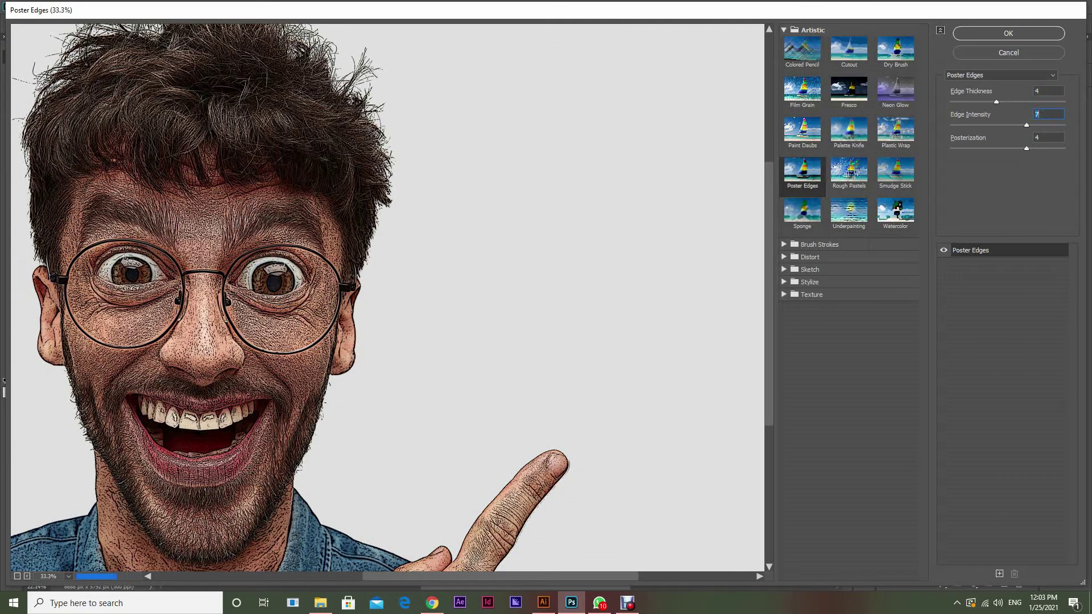
pyautogui.hotkey('shift', 'Tab')
pyautogui.press('Up')
pyautogui.press('Up')
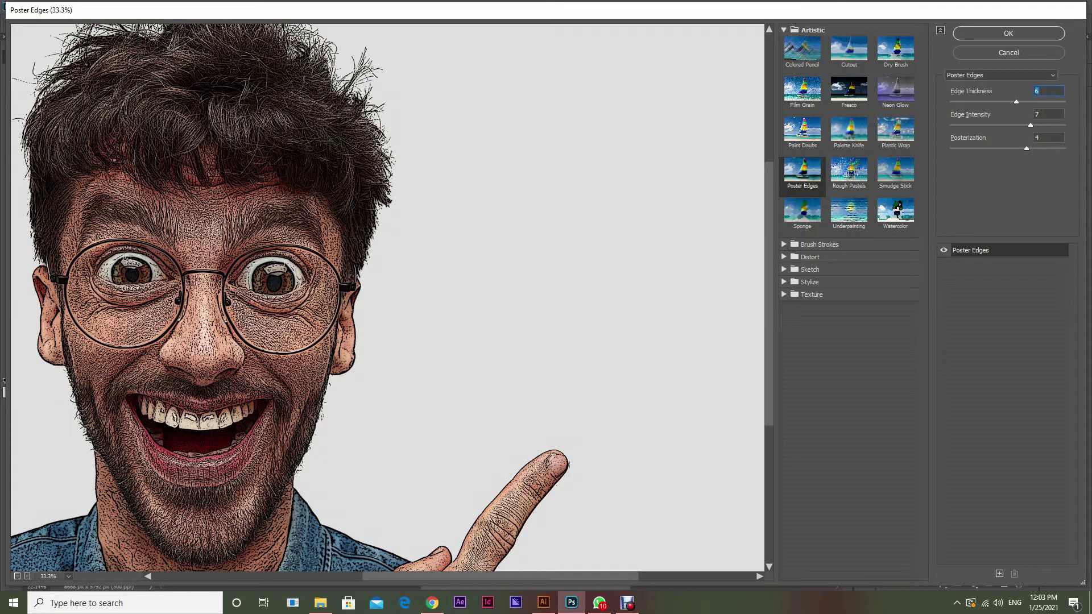
pyautogui.moveTo(1031, 125); pyautogui.dragTo(1027, 125)
pyautogui.press('Return')
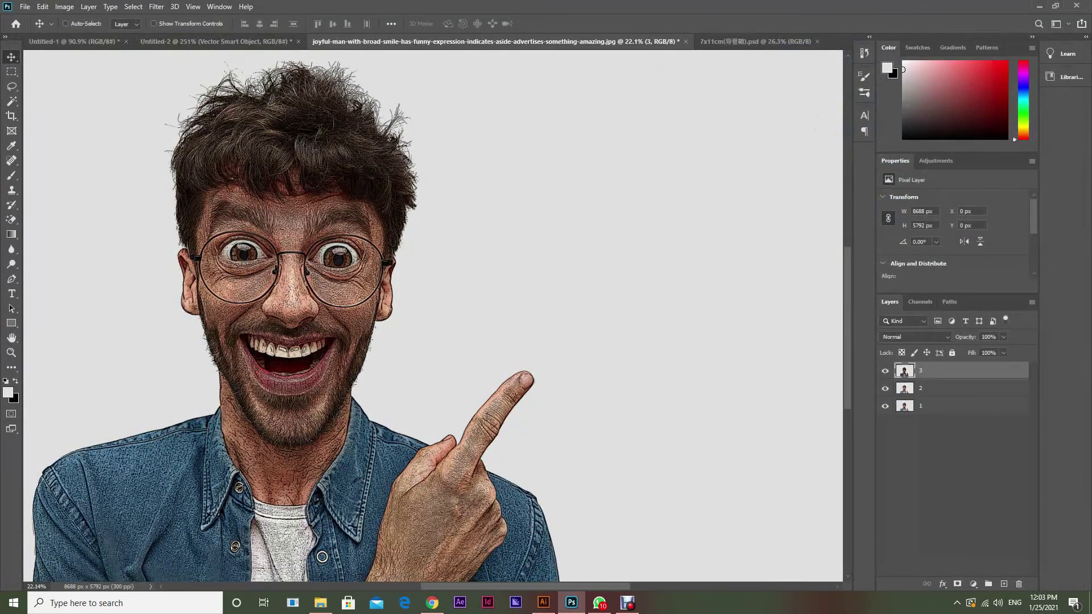
pyautogui.click(915, 338)
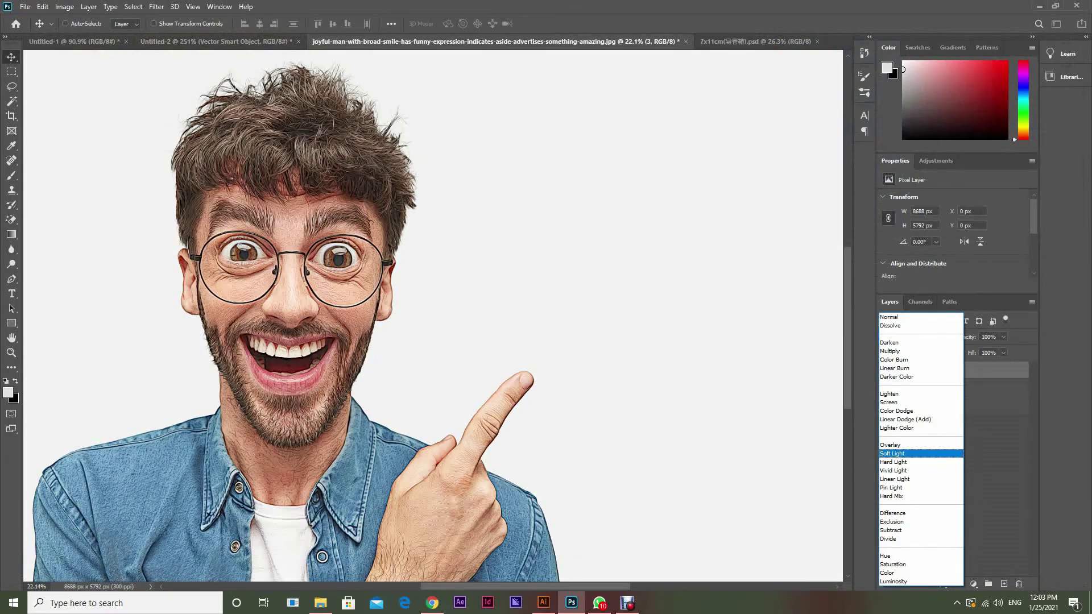
pyautogui.press('Return')
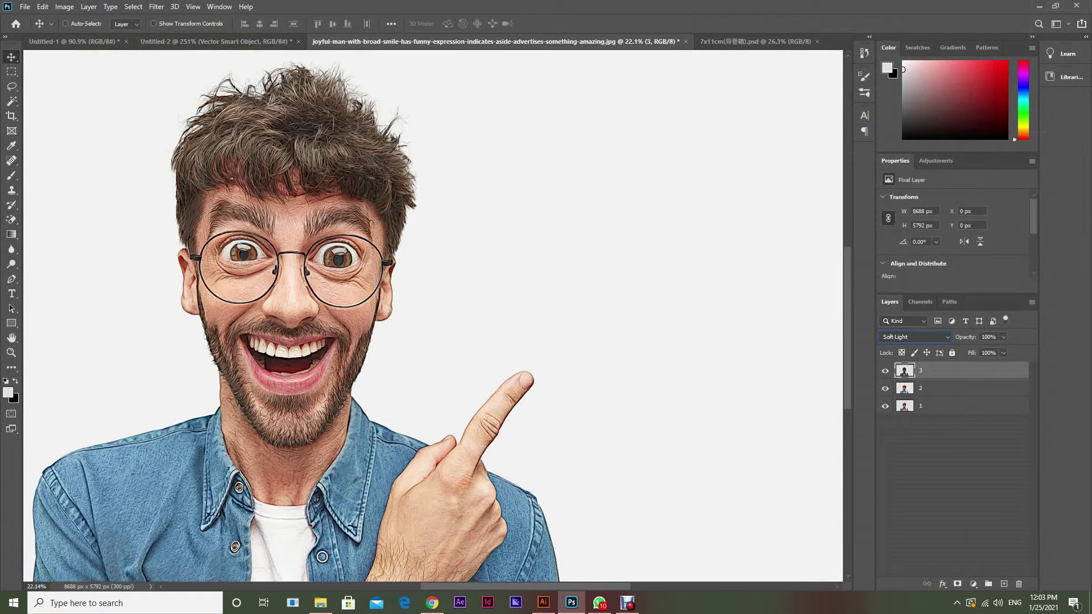
# Using the Smudge tool with a 125 px brush, smooth the skin of the man's right cheek and under-eye area on layer 3
pyautogui.click(11, 264)
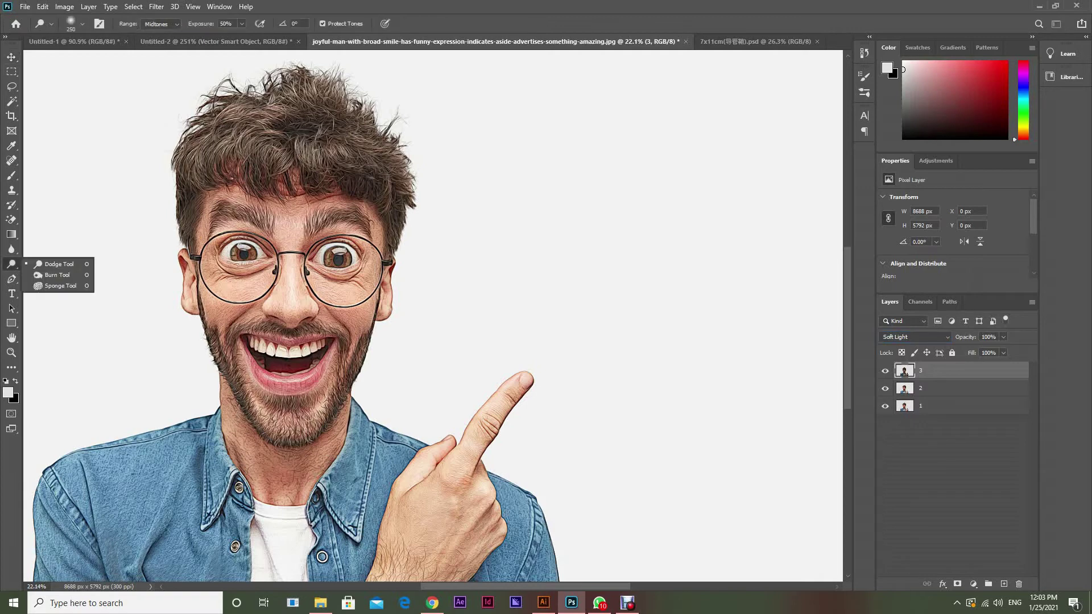
pyautogui.rightClick(11, 249)
pyautogui.click(60, 271)
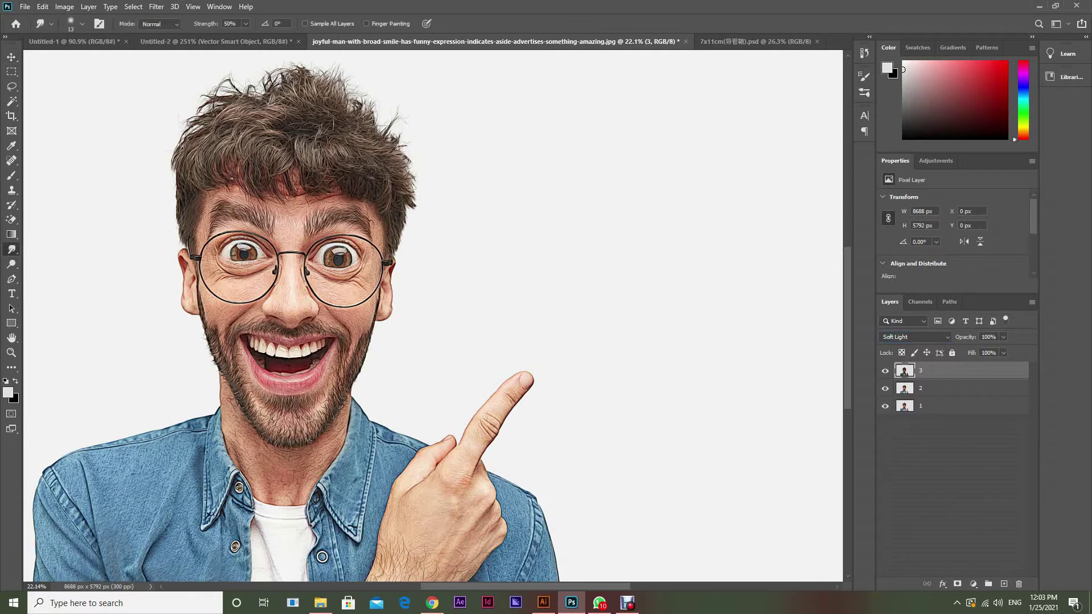
pyautogui.press('[')
pyautogui.press('[')
pyautogui.scroll(5, 223, 289)
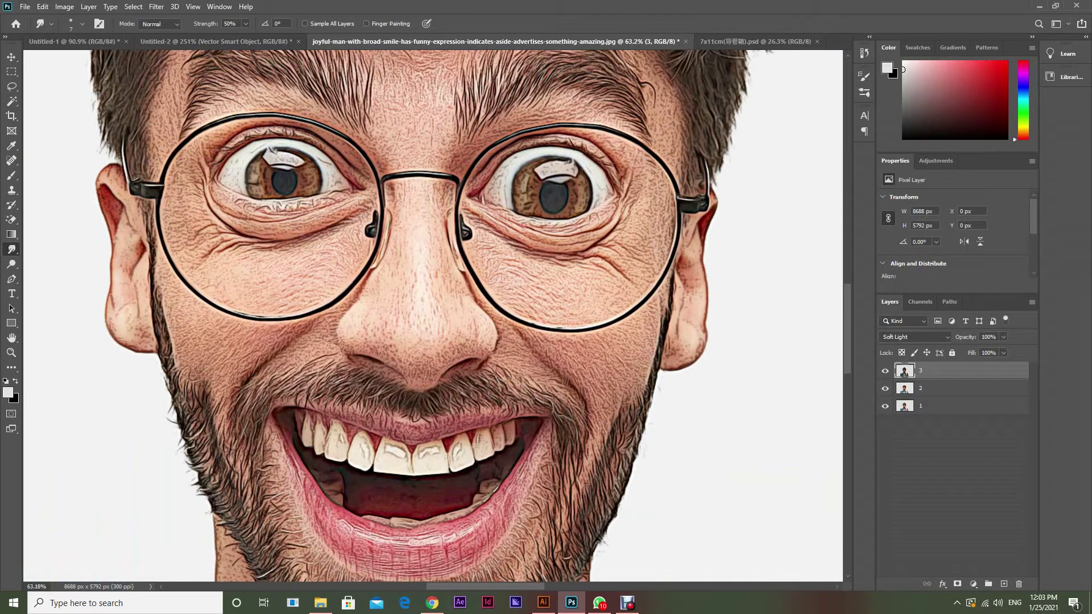
pyautogui.press(']')
pyautogui.press(']')
pyautogui.press(']')
pyautogui.press(']')
pyautogui.press(']')
pyautogui.hotkey('ctrl', 'z')
pyautogui.hotkey('ctrl', 'z')
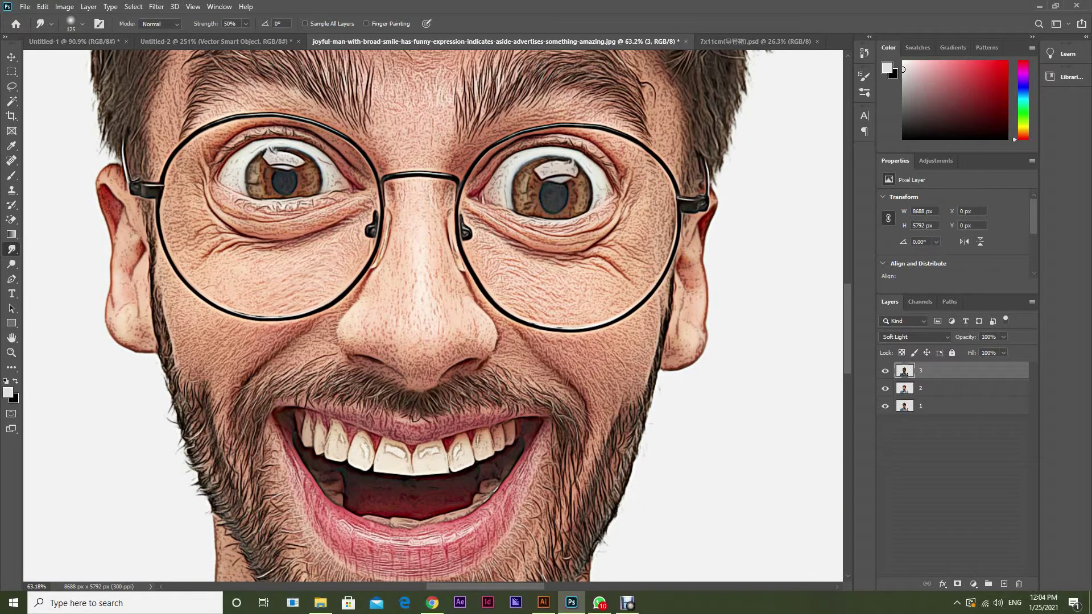
pyautogui.moveTo(361, 231)
pyautogui.mouseDown()
pyautogui.moveTo(216, 253)
pyautogui.moveTo(205, 284)
pyautogui.moveTo(307, 293)
pyautogui.moveTo(291, 325)
pyautogui.moveTo(327, 319)
pyautogui.moveTo(284, 364)
pyautogui.moveTo(239, 378)
pyautogui.moveTo(219, 359)
pyautogui.moveTo(239, 333)
pyautogui.moveTo(176, 318)
pyautogui.moveTo(194, 171)
pyautogui.moveTo(239, 122)
pyautogui.moveTo(335, 148)
pyautogui.moveTo(367, 204)
pyautogui.mouseUp()
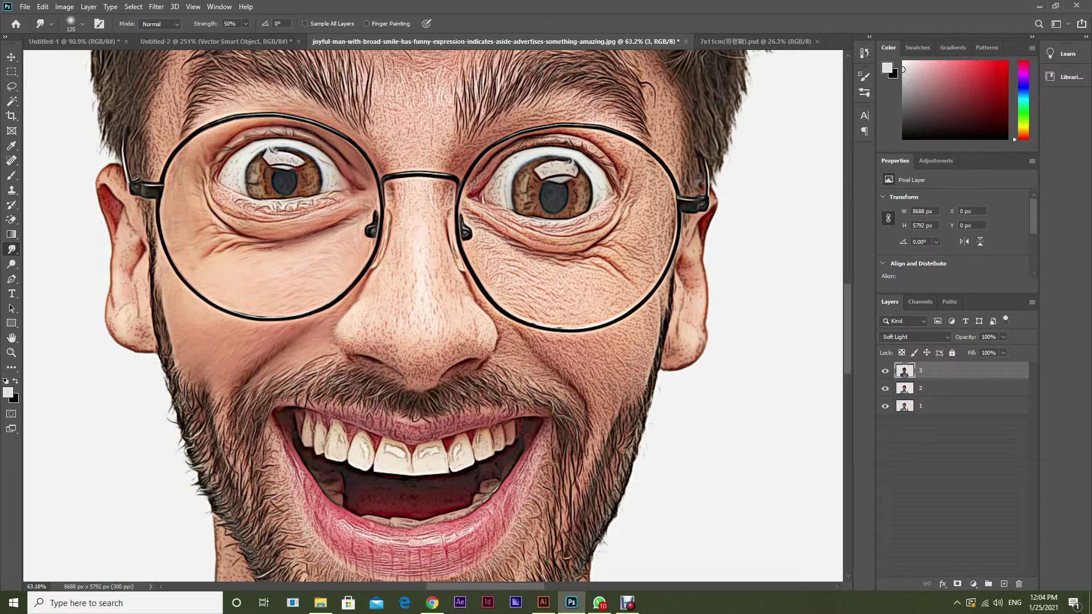
# Smudge the skin under the man's left eye and down his left cheek until the texture is smooth
pyautogui.moveTo(464, 222)
pyautogui.mouseDown()
pyautogui.moveTo(503, 241)
pyautogui.moveTo(602, 256)
pyautogui.moveTo(643, 170)
pyautogui.moveTo(674, 228)
pyautogui.mouseUp()
pyautogui.moveTo(659, 268)
pyautogui.mouseDown()
pyautogui.moveTo(563, 302)
pyautogui.moveTo(511, 278)
pyautogui.moveTo(506, 324)
pyautogui.moveTo(600, 407)
pyautogui.mouseUp()
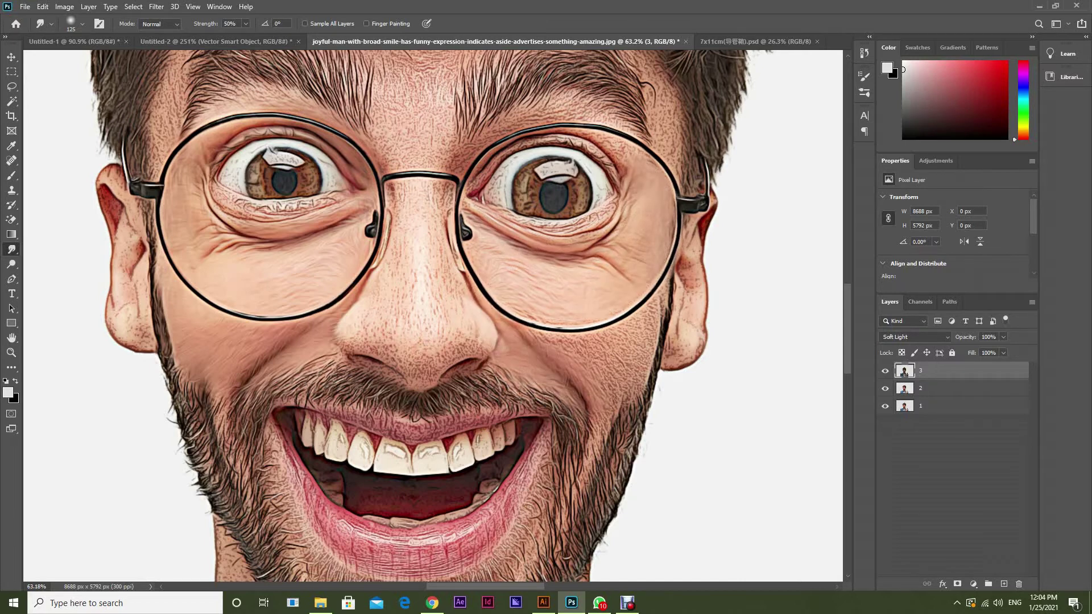
pyautogui.moveTo(569, 347); pyautogui.dragTo(617, 426)
pyautogui.moveTo(606, 313); pyautogui.dragTo(648, 370)
pyautogui.moveTo(659, 302); pyautogui.dragTo(613, 401)
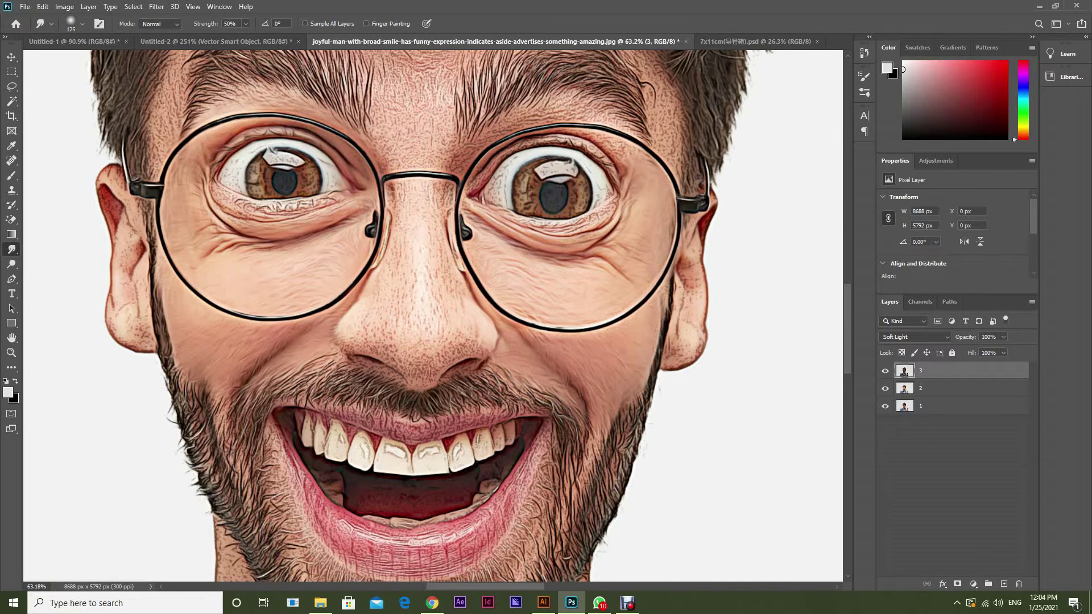
# Smudge along the bridge, sides and tip of the nose to smooth its skin texture
pyautogui.moveTo(435, 190)
pyautogui.mouseDown()
pyautogui.moveTo(442, 253)
pyautogui.moveTo(467, 301)
pyautogui.mouseUp()
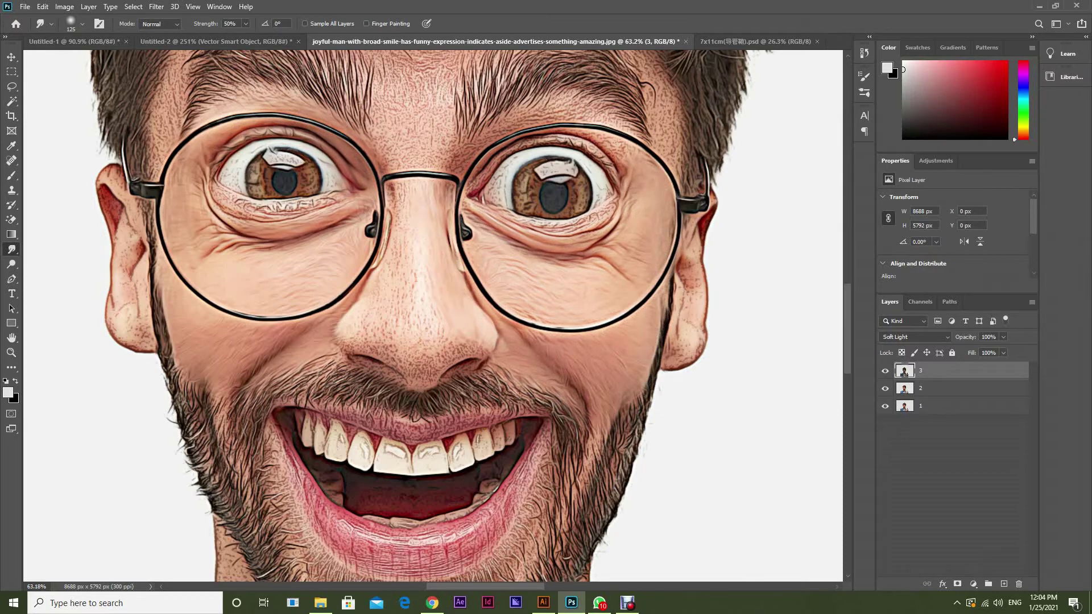
pyautogui.moveTo(397, 188); pyautogui.dragTo(346, 346)
pyautogui.moveTo(419, 329)
pyautogui.mouseDown()
pyautogui.moveTo(422, 370)
pyautogui.moveTo(399, 368)
pyautogui.mouseUp()
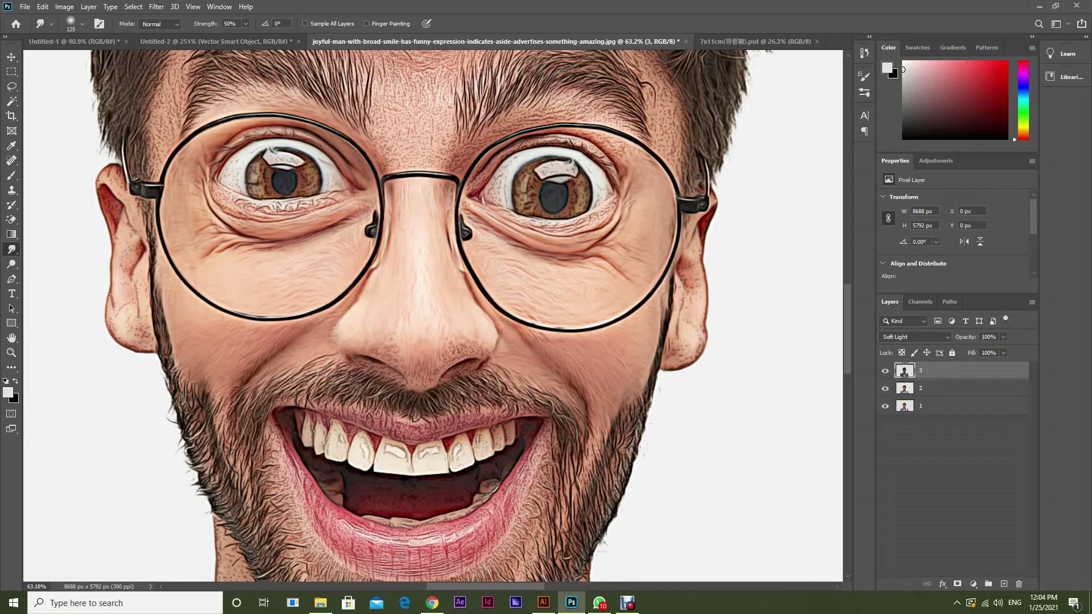
pyautogui.moveTo(464, 347); pyautogui.dragTo(443, 374)
# Smudge the skin between the eyebrows, across the forehead and at the temples to smooth it
pyautogui.scroll(3, 432, 315)
pyautogui.moveTo(437, 291)
pyautogui.mouseDown()
pyautogui.moveTo(425, 185)
pyautogui.moveTo(388, 242)
pyautogui.moveTo(383, 292)
pyautogui.mouseUp()
pyautogui.moveTo(472, 276)
pyautogui.mouseDown()
pyautogui.moveTo(512, 243)
pyautogui.moveTo(602, 239)
pyautogui.moveTo(628, 253)
pyautogui.mouseUp()
pyautogui.moveTo(672, 285)
pyautogui.mouseDown()
pyautogui.moveTo(631, 179)
pyautogui.moveTo(532, 149)
pyautogui.moveTo(469, 176)
pyautogui.moveTo(438, 131)
pyautogui.mouseUp()
pyautogui.moveTo(375, 170)
pyautogui.mouseDown()
pyautogui.moveTo(313, 142)
pyautogui.moveTo(216, 131)
pyautogui.moveTo(188, 193)
pyautogui.mouseUp()
pyautogui.moveTo(157, 292); pyautogui.dragTo(185, 228)
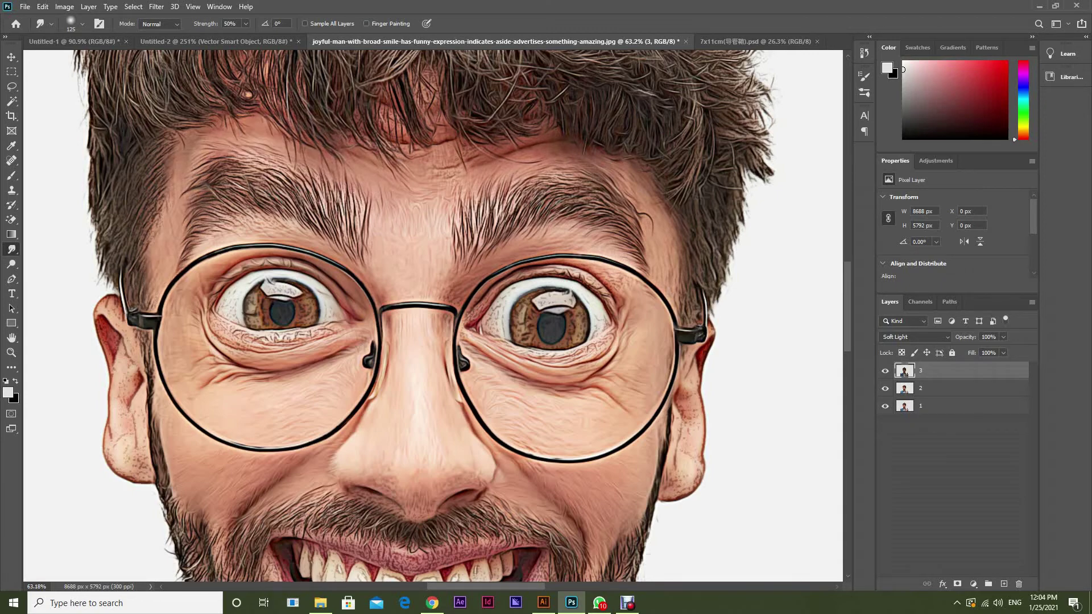
pyautogui.scroll(-10, 260, 213)
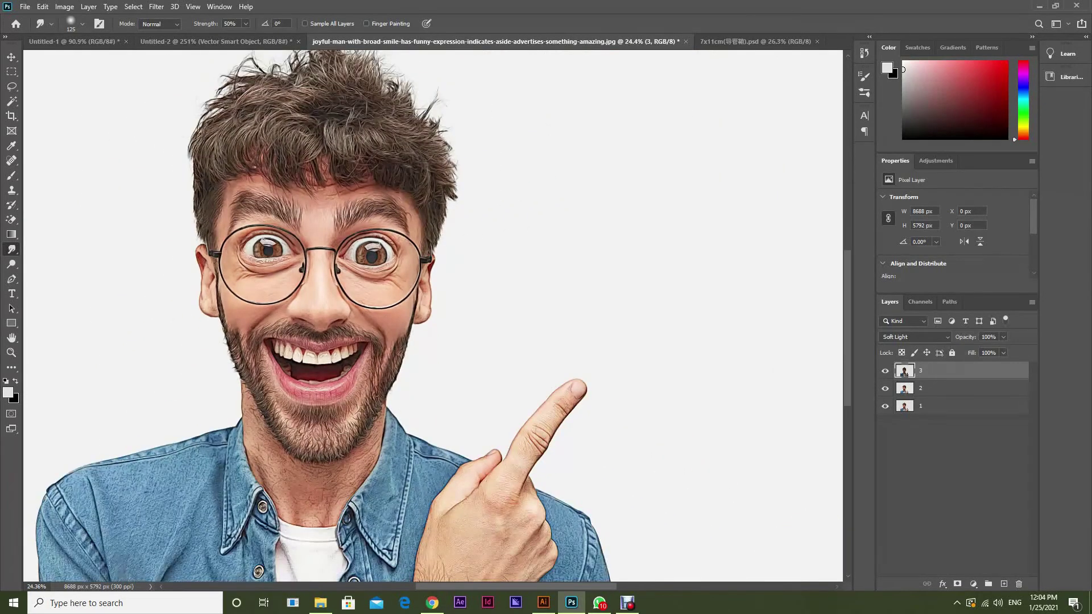
pyautogui.keyDown('alt'); pyautogui.scroll(-1, 253, 273); pyautogui.keyUp('alt')
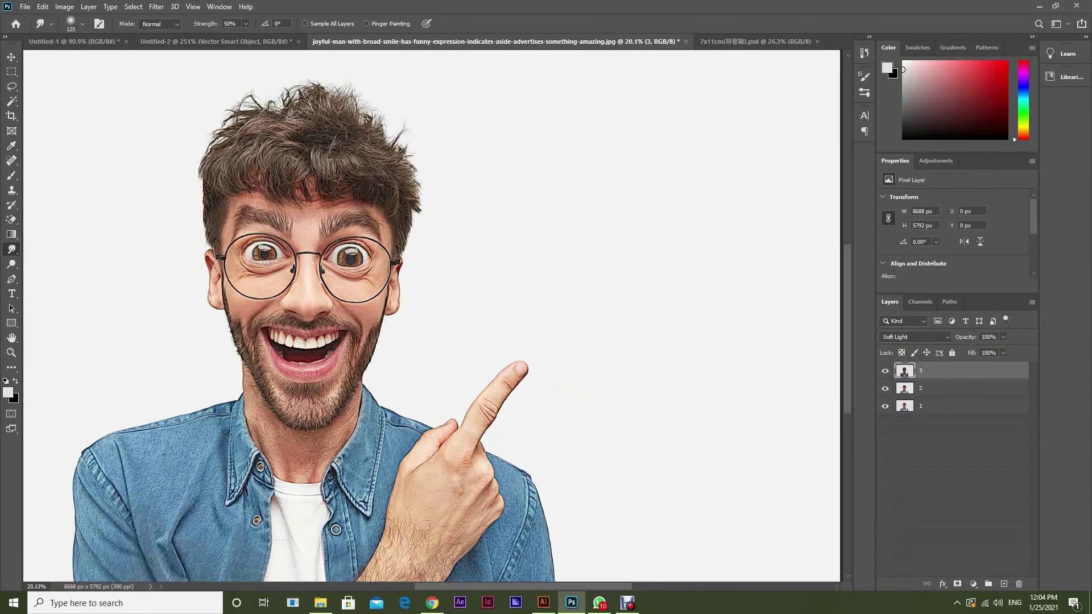
# Try to smooth the skin of the man's neck on layer 3 with Smudge strokes
pyautogui.keyDown('alt'); pyautogui.scroll(3, 281, 455); pyautogui.keyUp('alt')
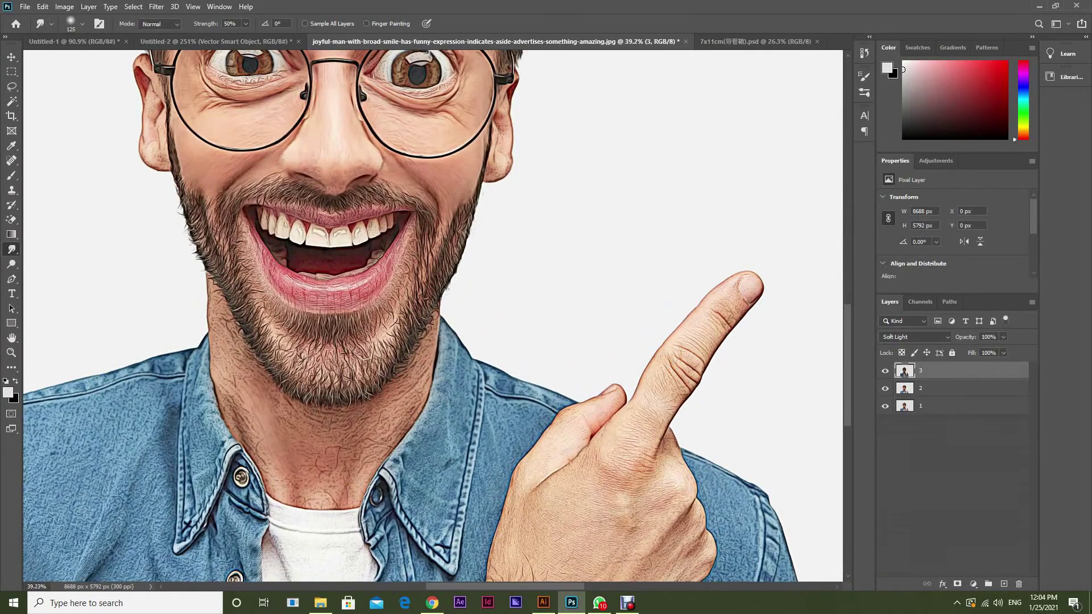
pyautogui.moveTo(226, 396)
pyautogui.mouseDown()
pyautogui.moveTo(287, 494)
pyautogui.moveTo(313, 487)
pyautogui.moveTo(355, 441)
pyautogui.mouseUp()
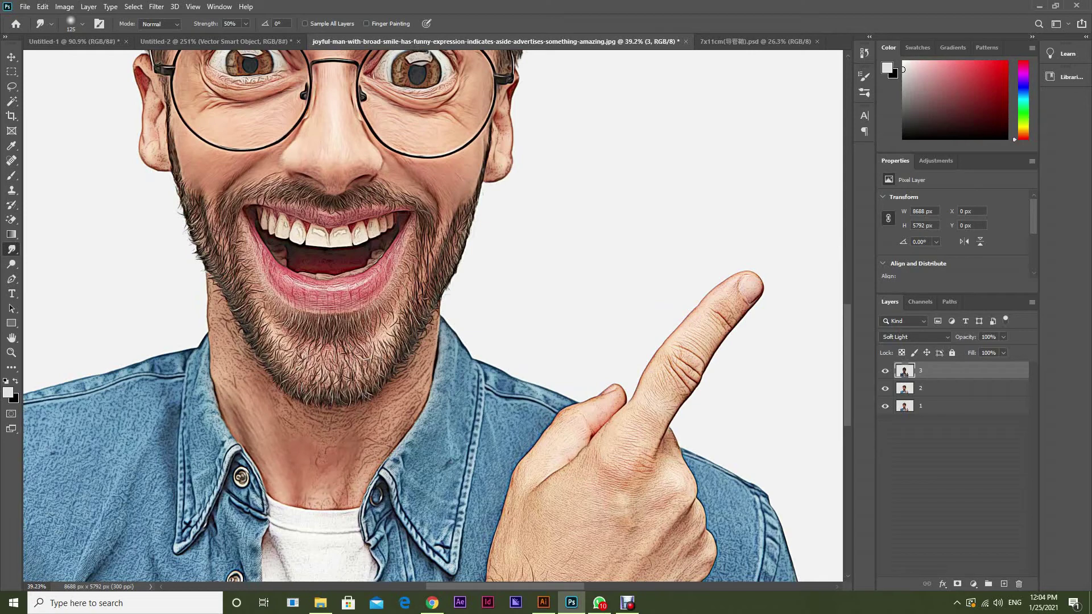
pyautogui.moveTo(341, 495)
pyautogui.mouseDown()
pyautogui.moveTo(411, 390)
pyautogui.moveTo(389, 457)
pyautogui.mouseUp()
pyautogui.hotkey('ctrl', 'z')
pyautogui.hotkey('ctrl', 'z')
pyautogui.hotkey('ctrl', 'z')
pyautogui.hotkey('ctrl', 'z')
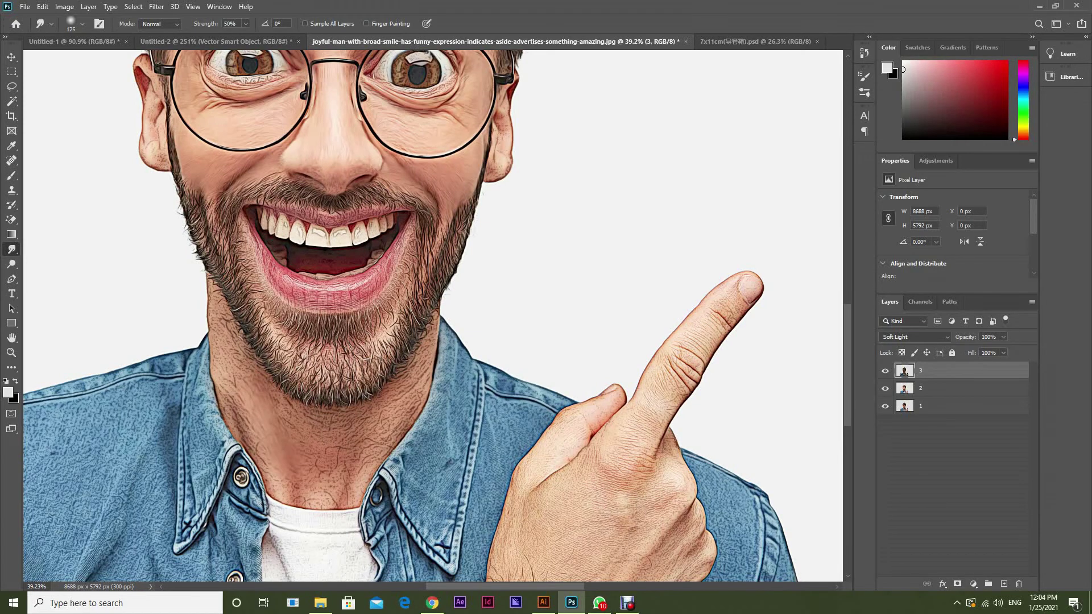
# Compare the whole portrait with layers 2 and 3 hidden and shown
pyautogui.hotkey('ctrl', '0')
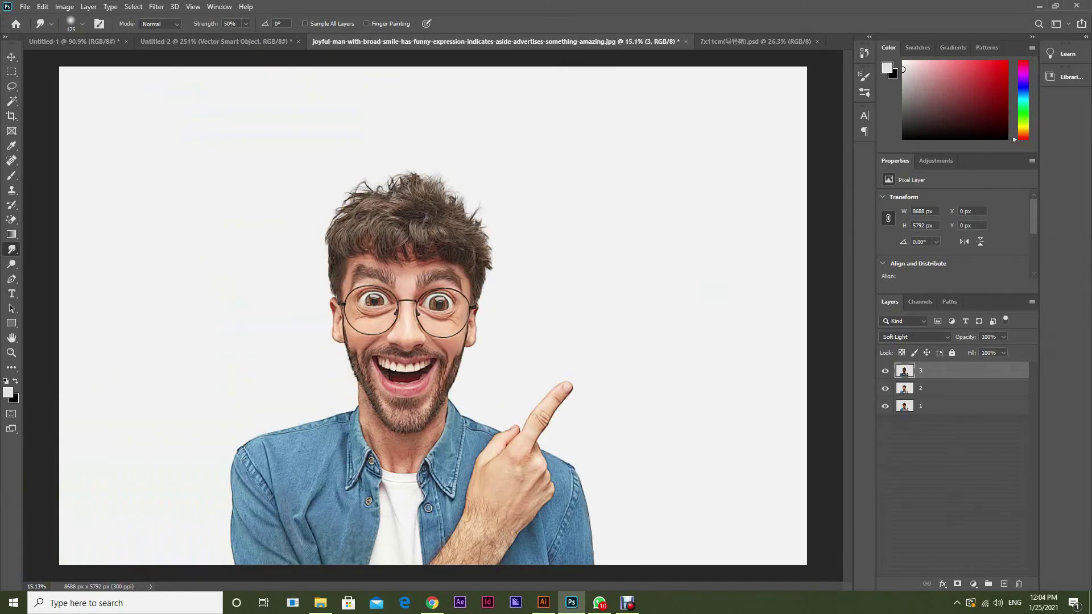
pyautogui.click(12, 57)
pyautogui.scroll(3, 389, 320)
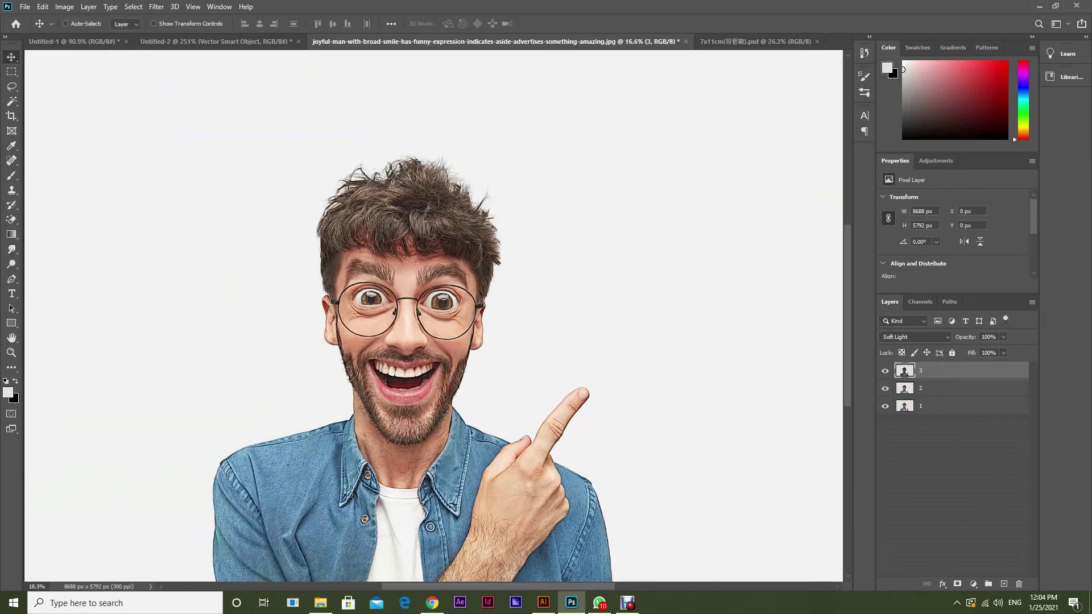
pyautogui.moveTo(885, 388); pyautogui.dragTo(885, 371)
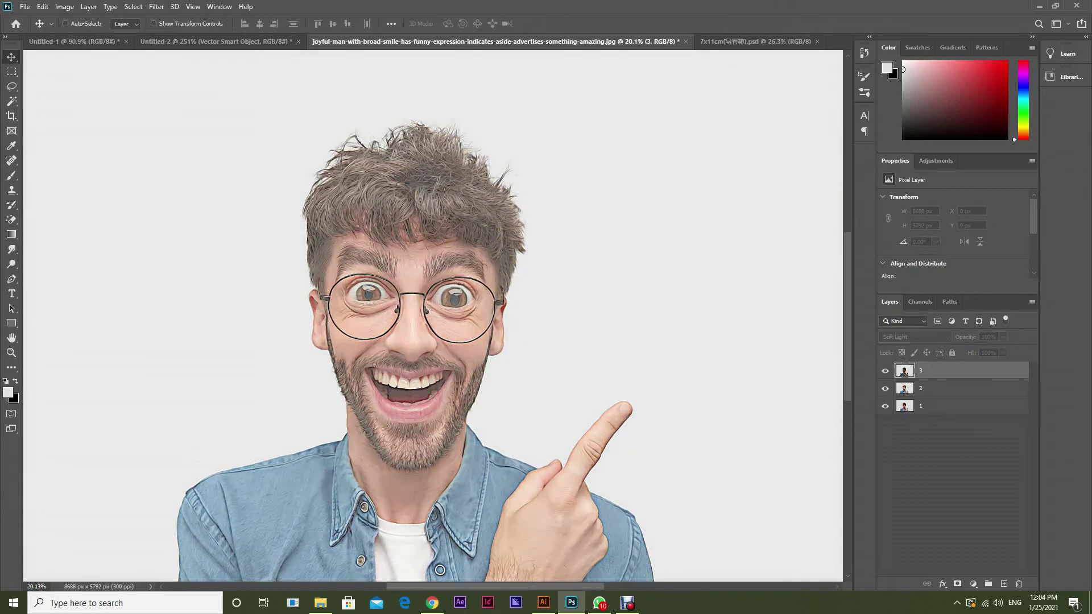
pyautogui.scroll(2, 444, 472)
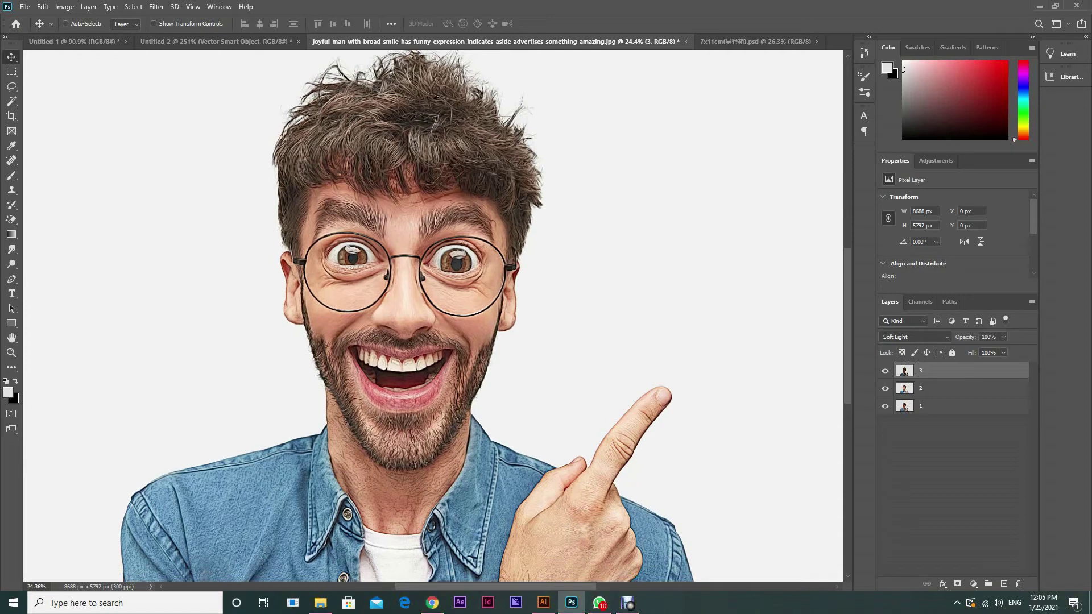
# Start the Oil Paint filter on layer 3 with the preview on at 13%, setting Stylization to 7.1 and Cleanliness to 6.7
pyautogui.click(156, 7)
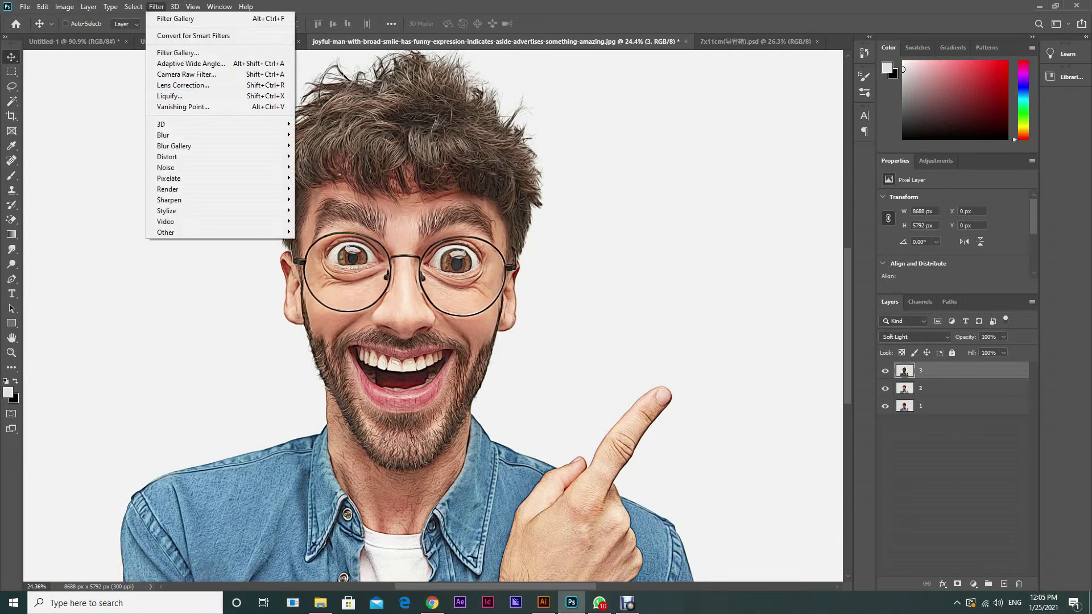
pyautogui.moveTo(171, 211)
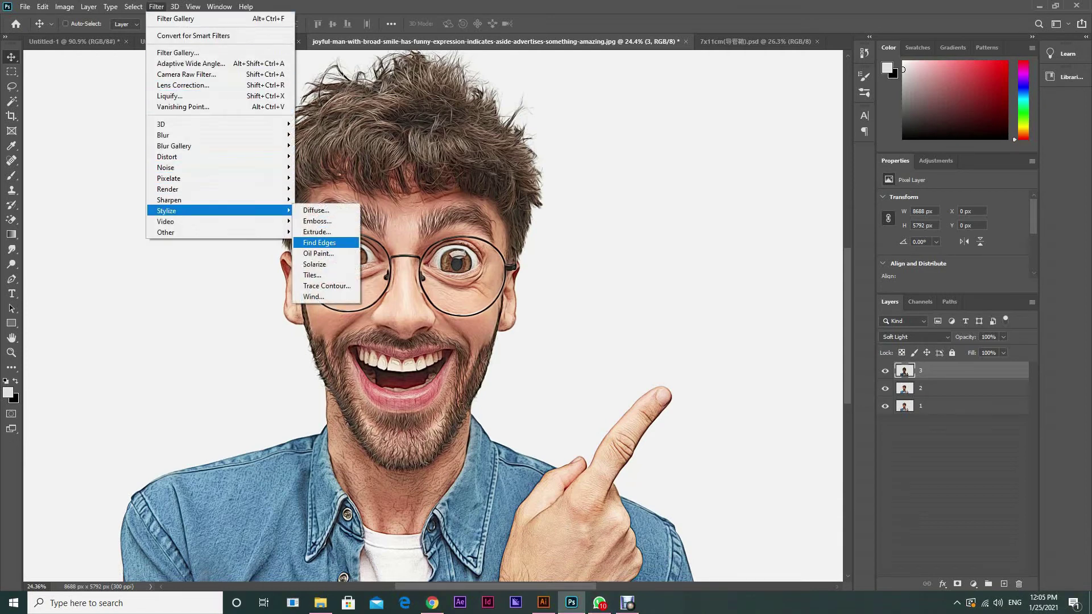
pyautogui.click(318, 253)
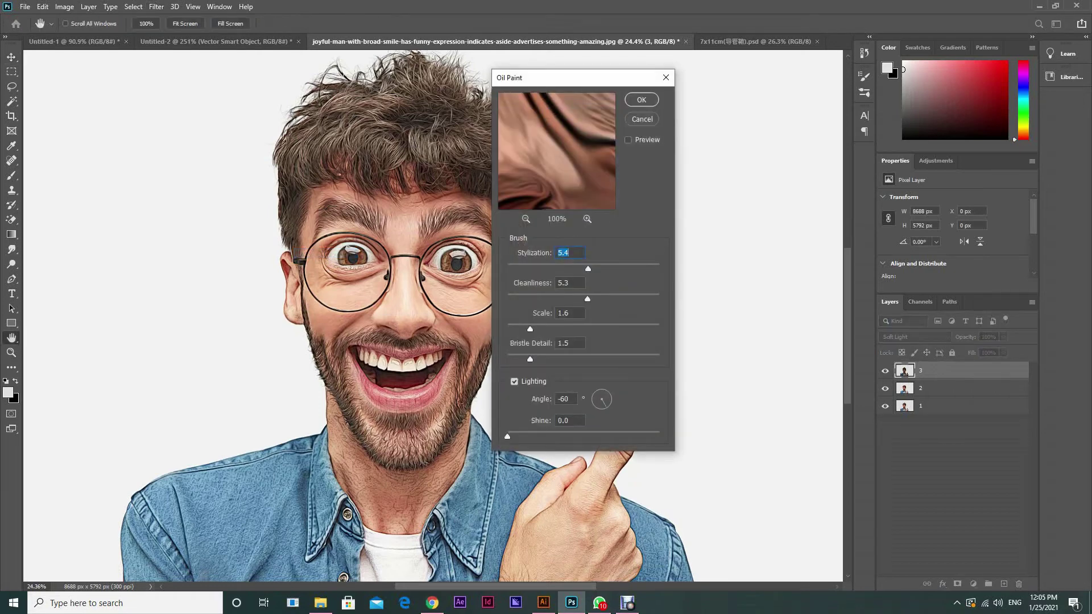
pyautogui.click(628, 140)
pyautogui.moveTo(588, 269); pyautogui.dragTo(609, 298)
pyautogui.click(526, 219)
pyautogui.click(526, 219)
pyautogui.click(526, 219)
pyautogui.click(526, 219)
pyautogui.click(526, 219)
pyautogui.click(526, 219)
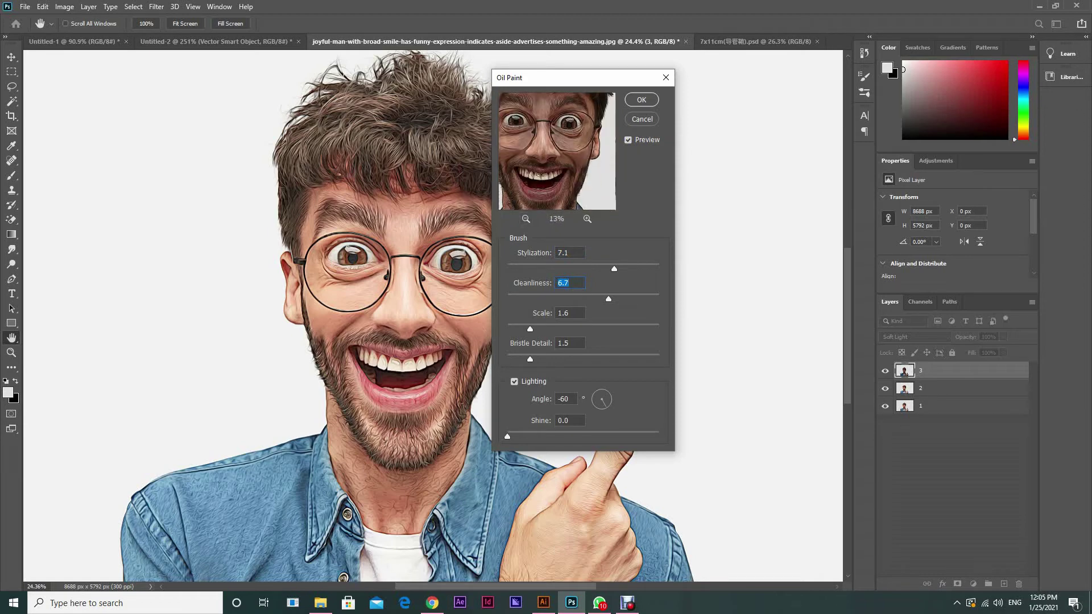
# Change the Oil Paint settings to Stylization 4.7, Cleanliness 4.2 and Scale 1.8, and apply the filter
pyautogui.moveTo(614, 269); pyautogui.dragTo(571, 299)
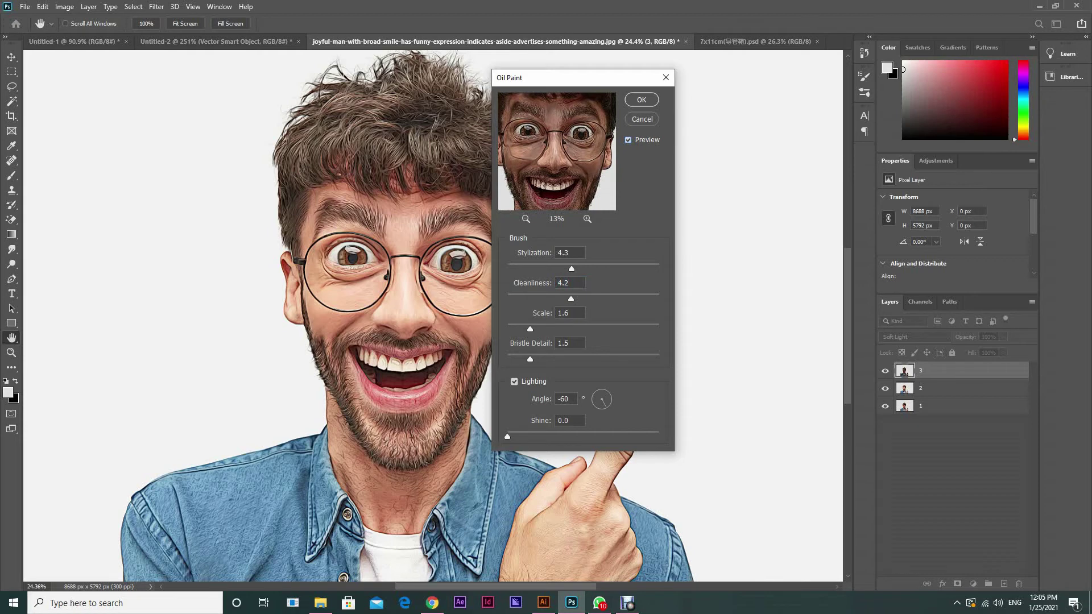
pyautogui.moveTo(571, 269); pyautogui.dragTo(578, 269)
pyautogui.click(571, 299)
pyautogui.moveTo(530, 329); pyautogui.dragTo(536, 330)
pyautogui.press('Down')
pyautogui.press('Down')
pyautogui.press('Down')
pyautogui.press('Down')
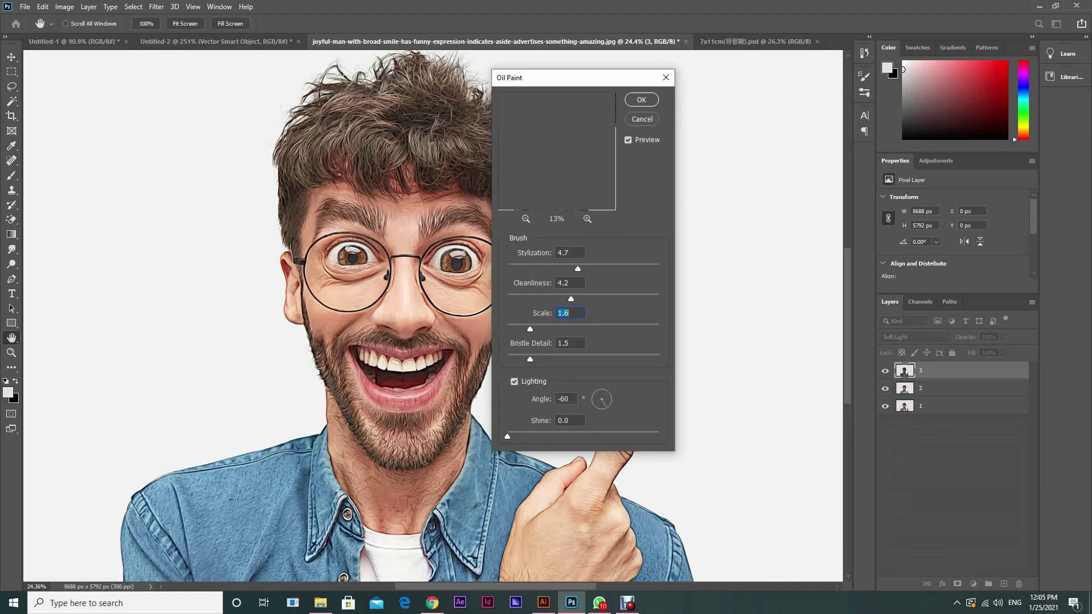
pyautogui.press('Up')
pyautogui.press('Up')
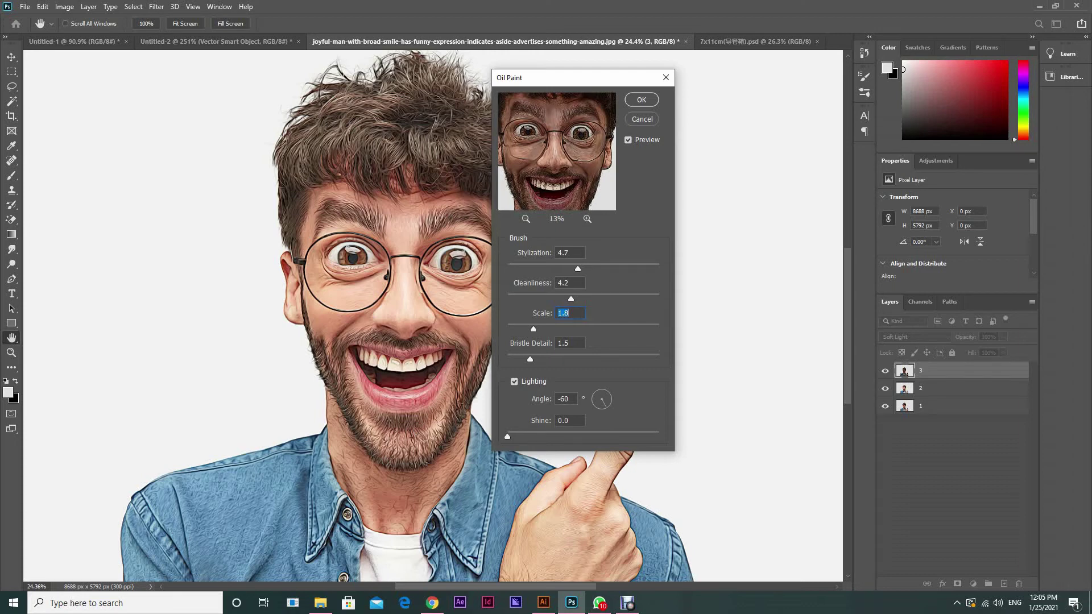
pyautogui.press('Return')
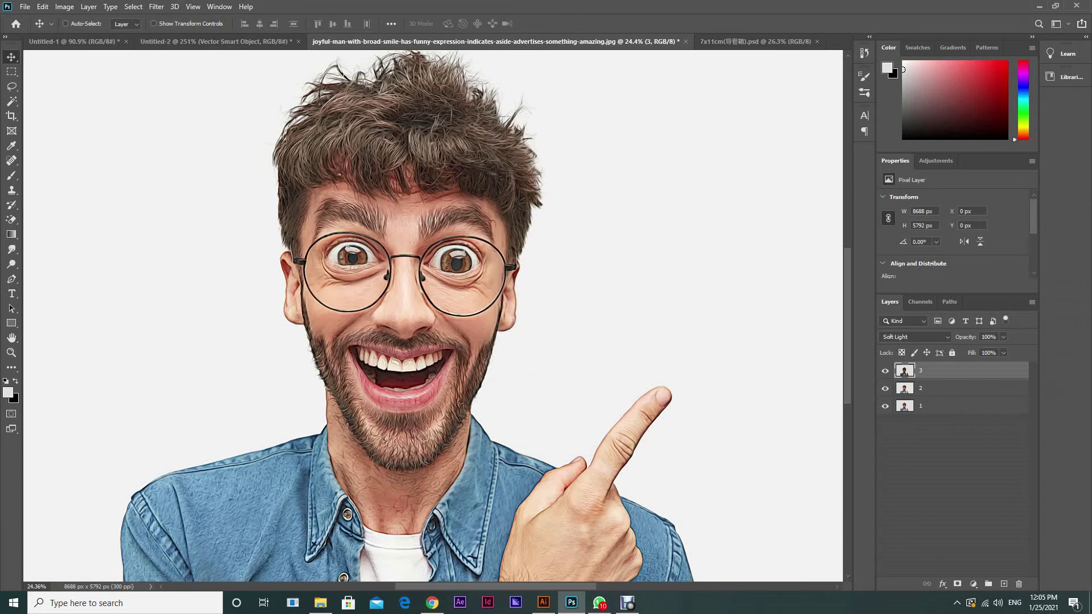
# Compare the image with layer 3 hidden and shown, and inspect the painted portrait at different zoom levels
pyautogui.click(885, 371)
pyautogui.click(885, 371)
pyautogui.scroll(-3, 364, 309)
pyautogui.scroll(3, 394, 369)
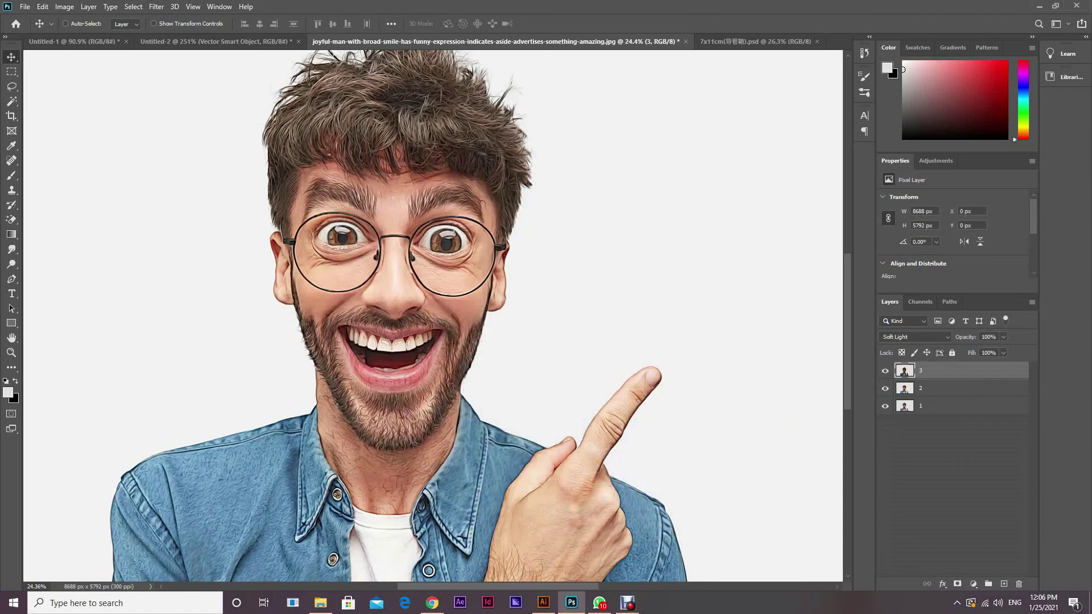
pyautogui.scroll(-2, 428, 571)
pyautogui.scroll(2, 449, 570)
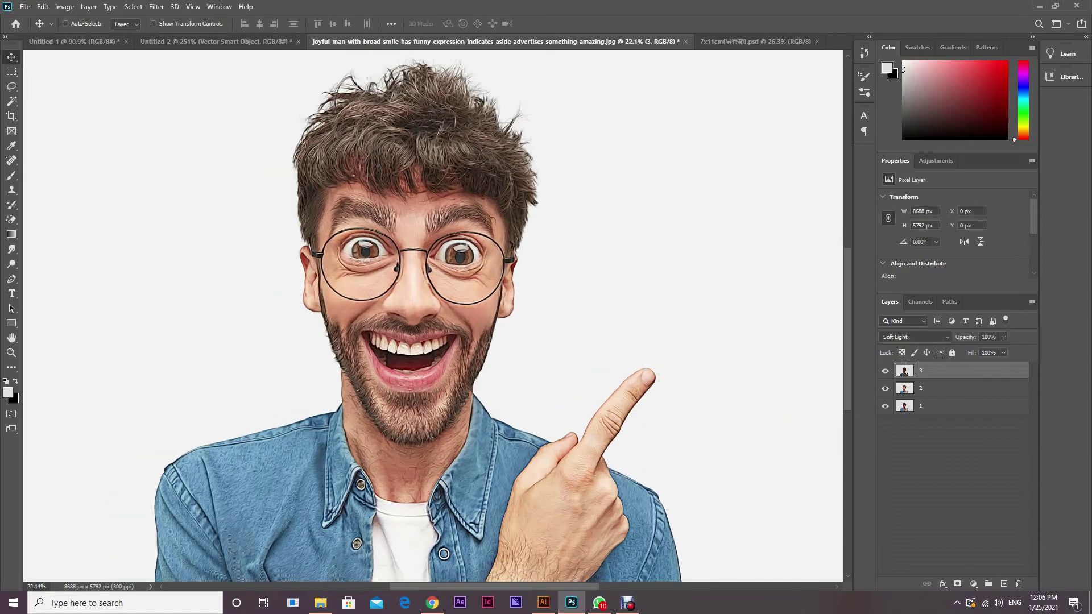
pyautogui.moveTo(448, 571); pyautogui.dragTo(373, 574)
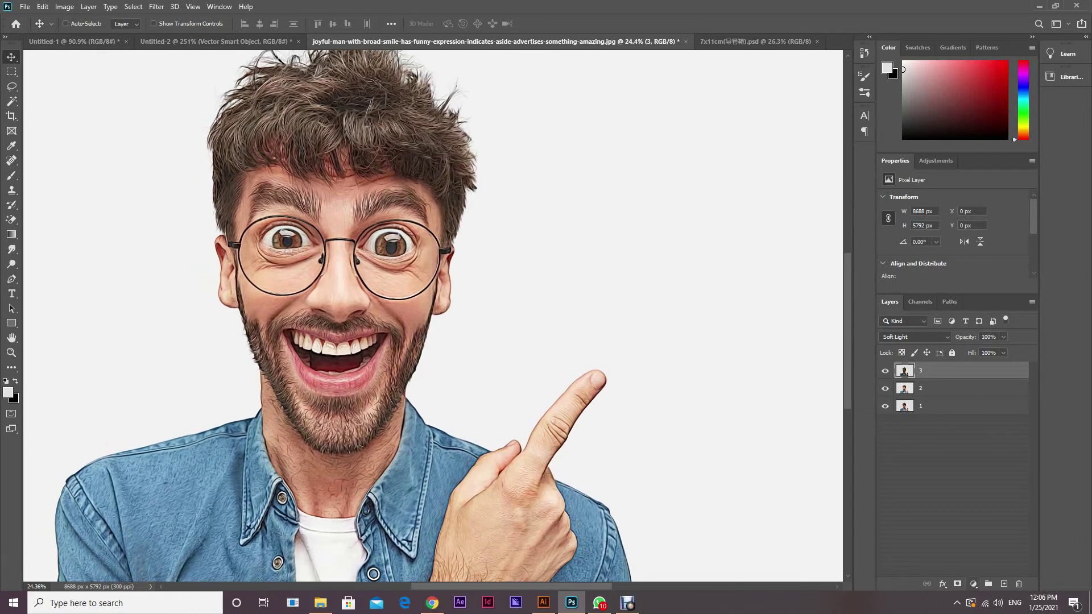
# Add a Selective Color adjustment layer above layer 3 and adjust the Reds, raising their Black amount
pyautogui.click(973, 583)
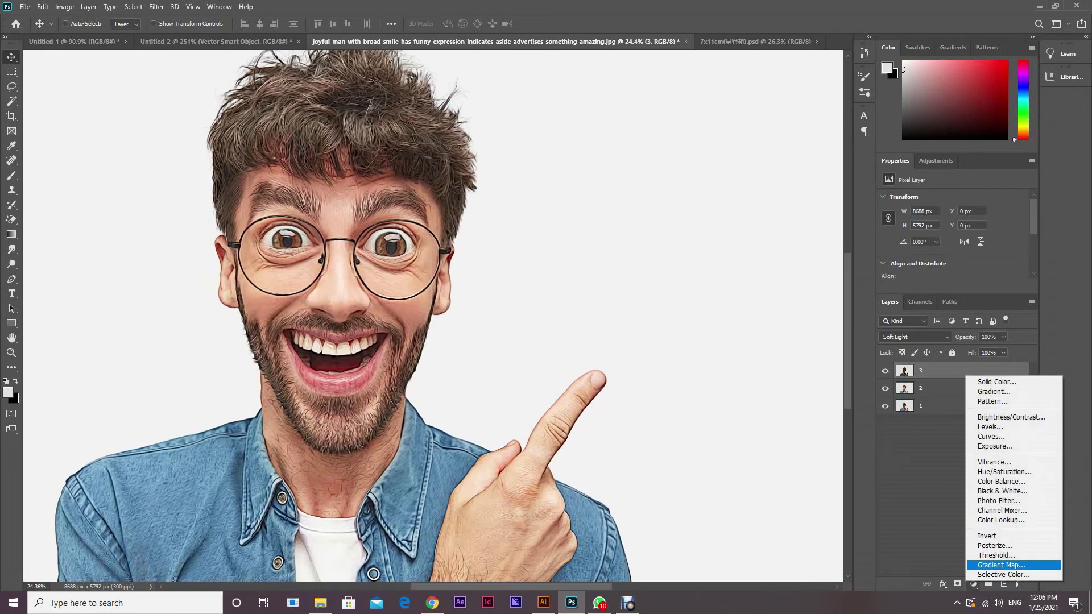
pyautogui.click(1004, 575)
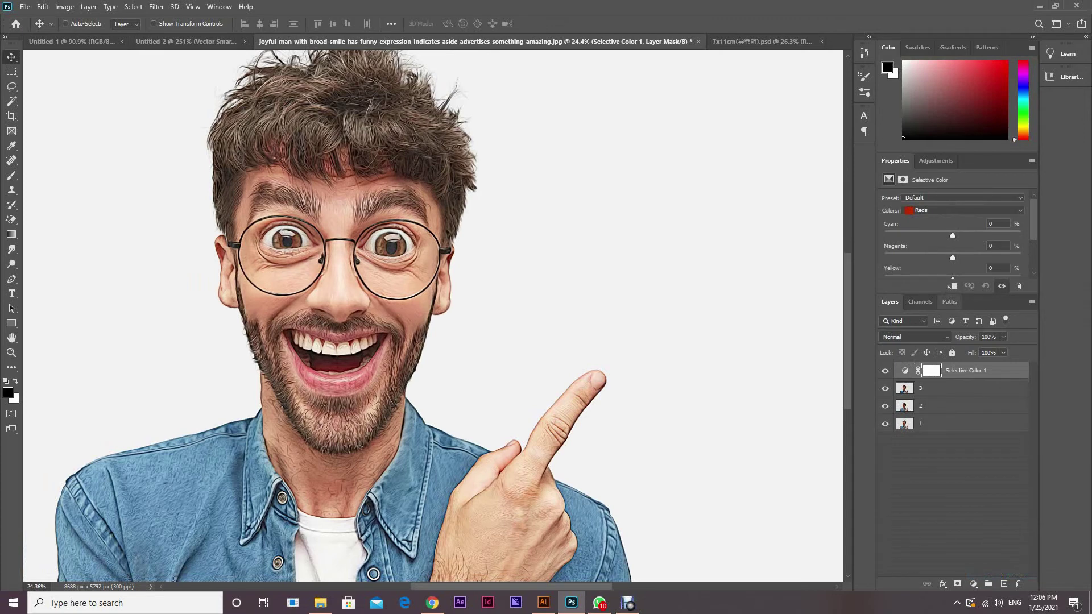
pyautogui.moveTo(950, 294); pyautogui.dragTo(950, 365)
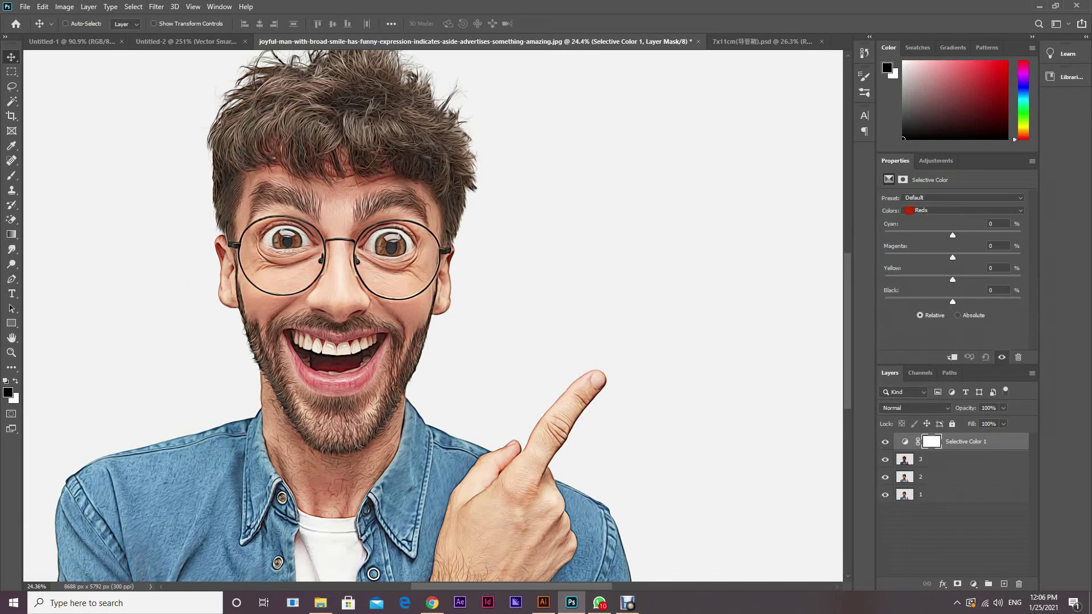
pyautogui.moveTo(953, 235); pyautogui.dragTo(971, 235)
pyautogui.moveTo(995, 235); pyautogui.dragTo(979, 302)
# Set the Cyan amount of the Yellows to -21% in the Selective Color adjustment
pyautogui.click(963, 211)
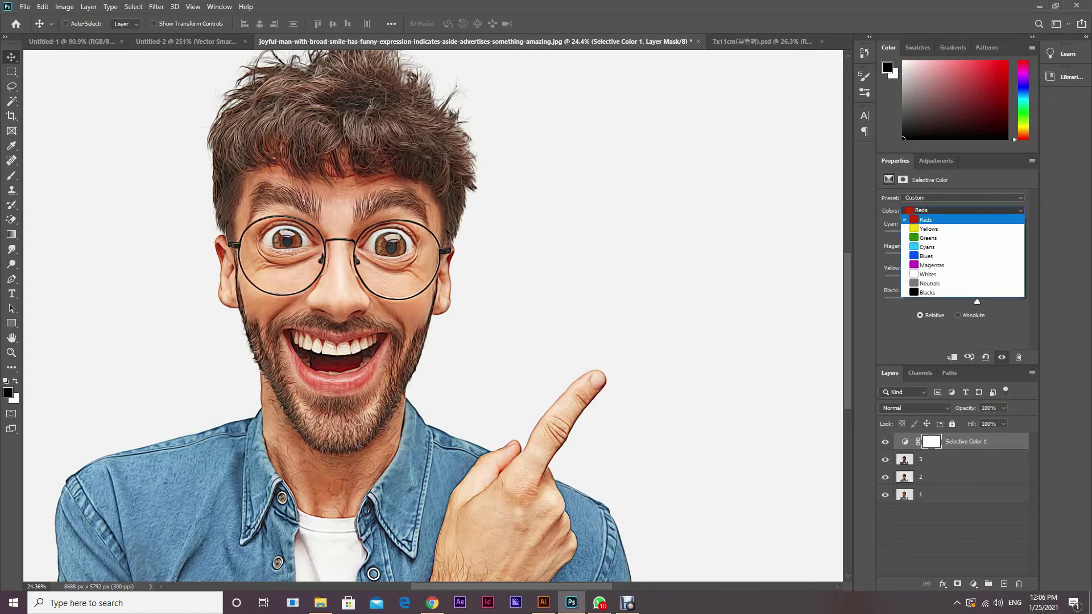
pyautogui.click(955, 228)
pyautogui.moveTo(952, 235)
pyautogui.mouseDown()
pyautogui.moveTo(963, 235)
pyautogui.moveTo(936, 235)
pyautogui.mouseUp()
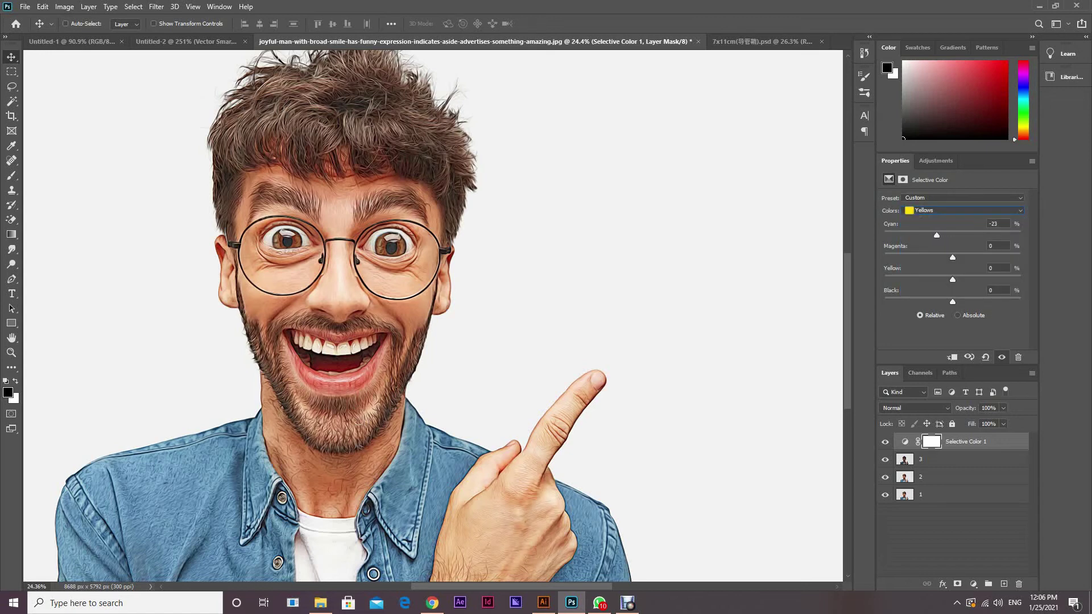
# Set the Cyans in the Selective Color adjustment to Cyan +100, Magenta +73, Yellow -52 and Black about +40
pyautogui.click(967, 211)
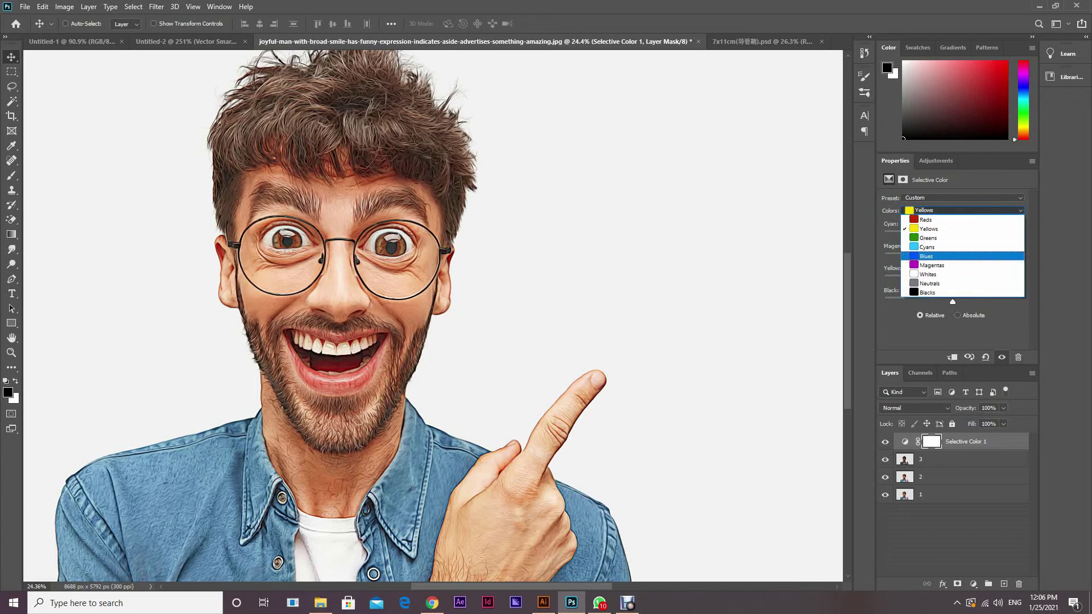
pyautogui.click(927, 247)
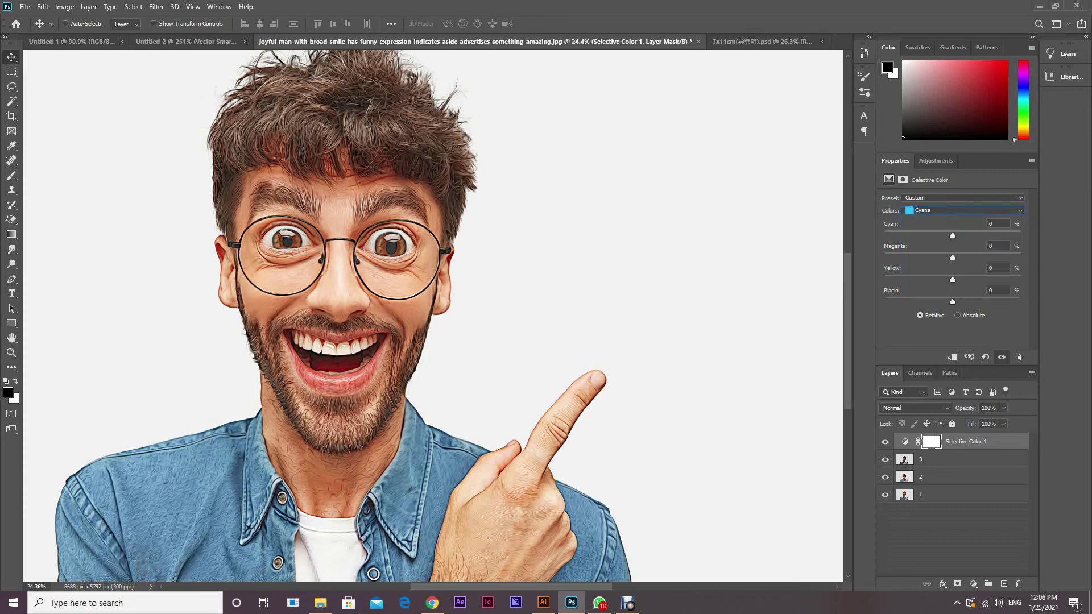
pyautogui.moveTo(953, 236); pyautogui.dragTo(1021, 236)
pyautogui.moveTo(953, 257); pyautogui.dragTo(980, 302)
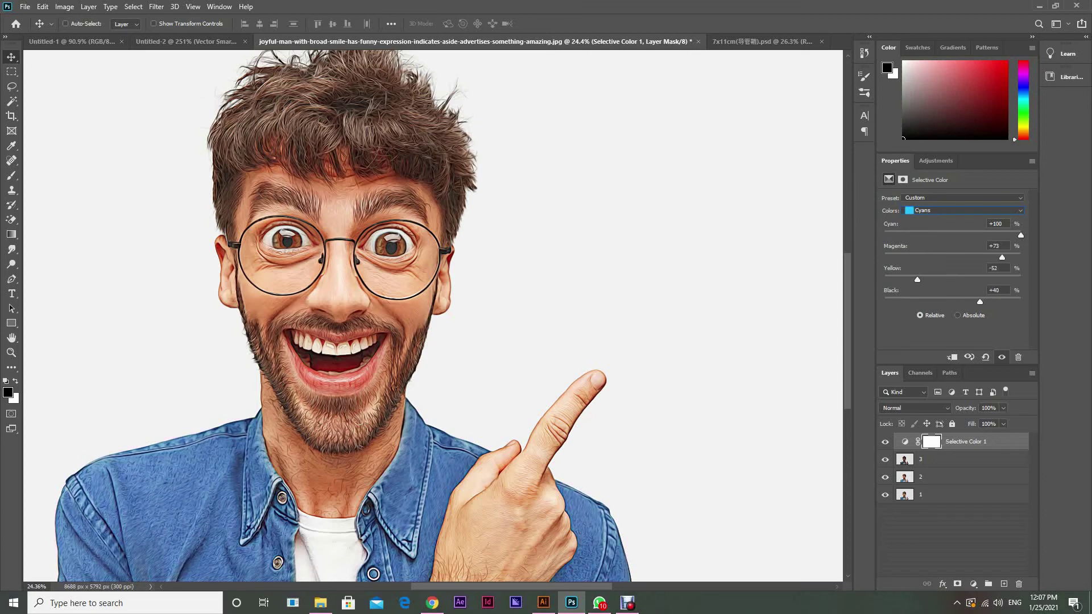
# Set the Blues to Cyan -26, Magenta +19, Yellow -23 and Black +7, and compare the image with and without the Selective Color adjustment
pyautogui.click(963, 211)
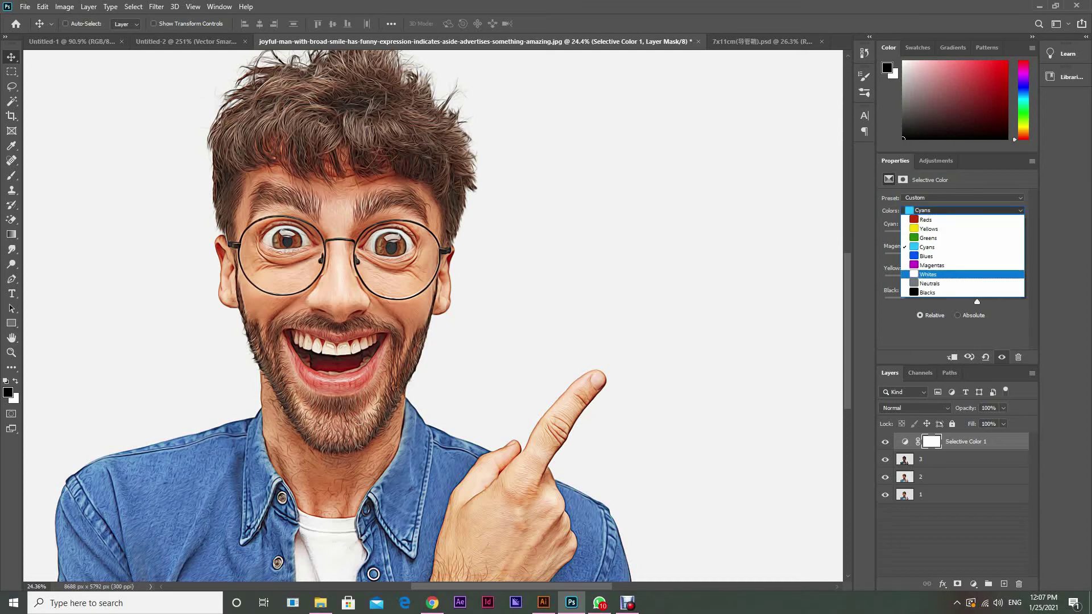
pyautogui.press('Return')
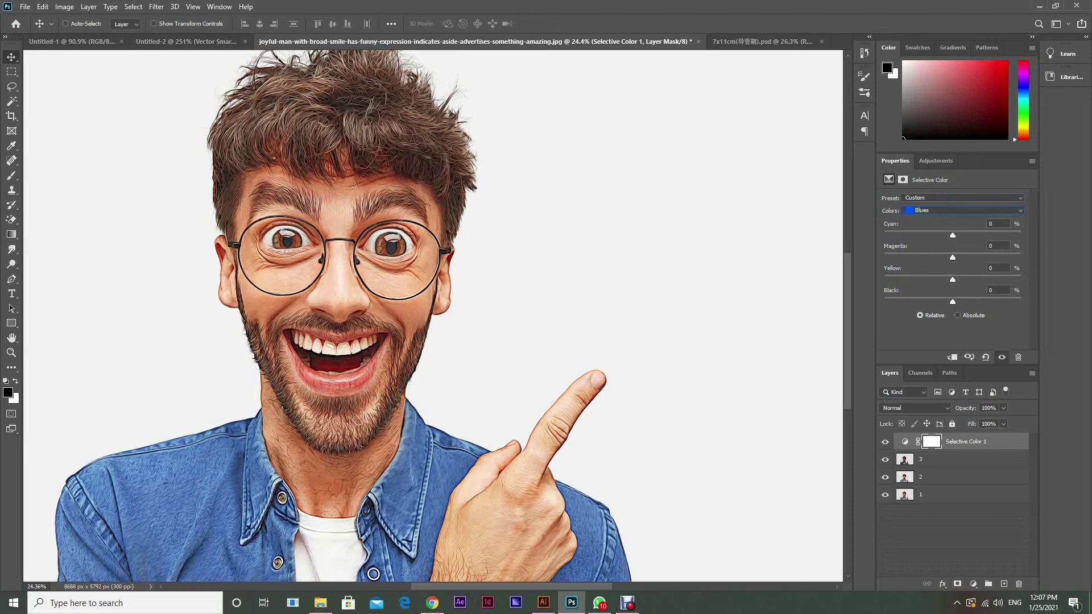
pyautogui.moveTo(952, 235); pyautogui.dragTo(936, 235)
pyautogui.moveTo(951, 257); pyautogui.dragTo(957, 301)
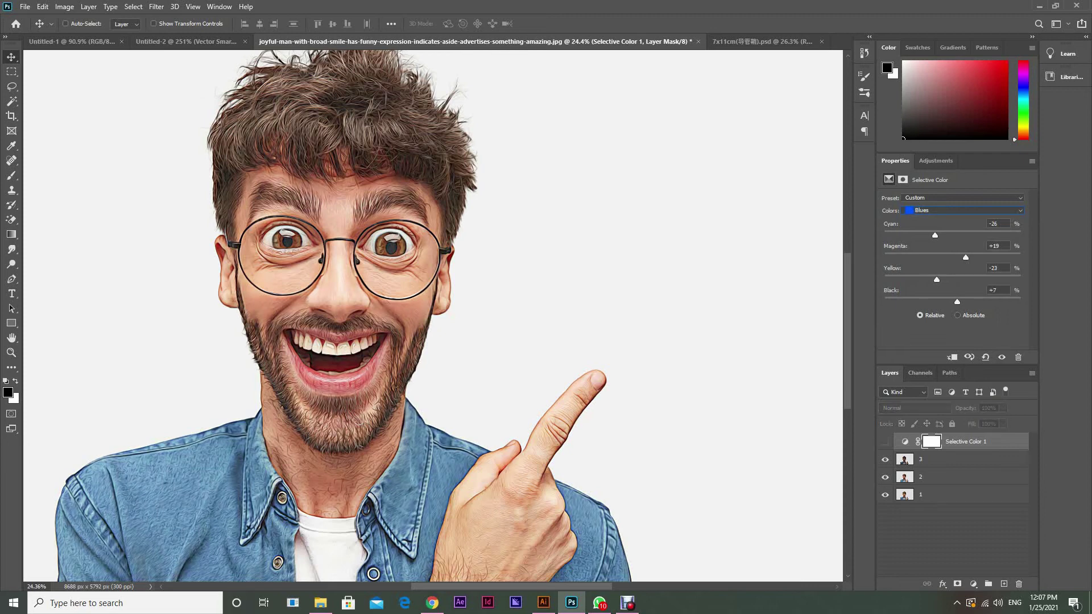
pyautogui.click(885, 441)
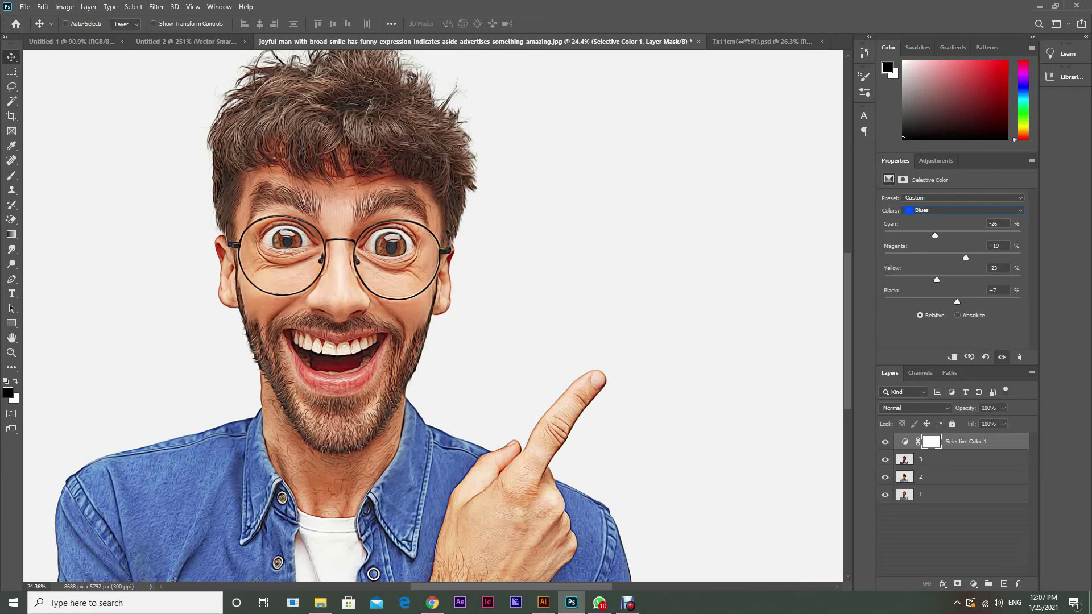
# Group layers 3, 2 and 1 beneath the Selective Color adjustment layer
pyautogui.click(953, 544)
pyautogui.scroll(-5, 432, 315)
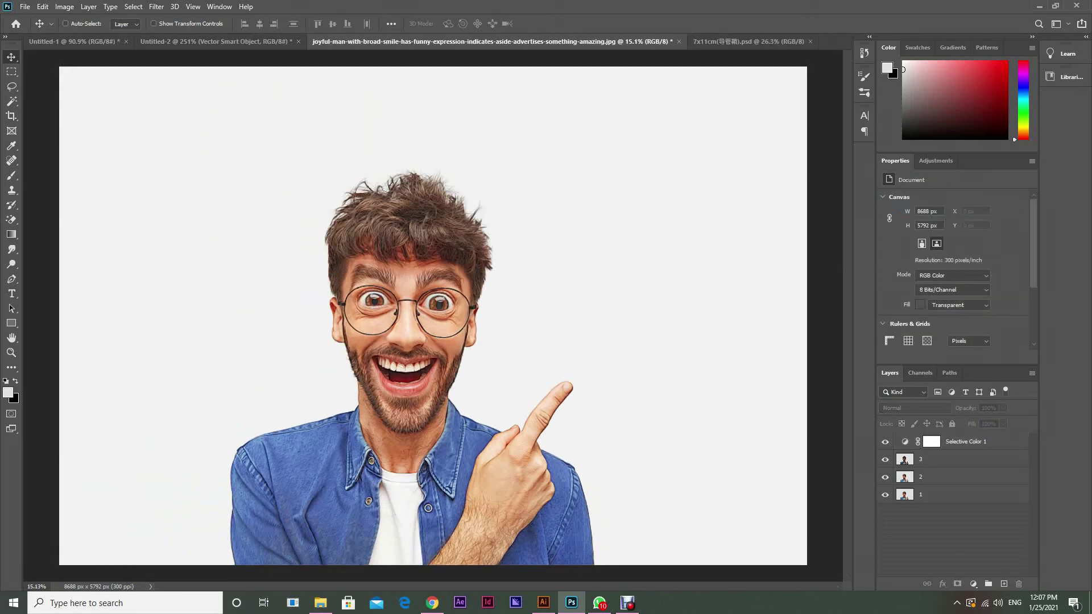
pyautogui.scroll(2, 602, 373)
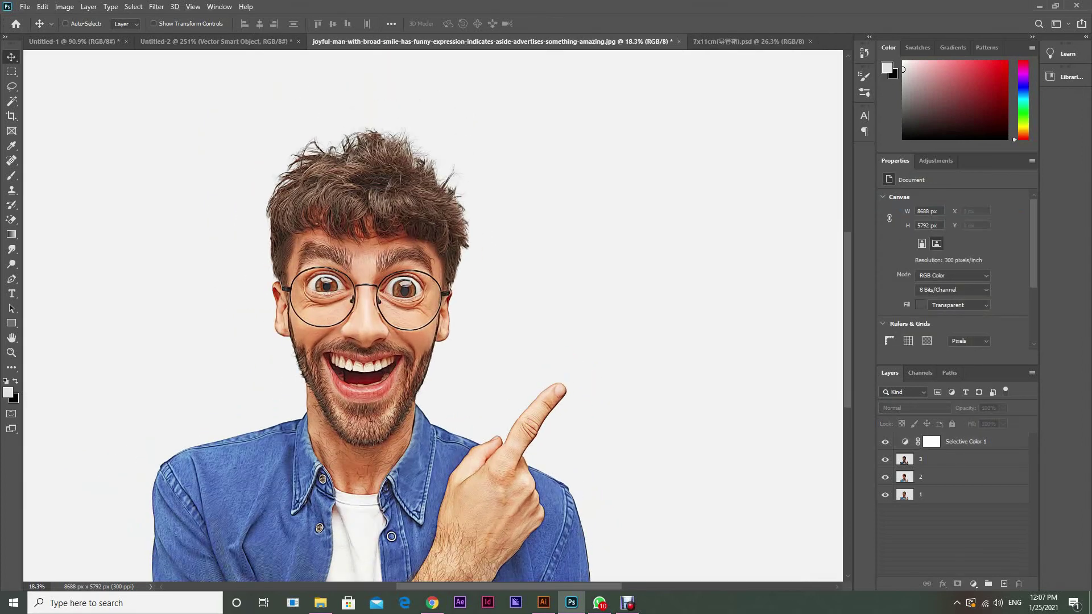
pyautogui.click(956, 460)
pyautogui.keyDown('shift'); pyautogui.click(956, 495); pyautogui.keyUp('shift')
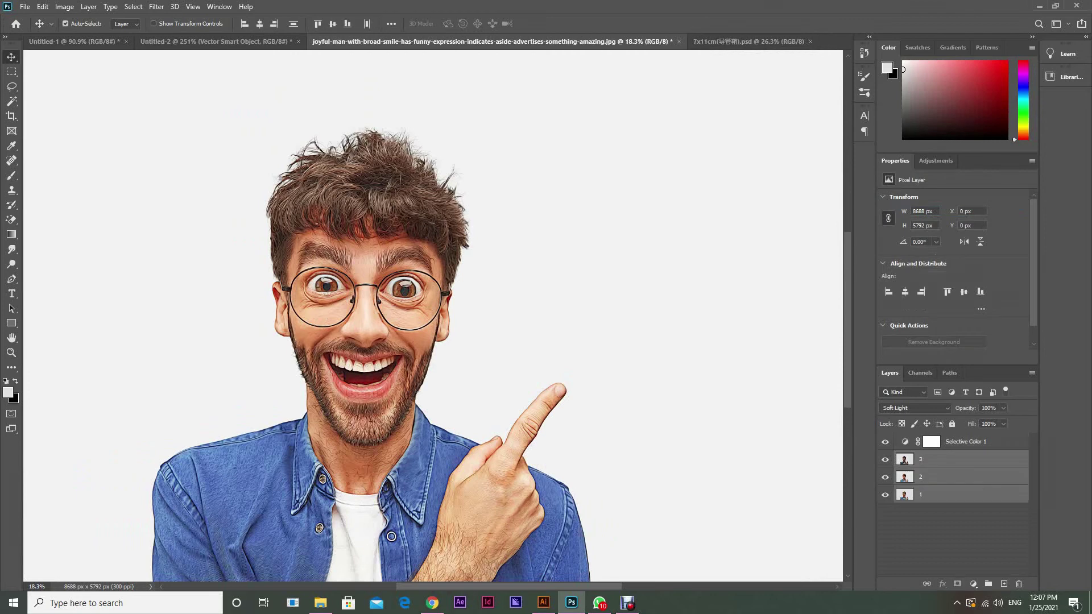
pyautogui.hotkey('ctrl', 'g')
# Duplicate the group and merge the copy into a single layer, keeping the original group hidden
pyautogui.moveTo(956, 458); pyautogui.dragTo(1004, 584)
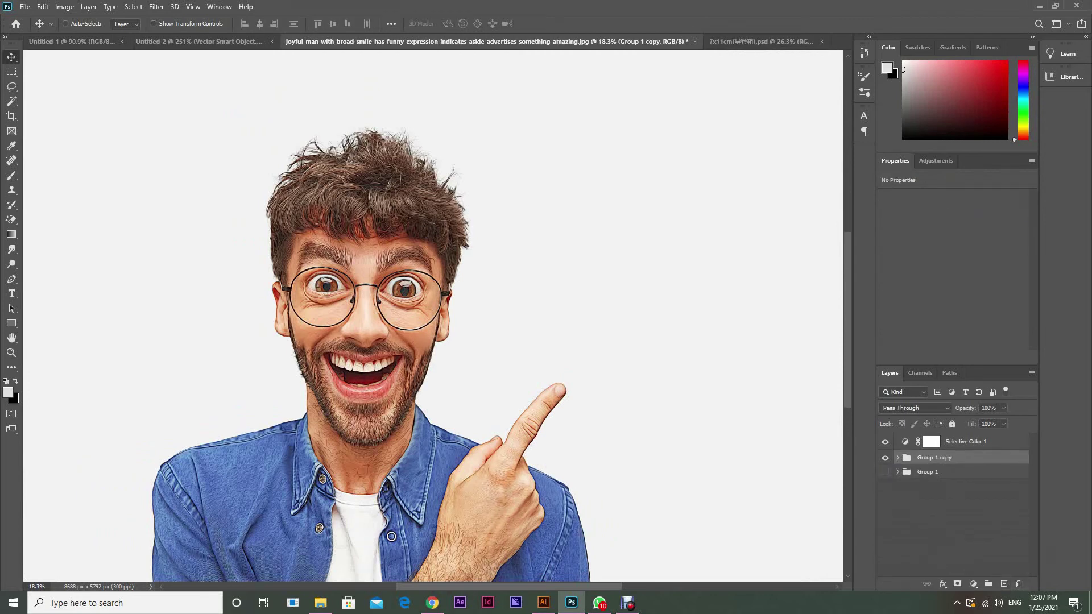
pyautogui.rightClick(957, 458)
pyautogui.click(987, 368)
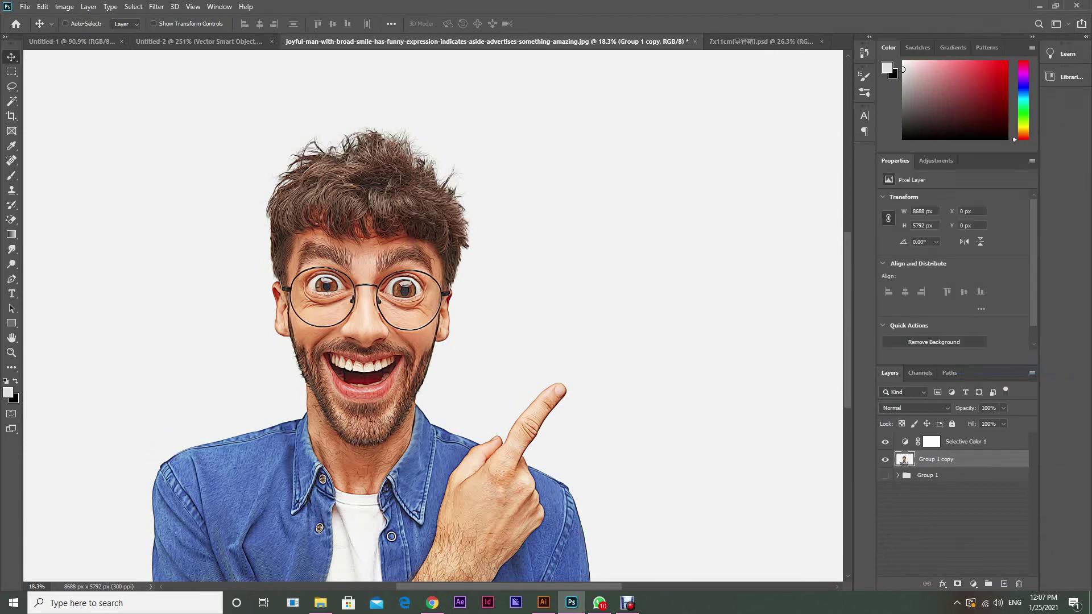
# Trace a Pen path along the man's jawline and under his chin, following the beard's edge
pyautogui.press('p')
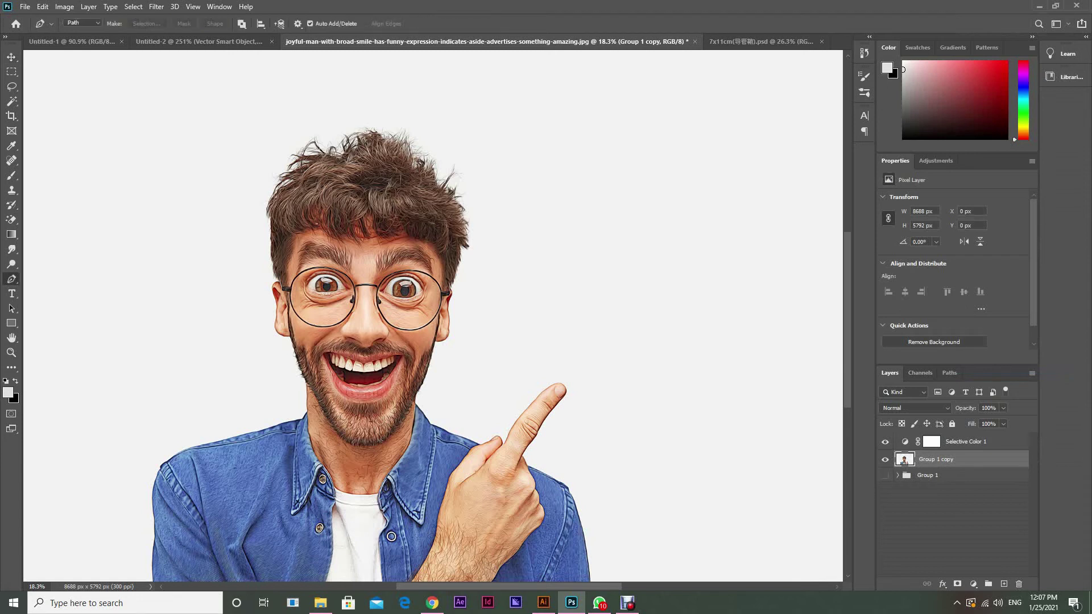
pyautogui.click(297, 372)
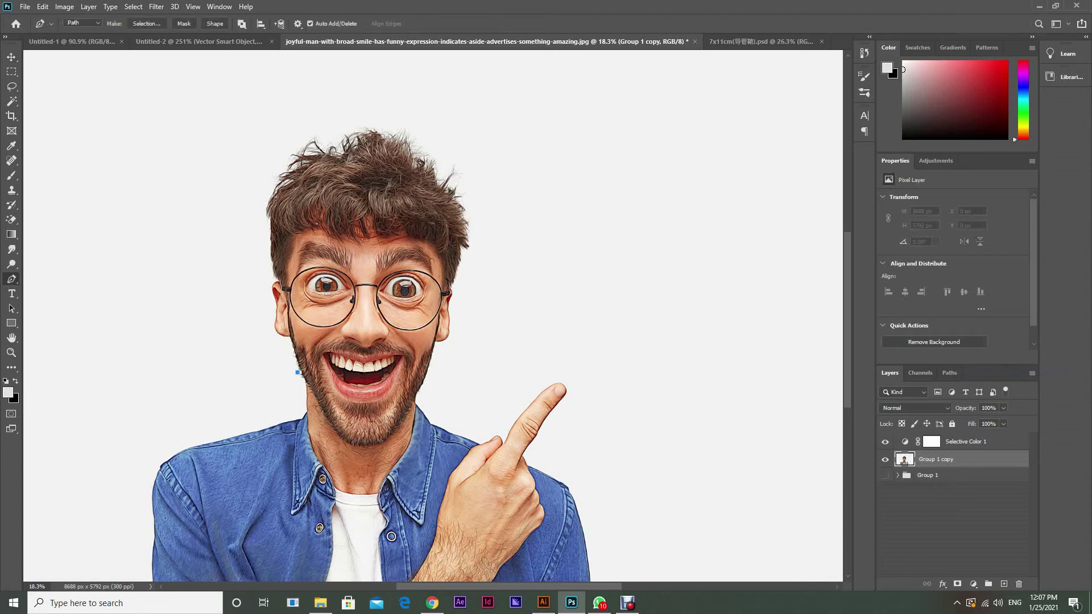
pyautogui.click(304, 381)
pyautogui.click(336, 435)
pyautogui.click(342, 444)
pyautogui.click(352, 447)
pyautogui.click(384, 443)
pyautogui.click(402, 432)
pyautogui.click(409, 417)
pyautogui.click(414, 403)
# Continue the path loosely around the hair and ears back to the jaw and convert it into a selection
pyautogui.moveTo(421, 394); pyautogui.dragTo(428, 392)
pyautogui.click(450, 372)
pyautogui.click(487, 280)
pyautogui.click(482, 174)
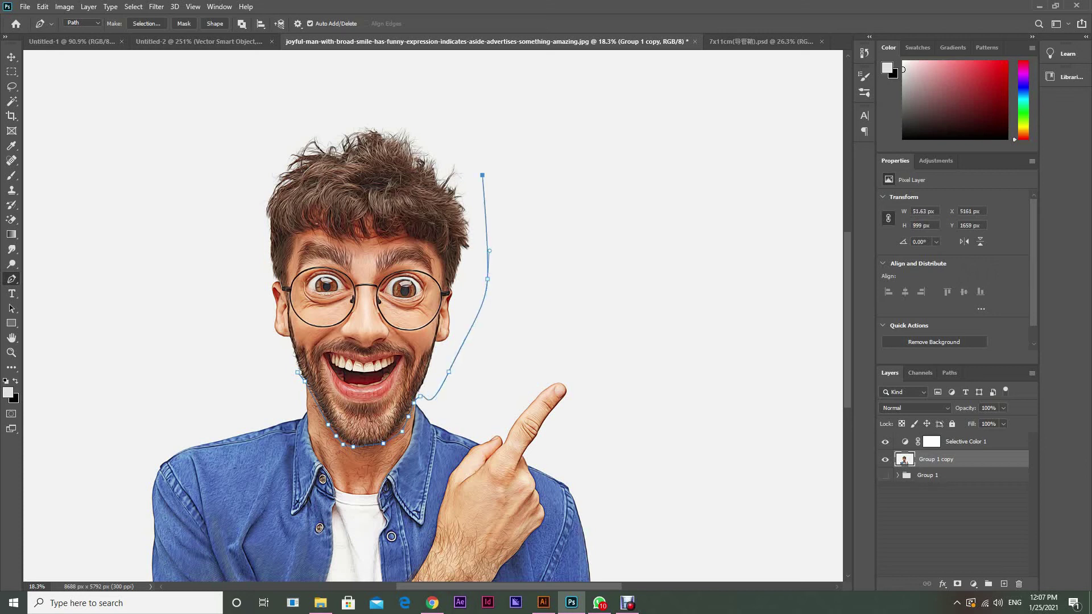
pyautogui.click(469, 131)
pyautogui.click(385, 103)
pyautogui.click(314, 107)
pyautogui.click(267, 135)
pyautogui.click(246, 156)
pyautogui.click(237, 208)
pyautogui.click(246, 264)
pyautogui.click(259, 311)
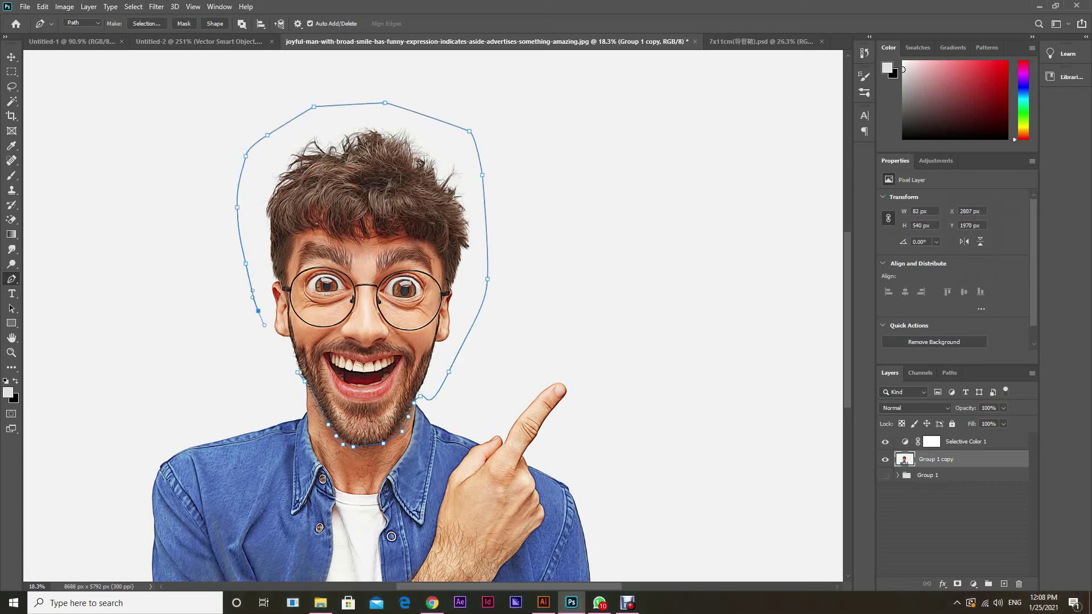
pyautogui.click(264, 326)
pyautogui.click(270, 335)
pyautogui.click(282, 360)
pyautogui.hotkey('ctrl', 'Return')
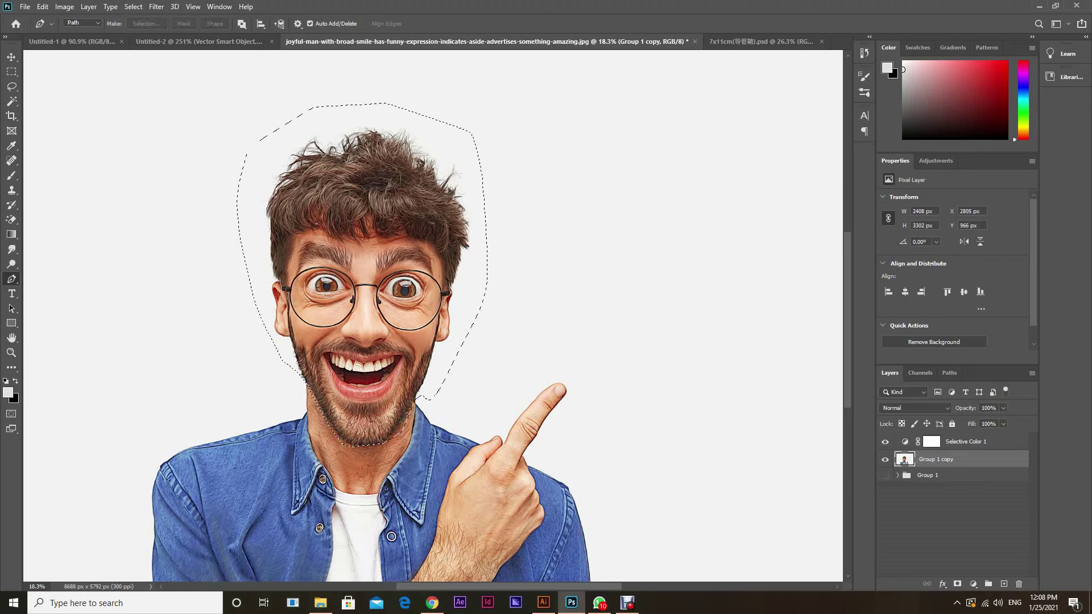
# Cut the selected head from the merged group copy and paste it in its original position on its own layer
pyautogui.press('Delete')
pyautogui.hotkey('ctrl', 'd')
pyautogui.hotkey('ctrl', 'v')
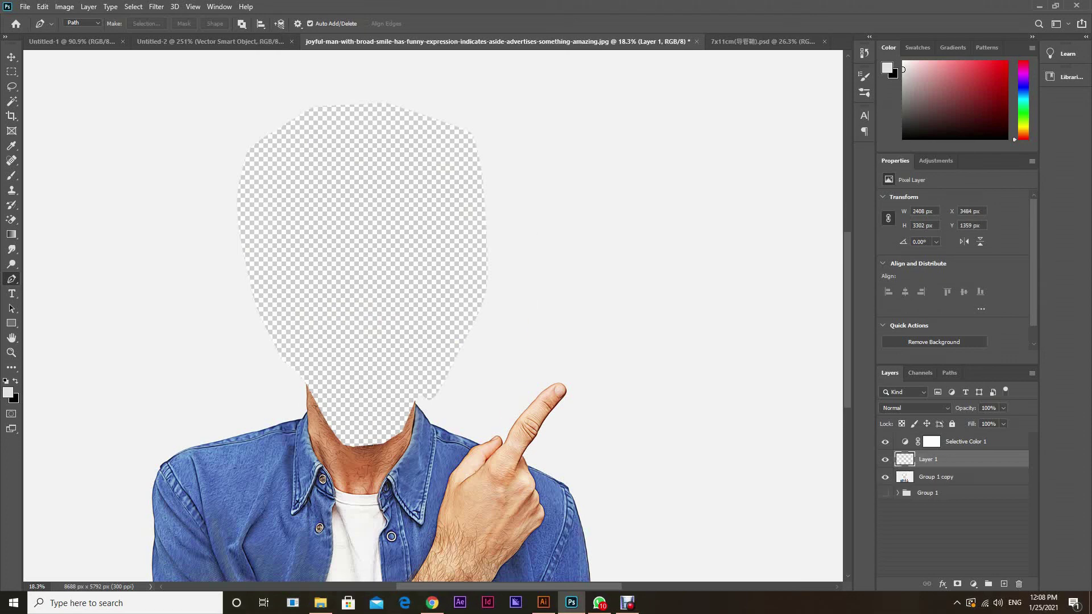
pyautogui.hotkey('ctrl', 'z')
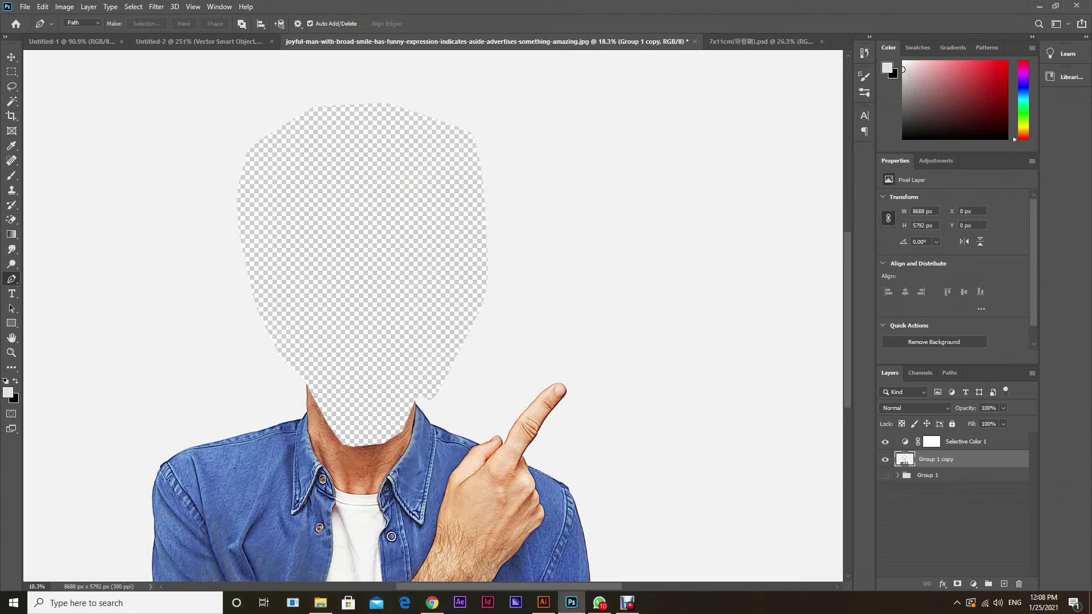
pyautogui.hotkey('ctrl', 'shift', 'z')
pyautogui.click(11, 57)
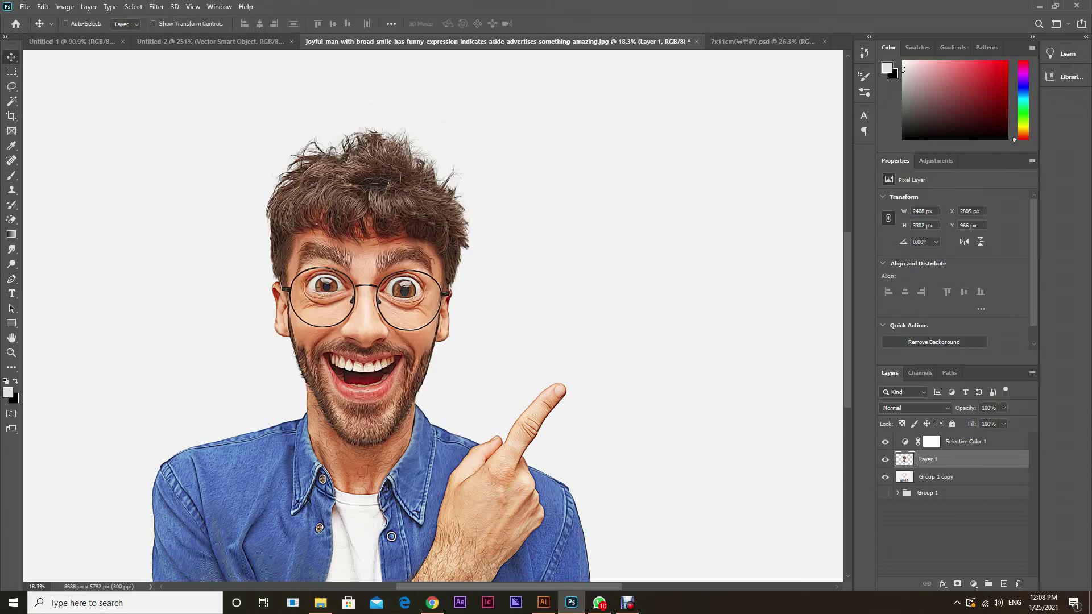
# Enlarge the head layer proportionally to about 3208 × 4398 px and reposition it over the neck
pyautogui.scroll(-7, 433, 315)
pyautogui.hotkey('ctrl', 't')
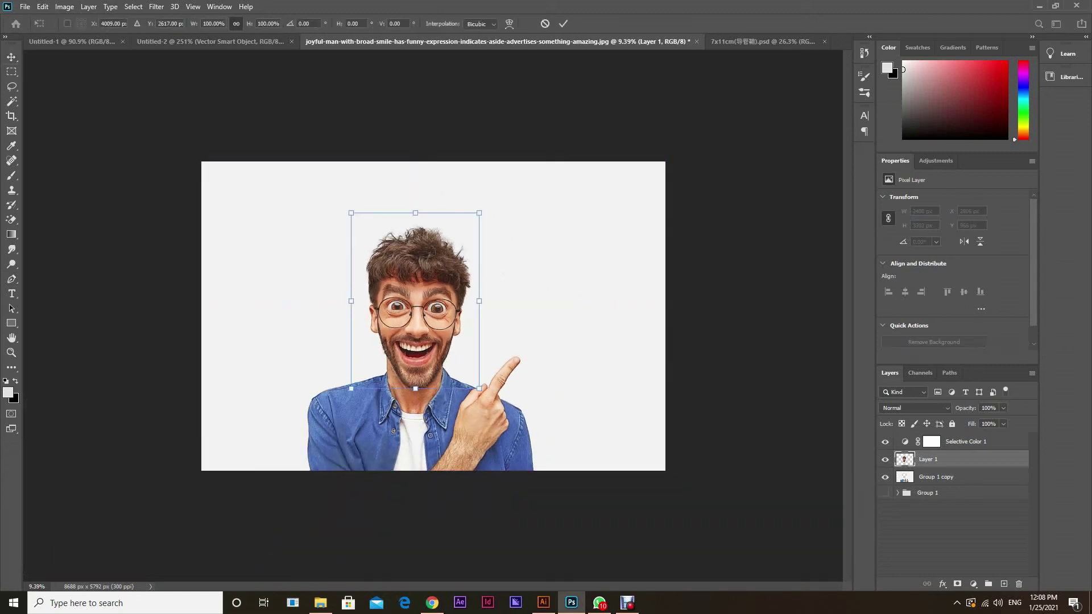
pyautogui.moveTo(480, 214); pyautogui.dragTo(498, 187)
pyautogui.moveTo(431, 271); pyautogui.dragTo(430, 246)
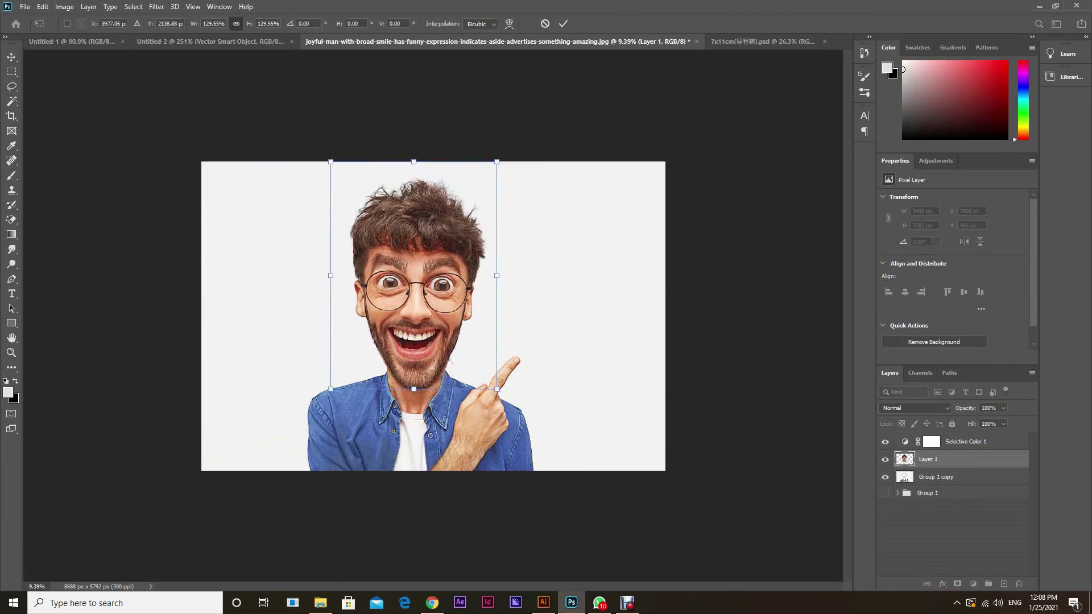
pyautogui.moveTo(330, 162); pyautogui.dragTo(322, 150)
pyautogui.moveTo(414, 229); pyautogui.dragTo(428, 225)
pyautogui.moveTo(503, 156); pyautogui.dragTo(501, 160)
pyautogui.press('Return')
pyautogui.scroll(7, 404, 321)
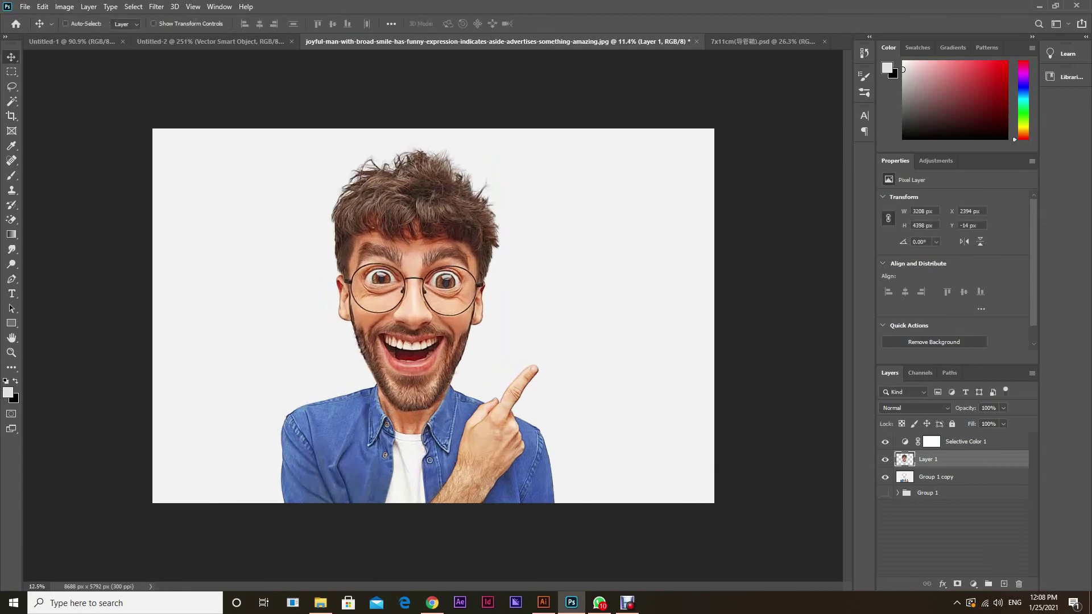
pyautogui.moveTo(403, 332); pyautogui.dragTo(408, 312)
pyautogui.scroll(-8, 409, 311)
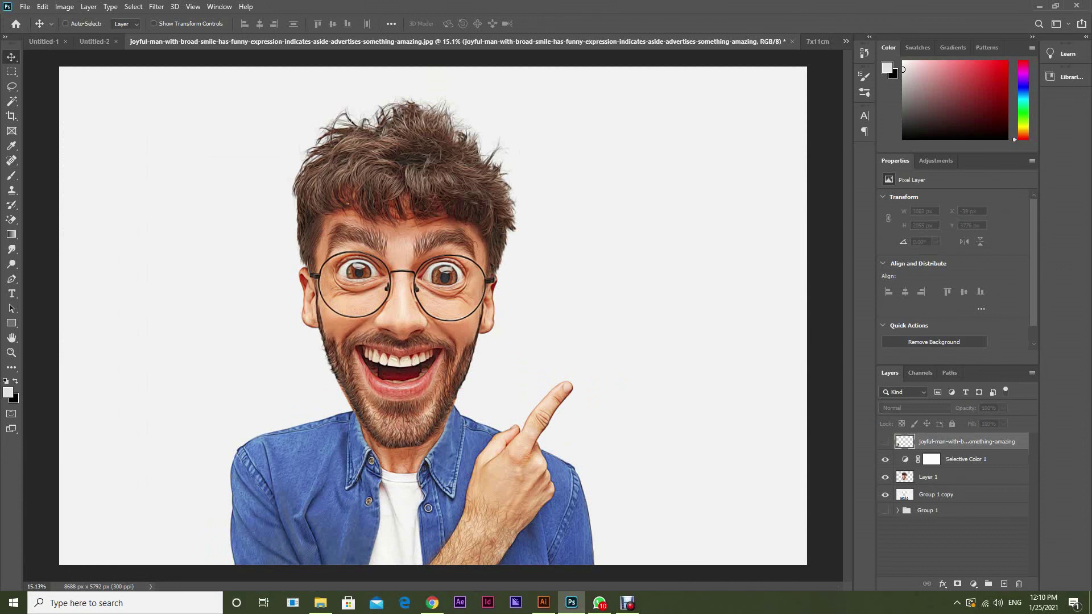
# Show the small original photo layer and move it to the canvas's upper-right corner
pyautogui.click(885, 442)
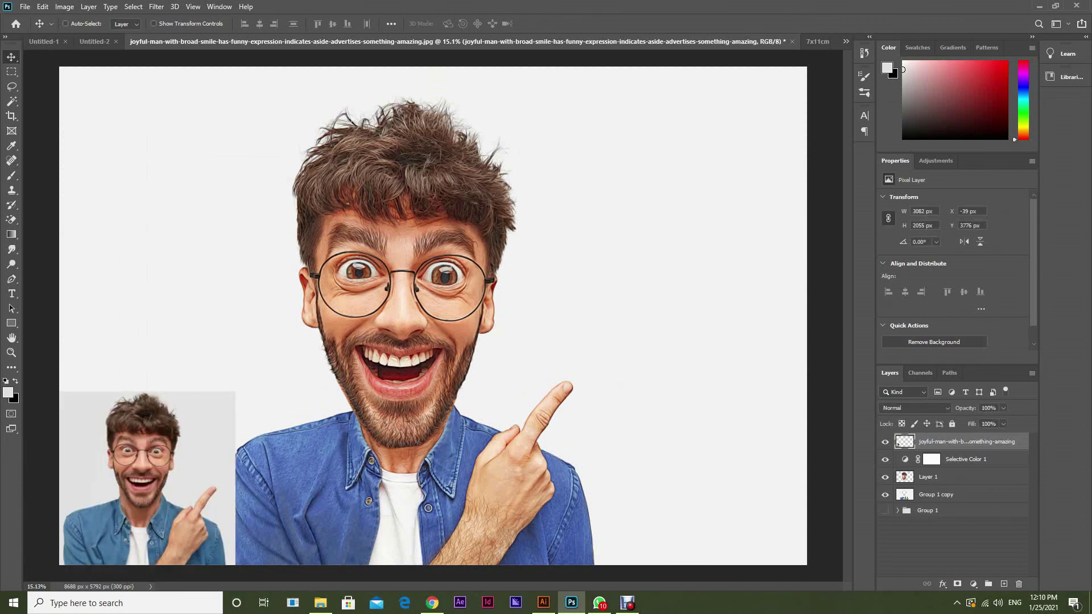
pyautogui.moveTo(181, 453); pyautogui.dragTo(751, 127)
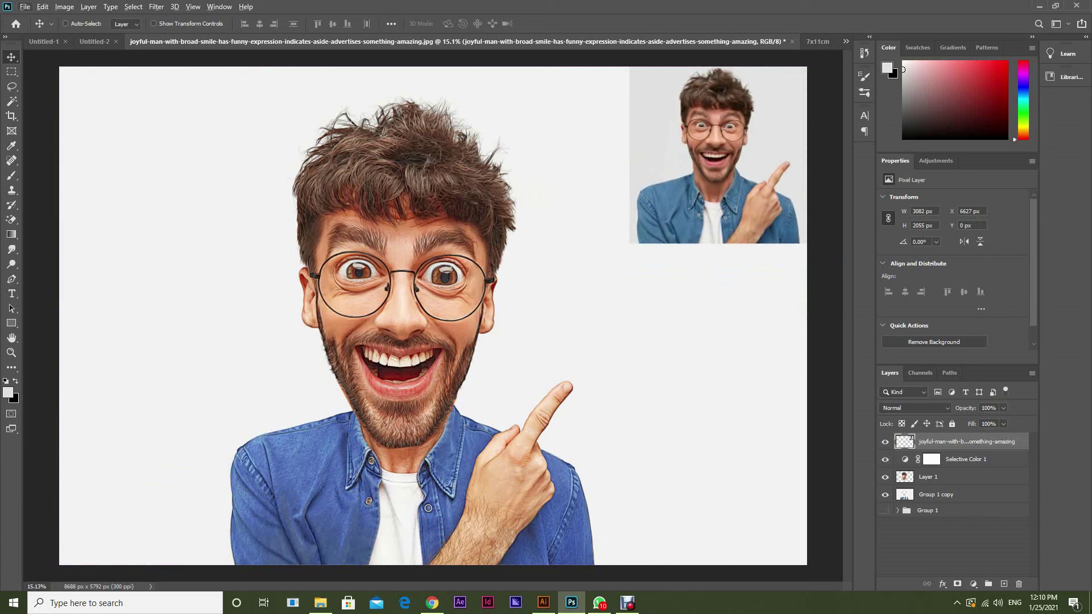
# Check the enlarged head layer by toggling its visibility, and duplicate that layer
pyautogui.scroll(1, 586, 341)
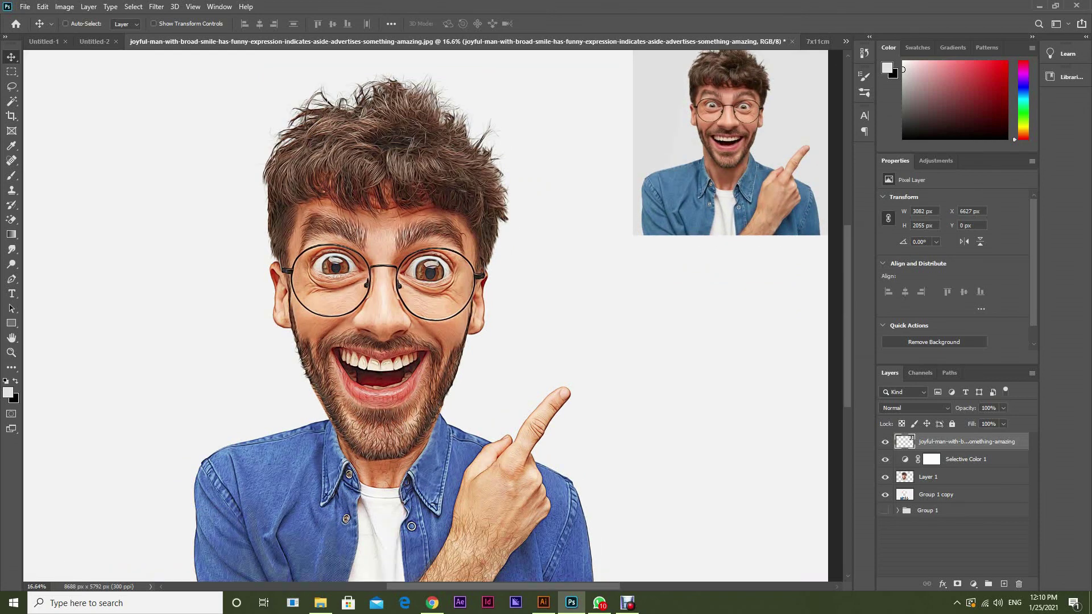
pyautogui.click(885, 477)
pyautogui.click(885, 477)
pyautogui.click(933, 476)
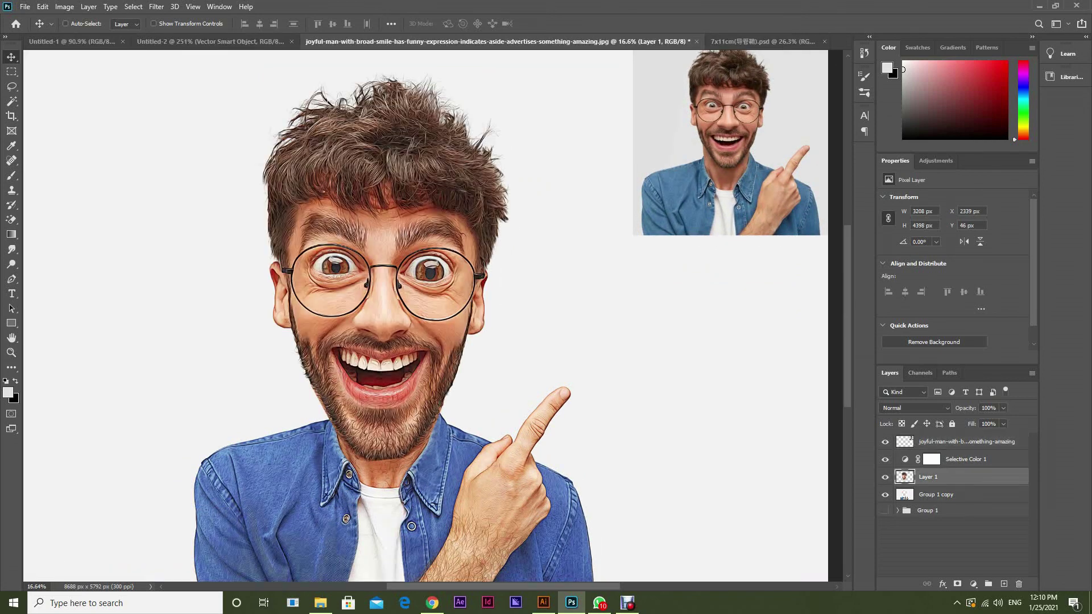
pyautogui.click(156, 6)
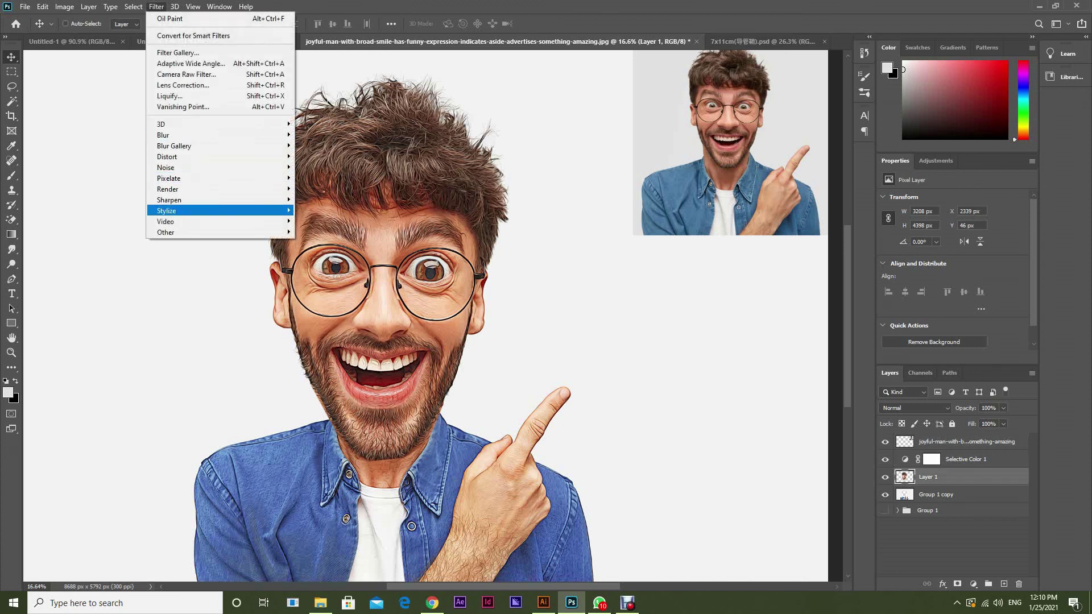
pyautogui.moveTo(166, 221)
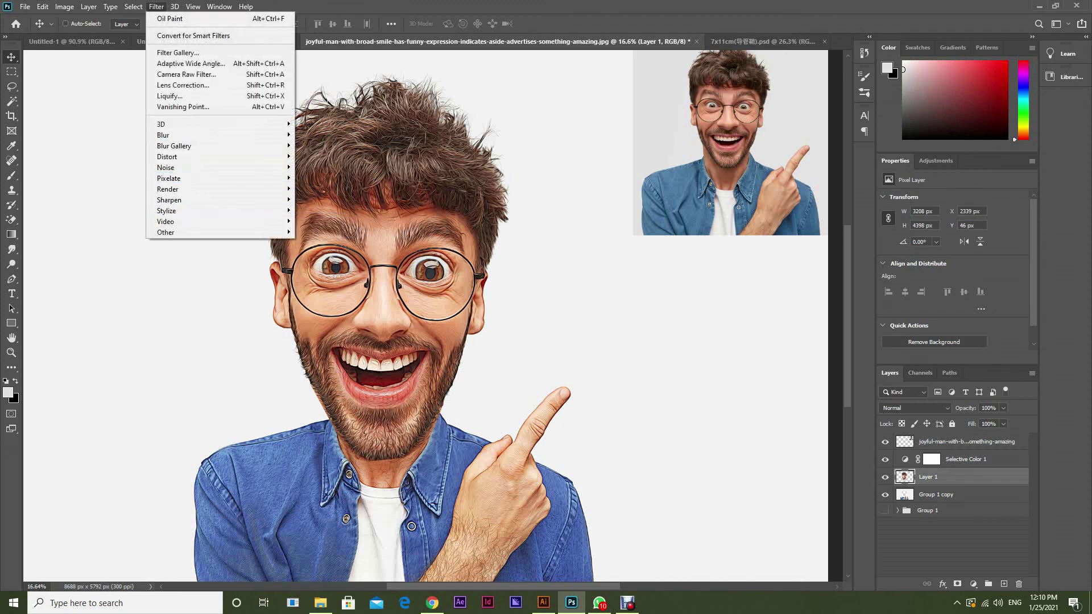
pyautogui.press('Escape')
pyautogui.hotkey('ctrl', 'j')
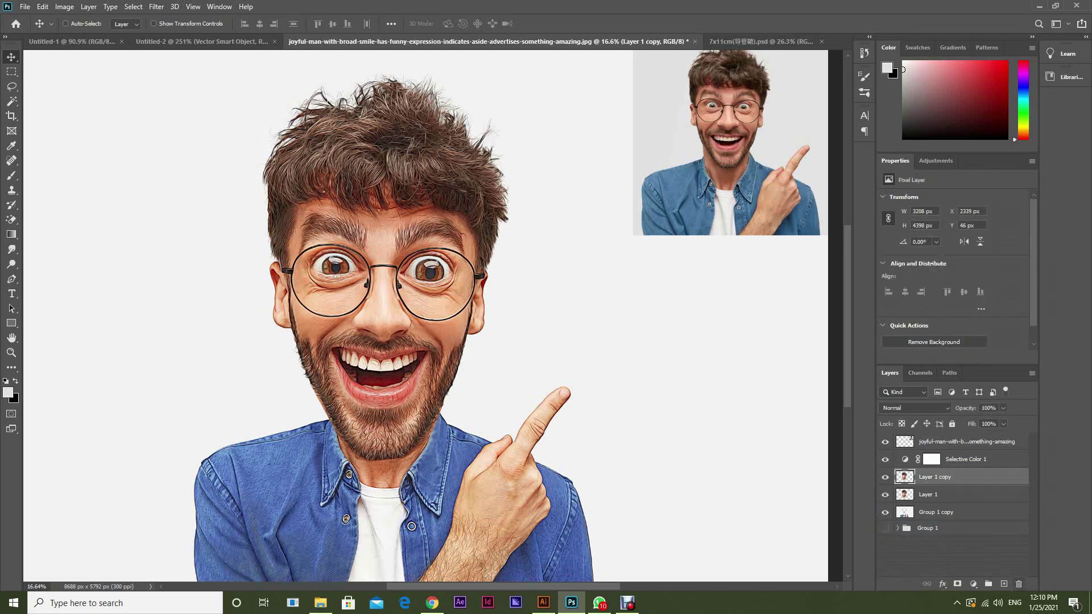
# Apply a High Pass filter with a 4.6 pixel radius to the head layer copy
pyautogui.click(156, 6)
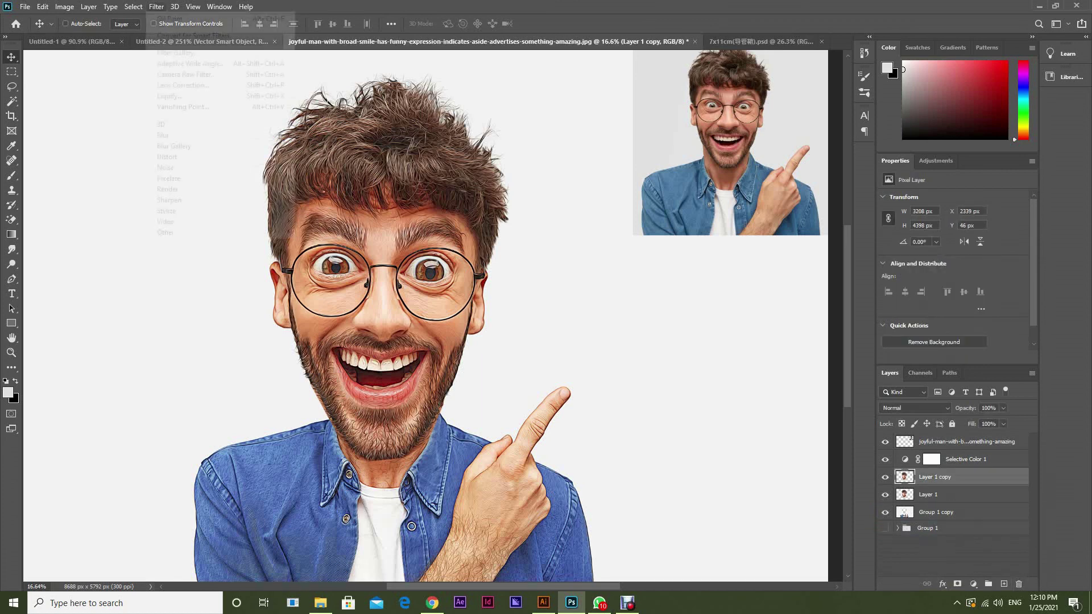
pyautogui.moveTo(165, 233)
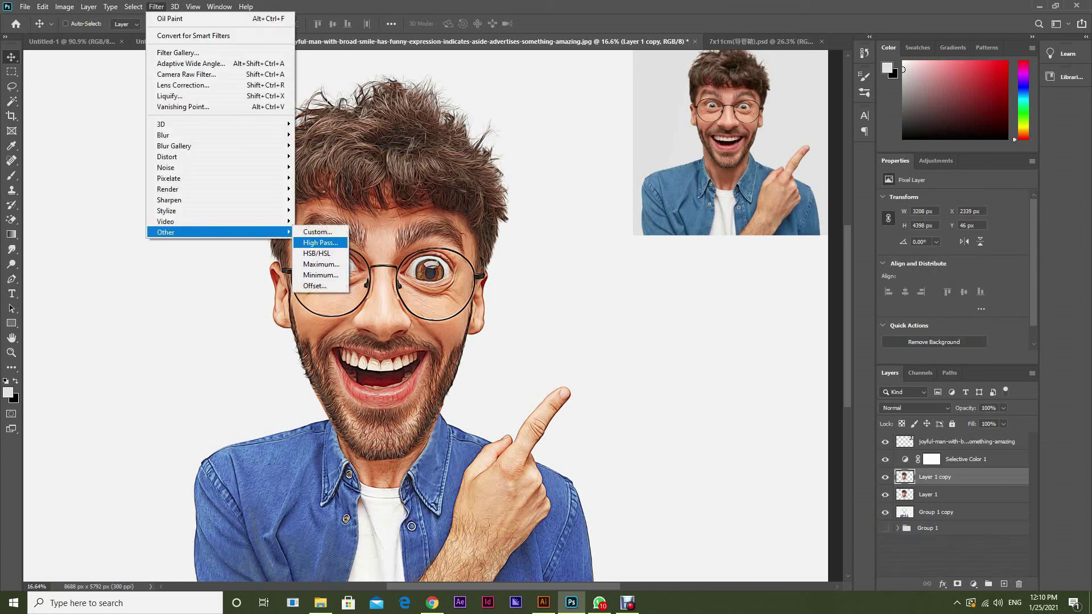
pyautogui.click(320, 243)
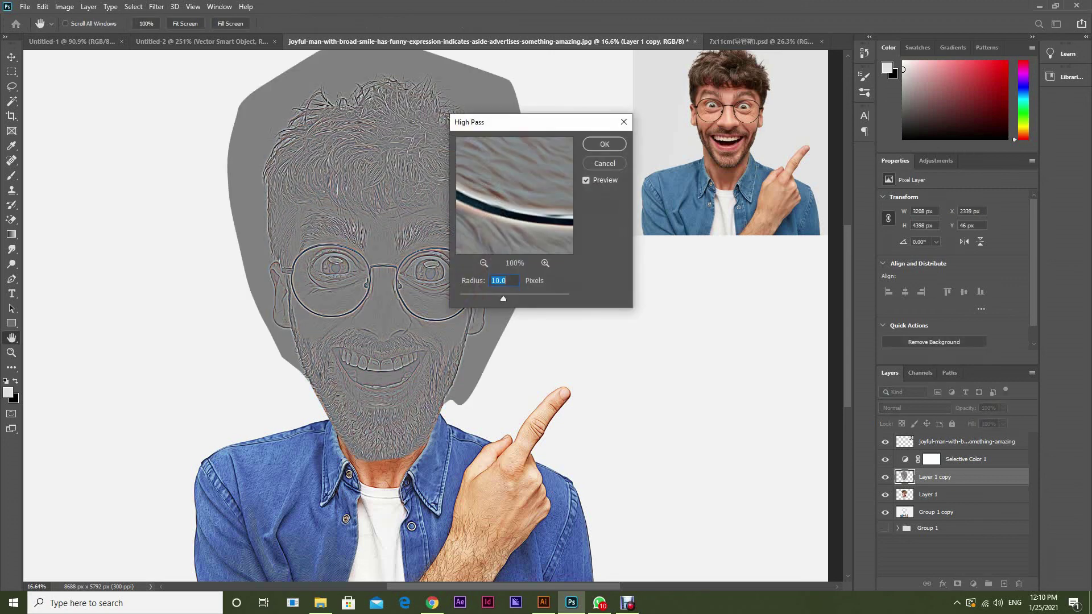
pyautogui.moveTo(503, 298)
pyautogui.mouseDown()
pyautogui.moveTo(475, 299)
pyautogui.moveTo(487, 299)
pyautogui.mouseUp()
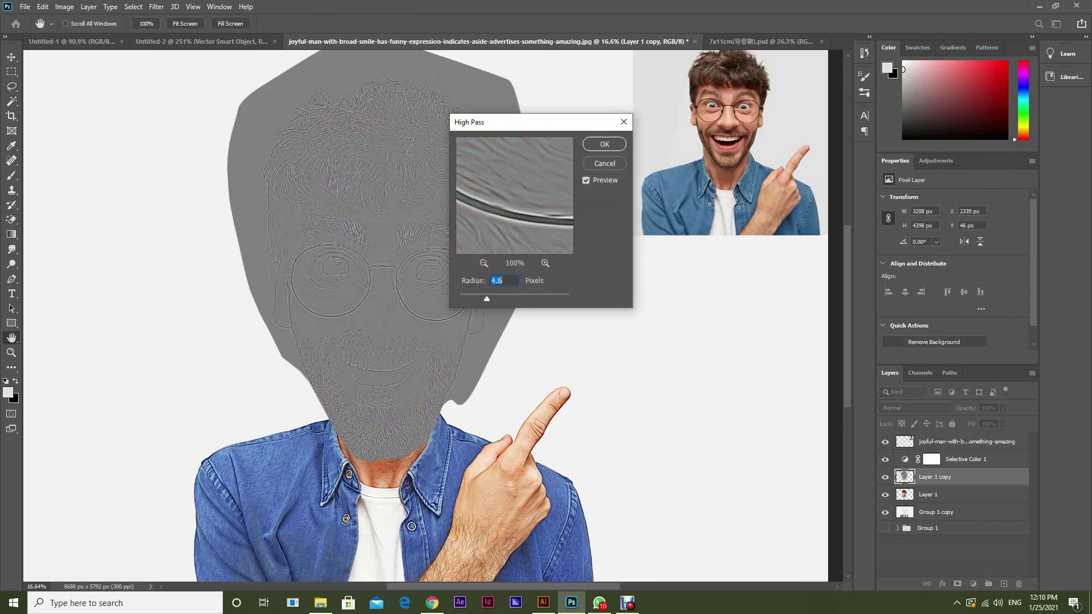
pyautogui.press('Return')
# Set the High Pass head copy's blend mode to Overlay and compare the image with and without it
pyautogui.click(915, 408)
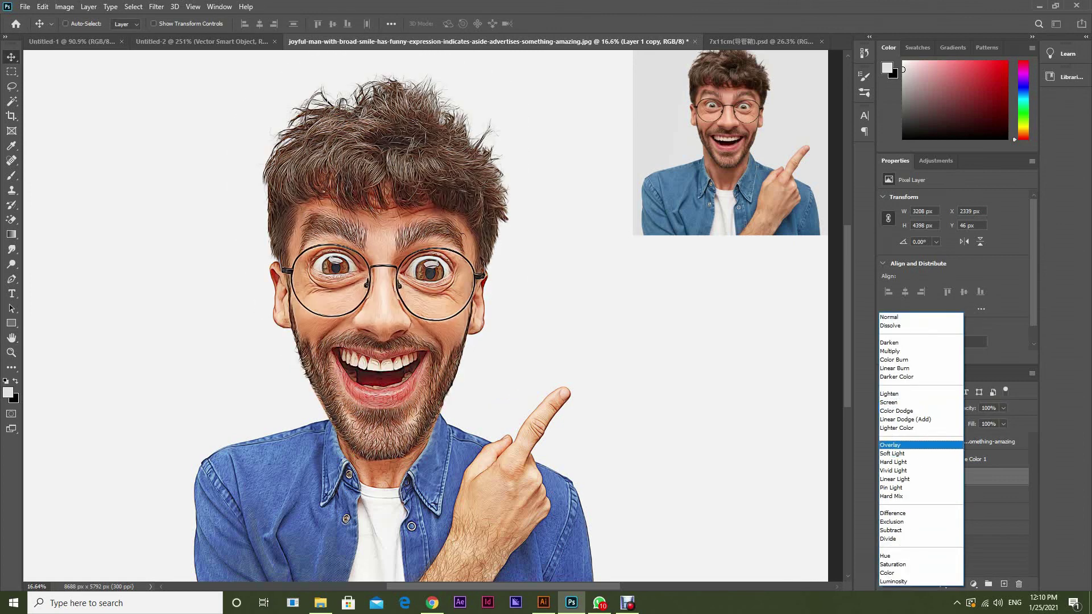
pyautogui.press('Return')
pyautogui.click(884, 478)
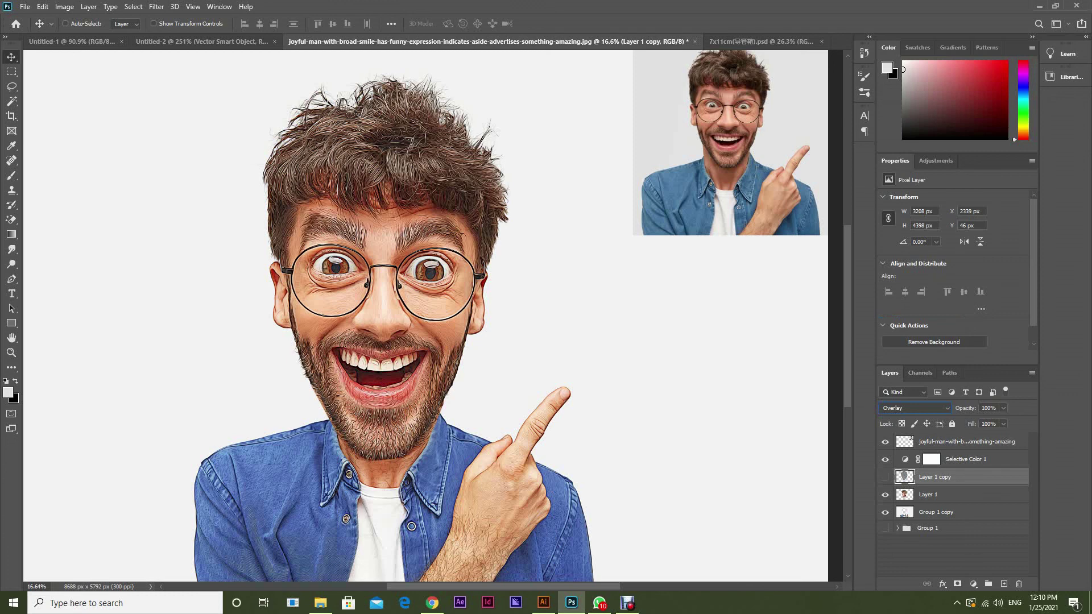
pyautogui.click(885, 478)
pyautogui.click(885, 477)
pyautogui.click(885, 477)
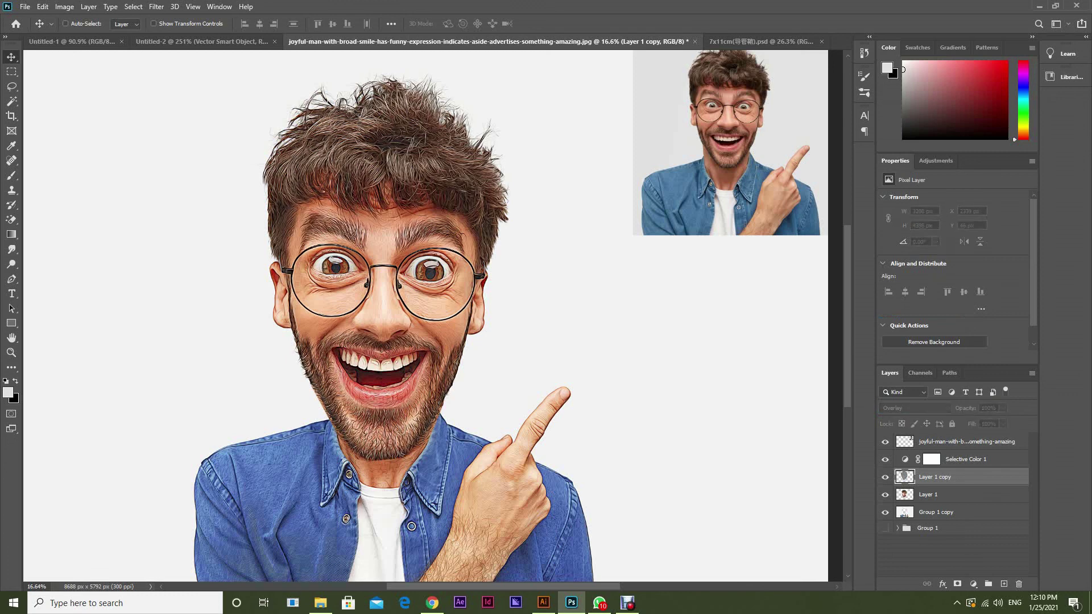
pyautogui.hotkey('ctrl', '0')
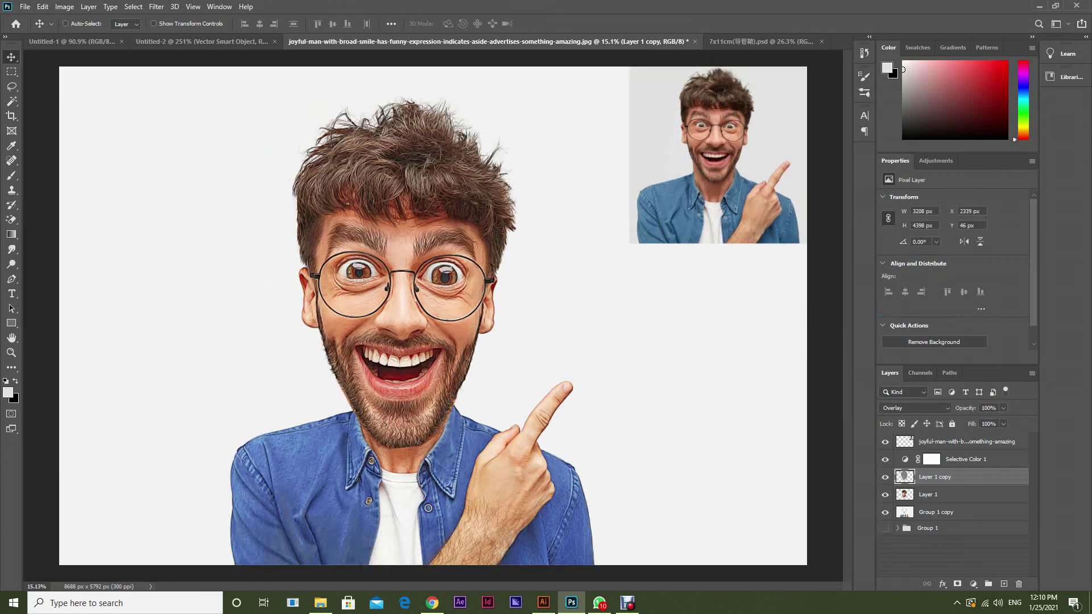